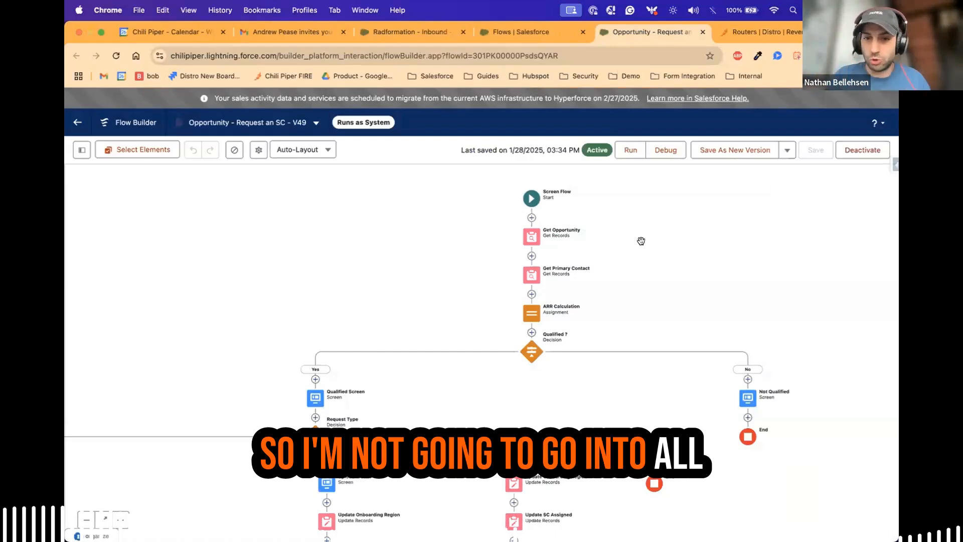
# - Look over the Call Support and RFI/RFP branches of the Opportunity - Request an SC flow, returning to its start
pyautogui.moveTo(112, 488); pyautogui.dragTo(248, 400)
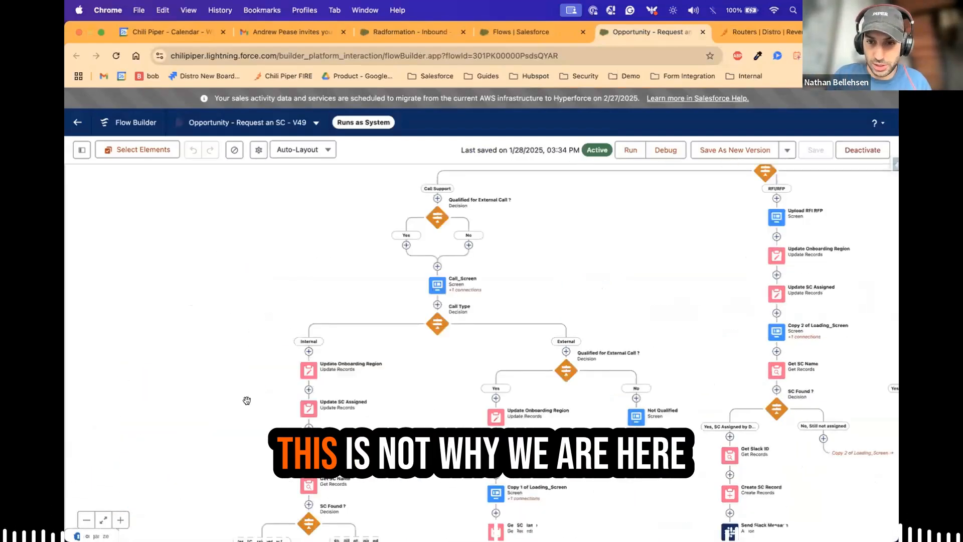
pyautogui.moveTo(435, 262); pyautogui.dragTo(212, 391)
pyautogui.moveTo(389, 311); pyautogui.dragTo(350, 296)
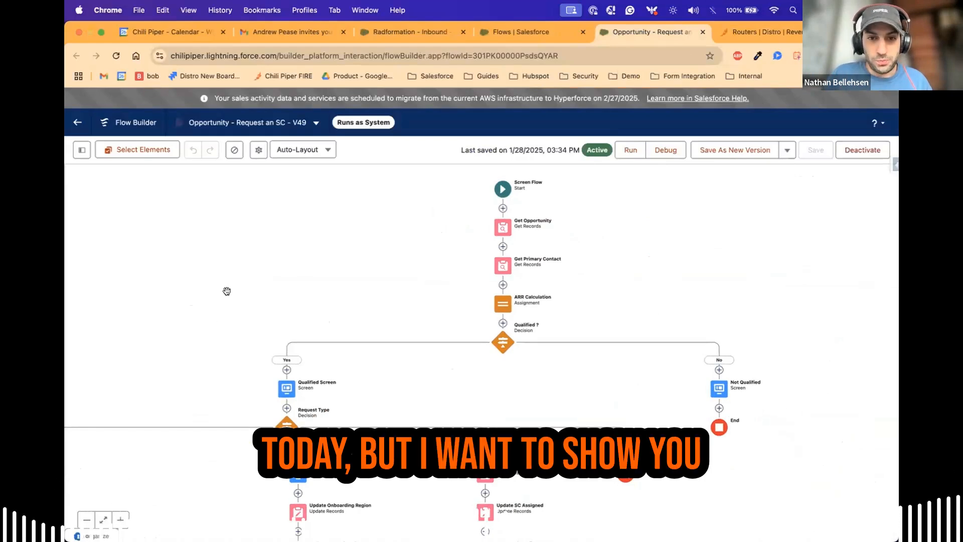
pyautogui.moveTo(227, 291); pyautogui.dragTo(215, 334)
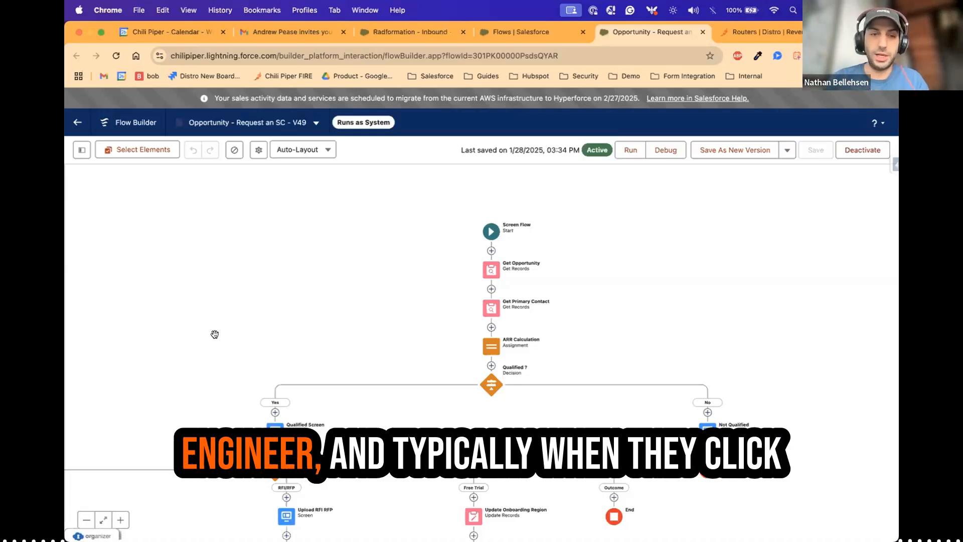
# - Run a debug of the Opportunity - Request an SC flow, using the Radformation opportunity's record ID as the recordId input
pyautogui.click(410, 34)
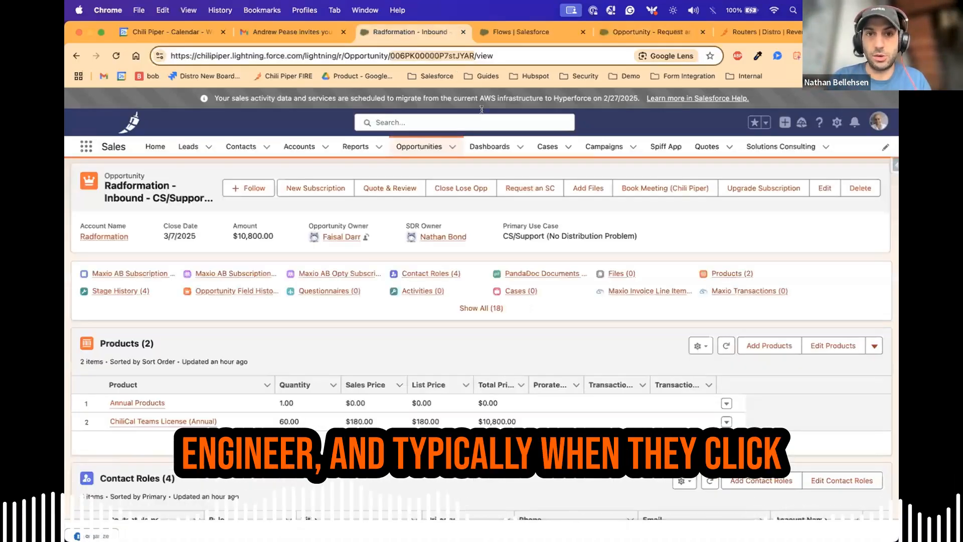
pyautogui.click(643, 28)
pyautogui.click(662, 149)
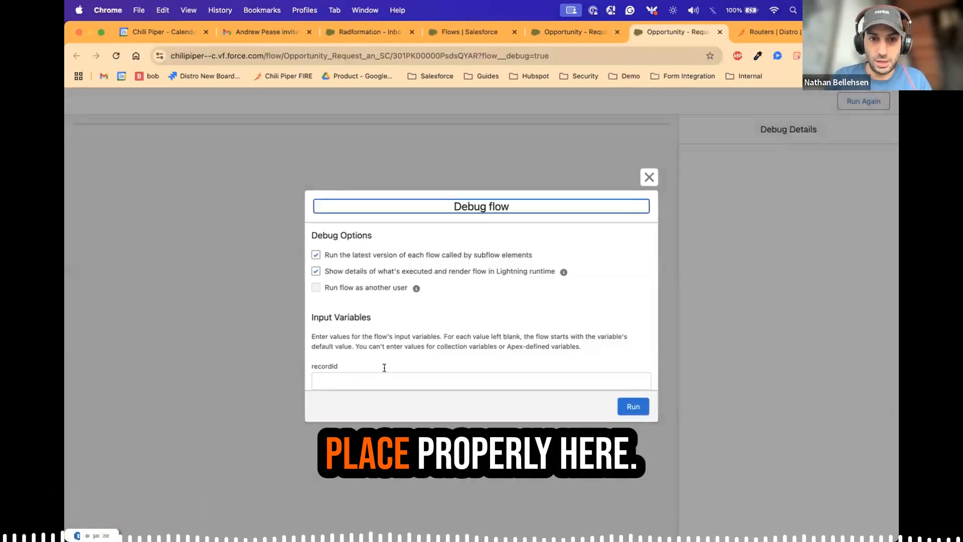
pyautogui.click(381, 375)
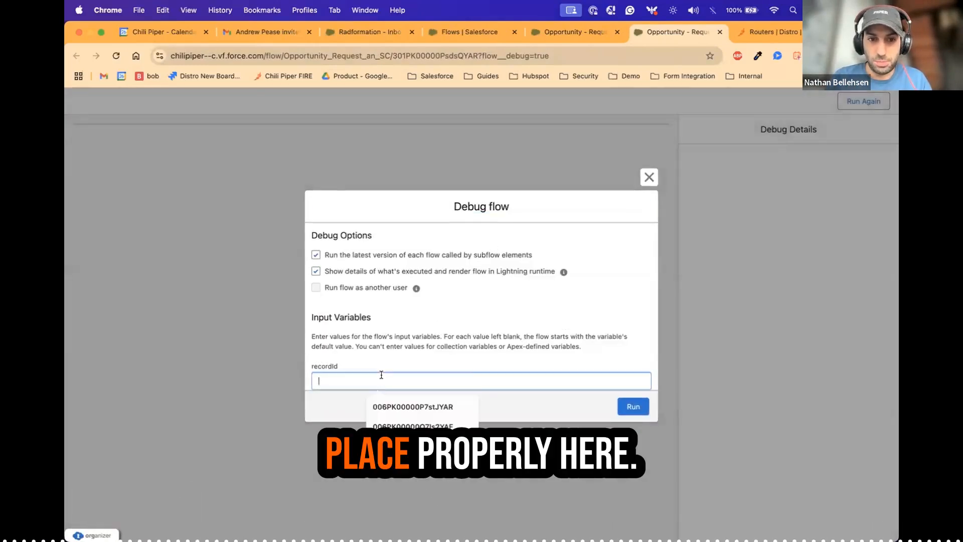
pyautogui.click(413, 407)
pyautogui.click(633, 406)
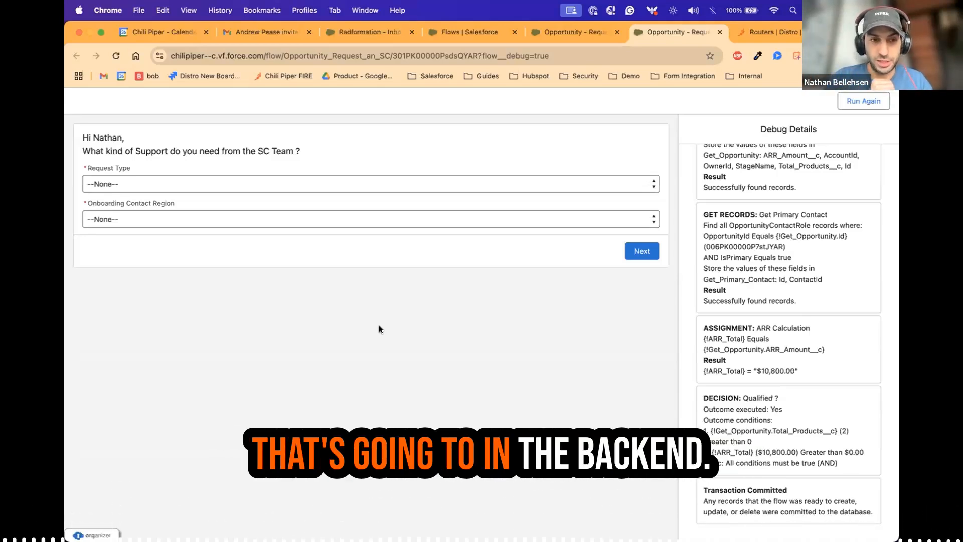
# - Submit the first support screen with request type Call Support and onboarding contact region NA - EST
pyautogui.click(354, 179)
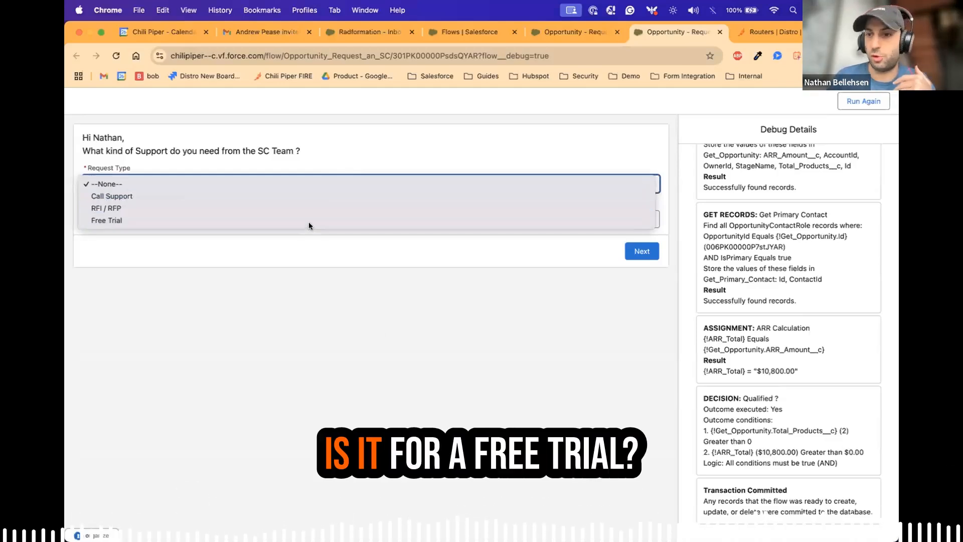
pyautogui.click(339, 197)
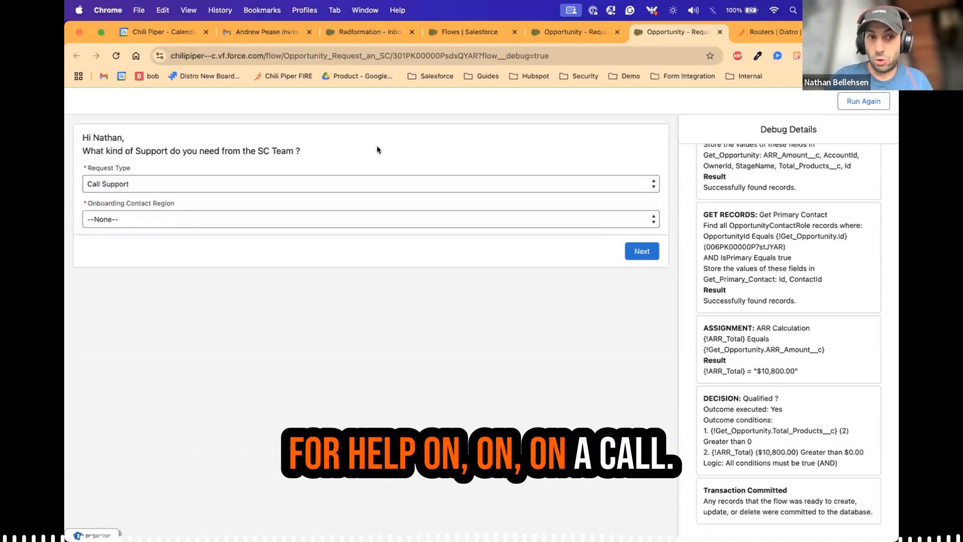
pyautogui.click(187, 222)
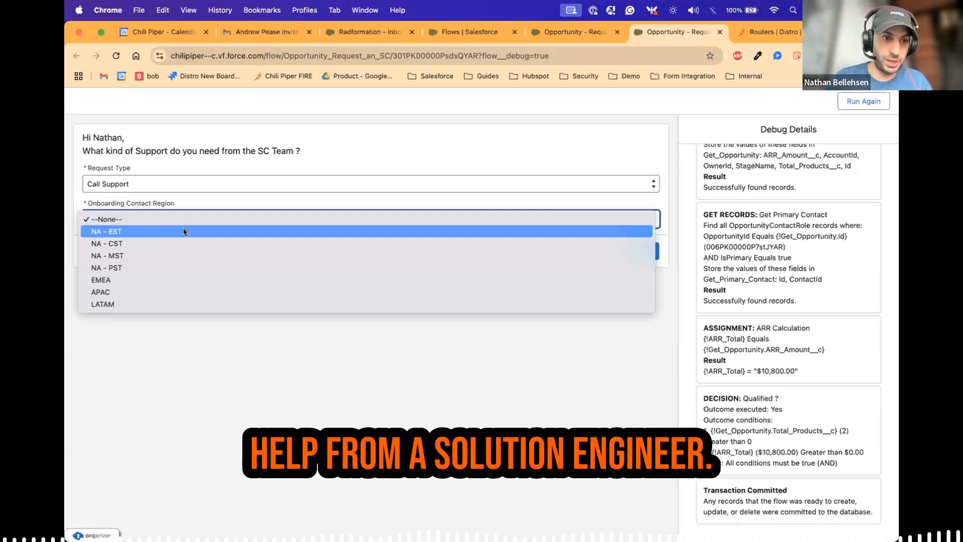
pyautogui.click(184, 231)
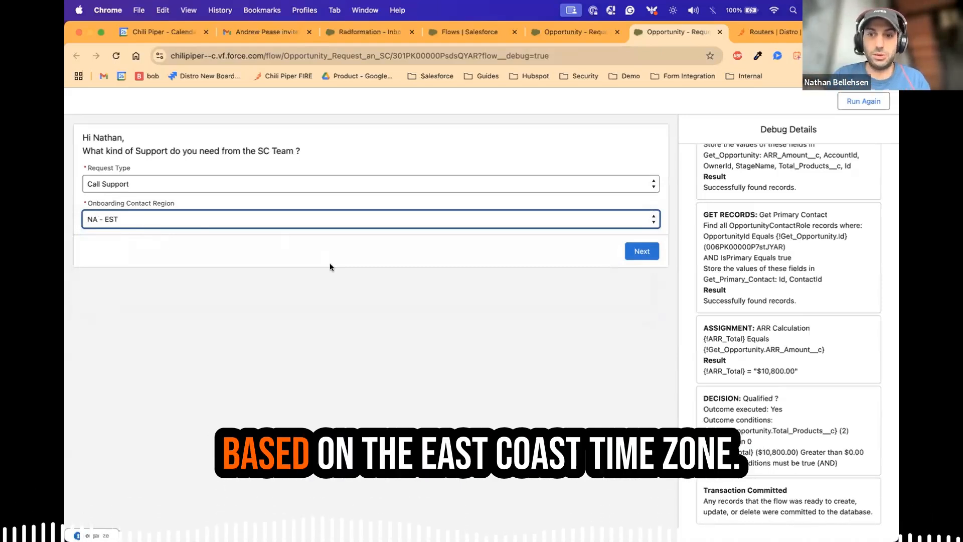
pyautogui.click(629, 254)
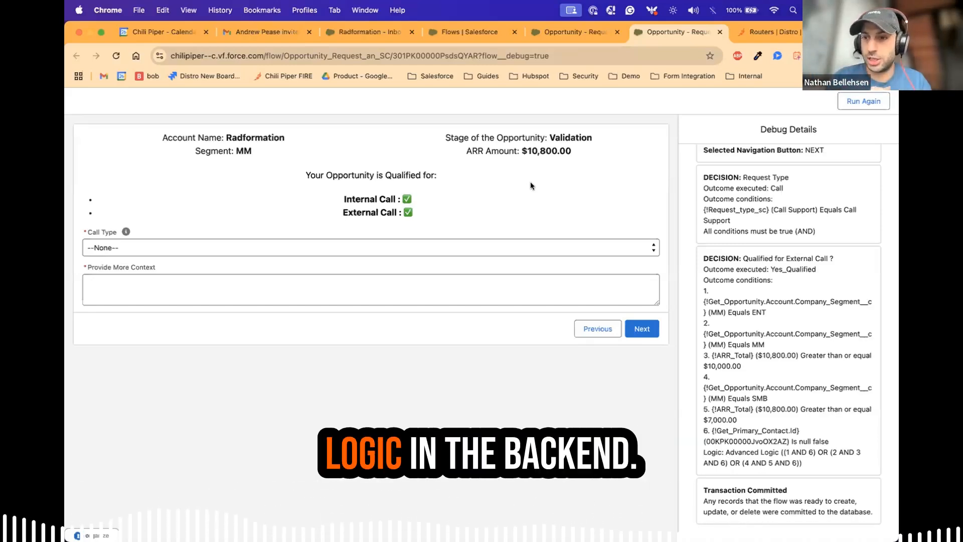
# - Request an External call with the context "Need your help to demo Lead to Account Matching in Distro!" and submit it
pyautogui.click(423, 245)
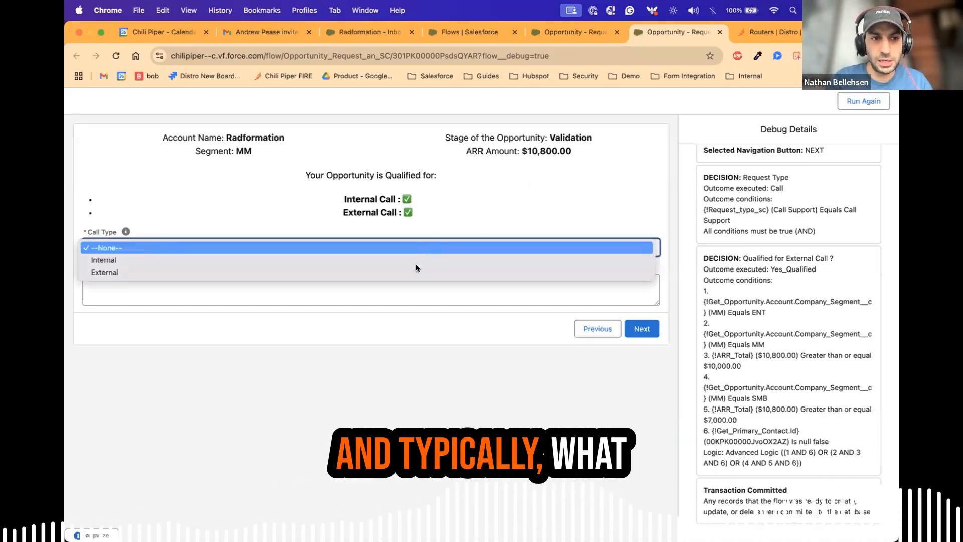
pyautogui.click(415, 272)
pyautogui.click(282, 296)
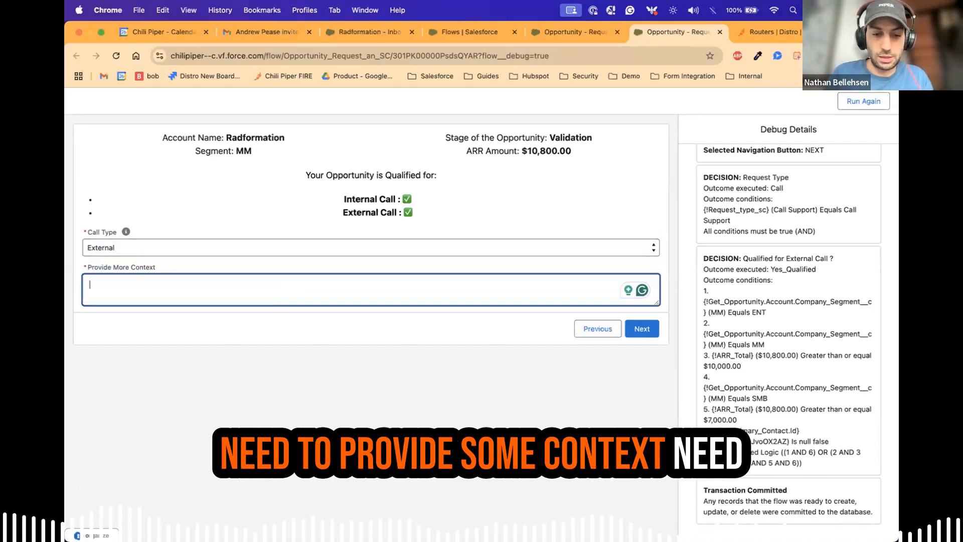
pyautogui.write('Need your help t')
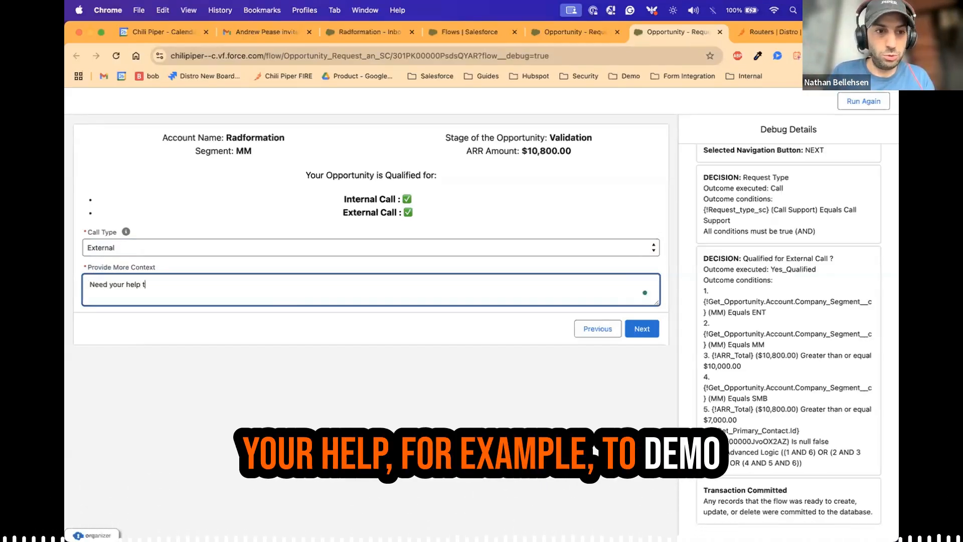
pyautogui.write('o demo Lead to Account Matchin')
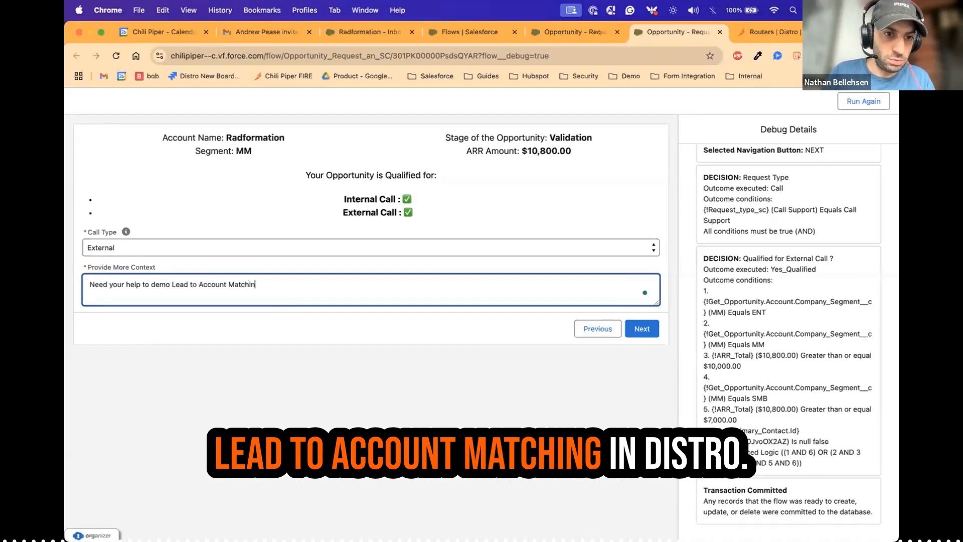
pyautogui.write('g in Distro!')
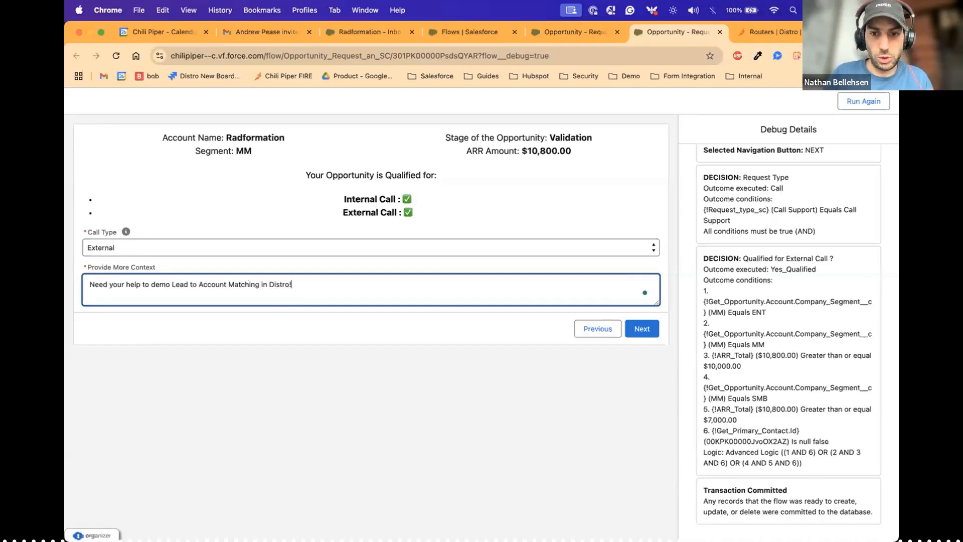
pyautogui.click(639, 329)
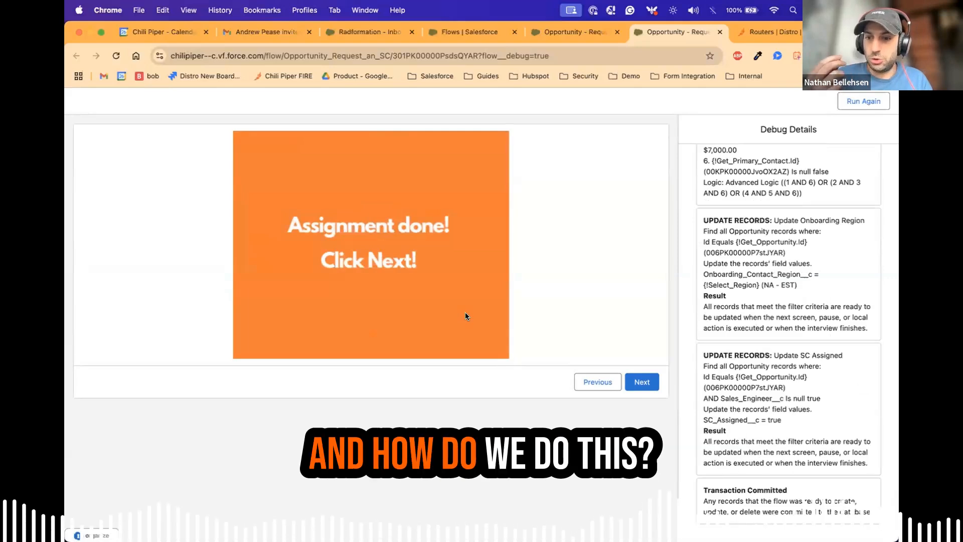
# - Switch to Chili Piper's Solution Consultant Assignment - OpportunityV3 router and examine its trigger object and updated-field condition
pyautogui.moveTo(786, 421); pyautogui.dragTo(701, 420)
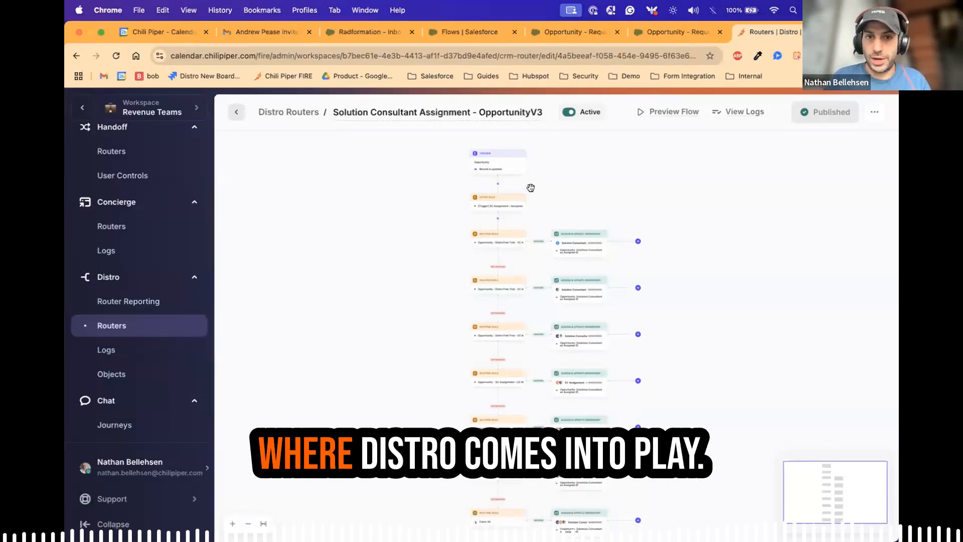
pyautogui.scroll(5, 531, 188)
pyautogui.scroll(-2, 544, 187)
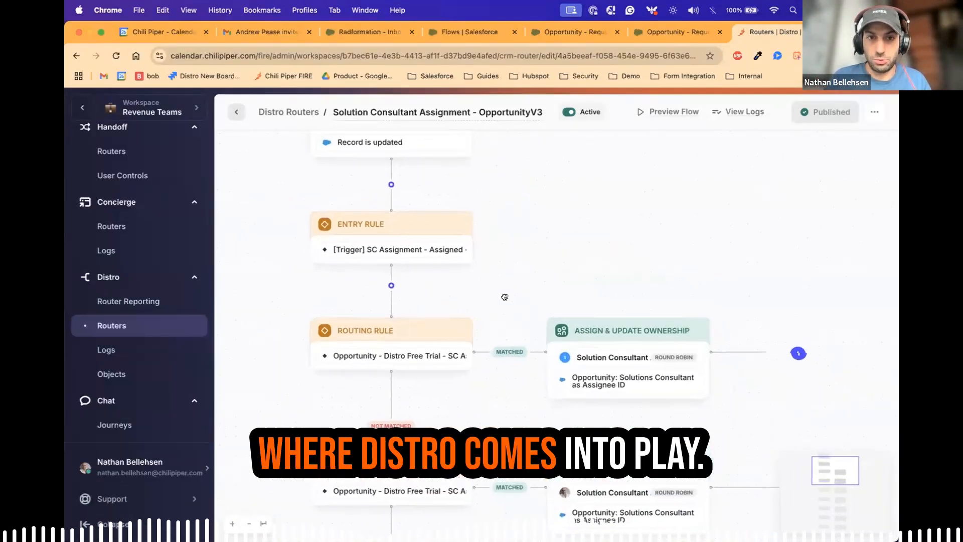
pyautogui.scroll(3, 504, 297)
pyautogui.click(390, 229)
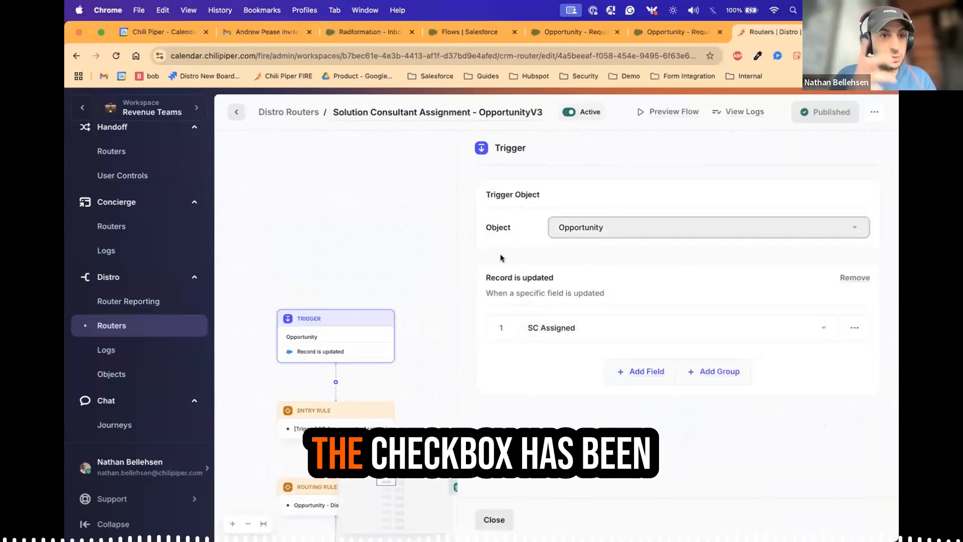
pyautogui.click(494, 520)
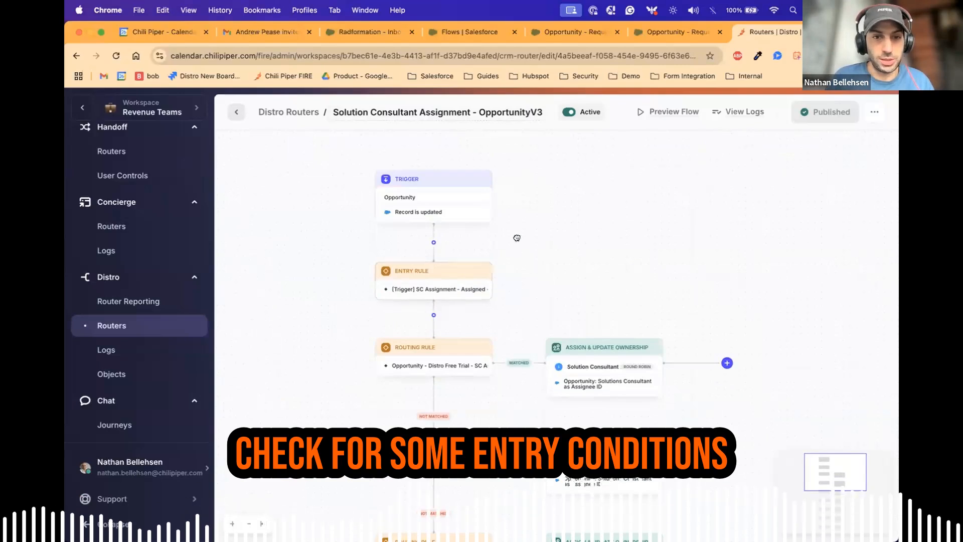
# - Examine the conditions of the router's Opportunity - SC Assignment - US East & LATAM routing rule
pyautogui.scroll(-3, 511, 261)
pyautogui.scroll(-3, 511, 261)
pyautogui.scroll(-10, 511, 195)
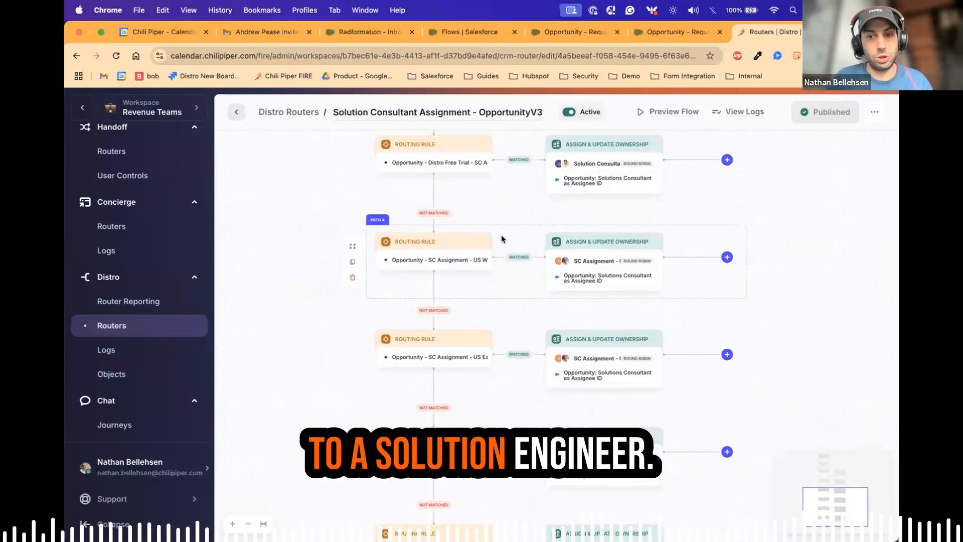
pyautogui.click(446, 353)
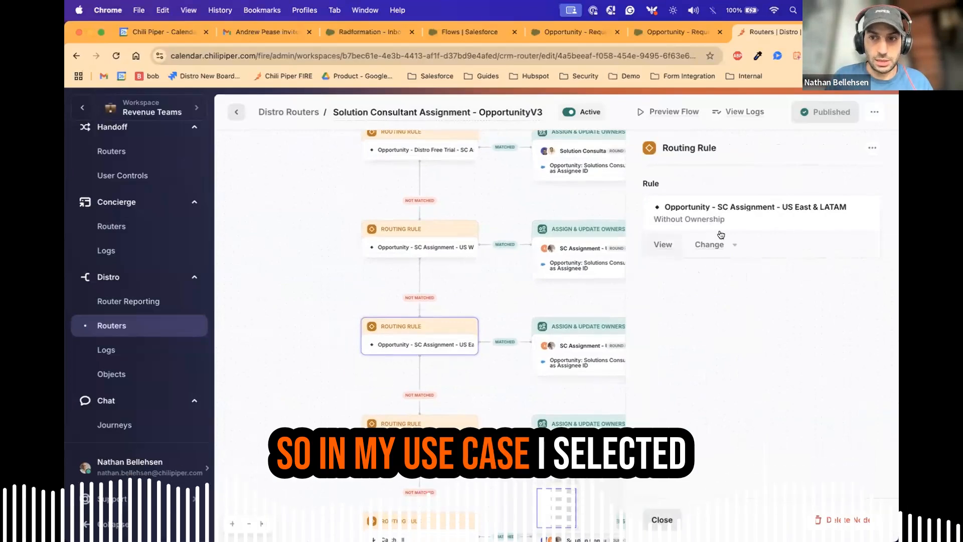
pyautogui.click(658, 241)
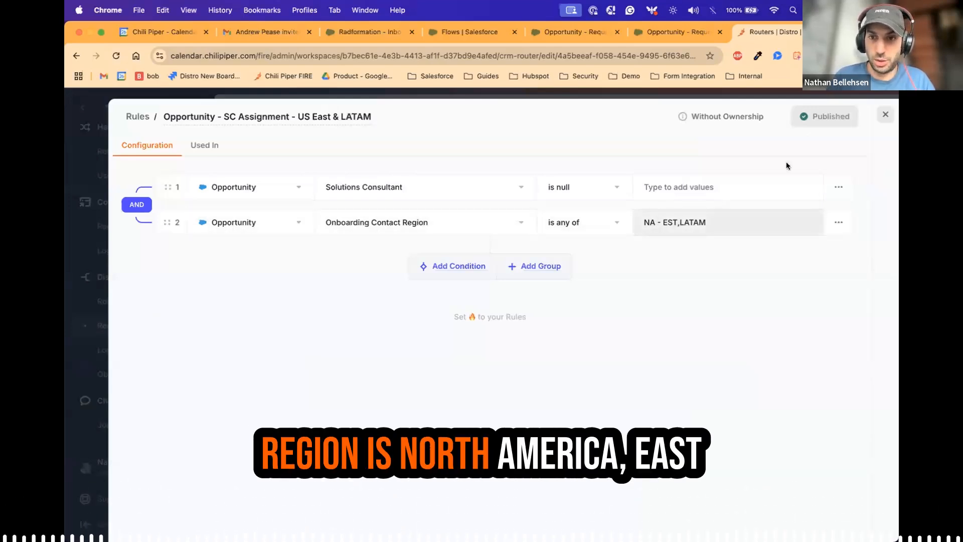
pyautogui.click(890, 115)
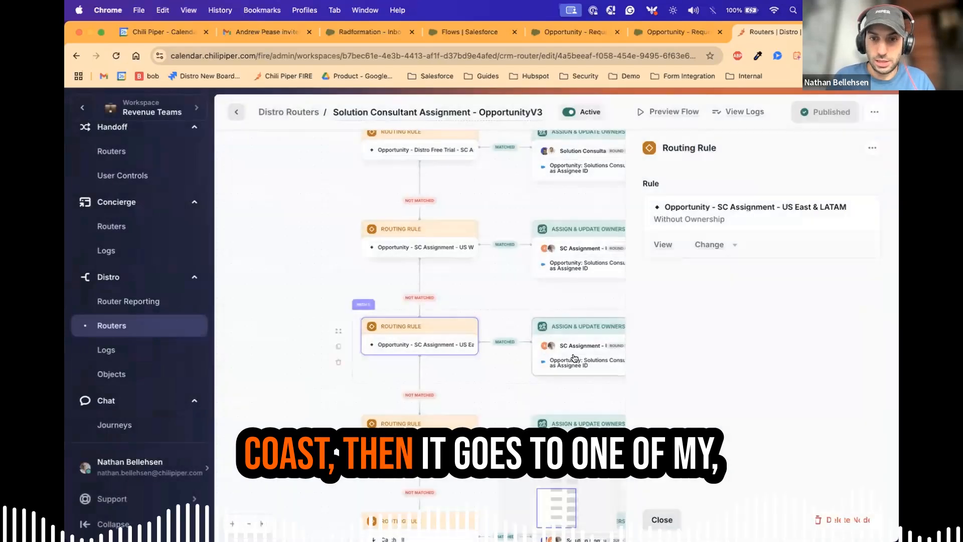
# - Open the SC Assignment - US East & LATAM distribution from its ownership node and raise the first team member's Credit/Skip value
pyautogui.click(573, 356)
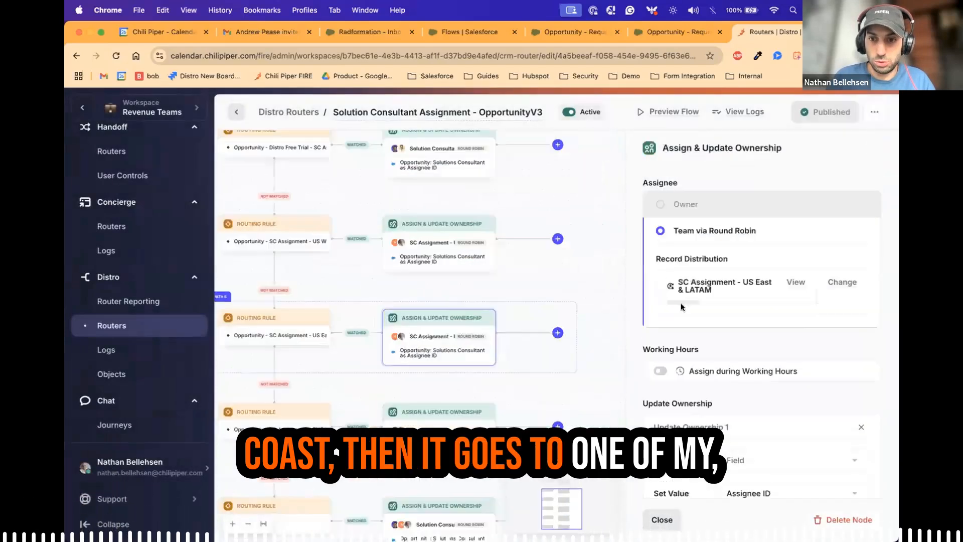
pyautogui.click(791, 284)
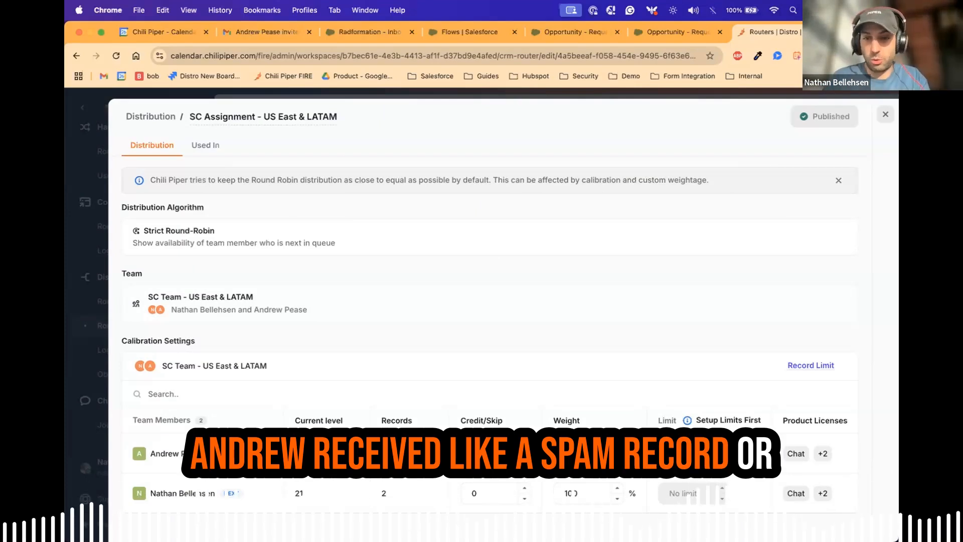
pyautogui.click(525, 448)
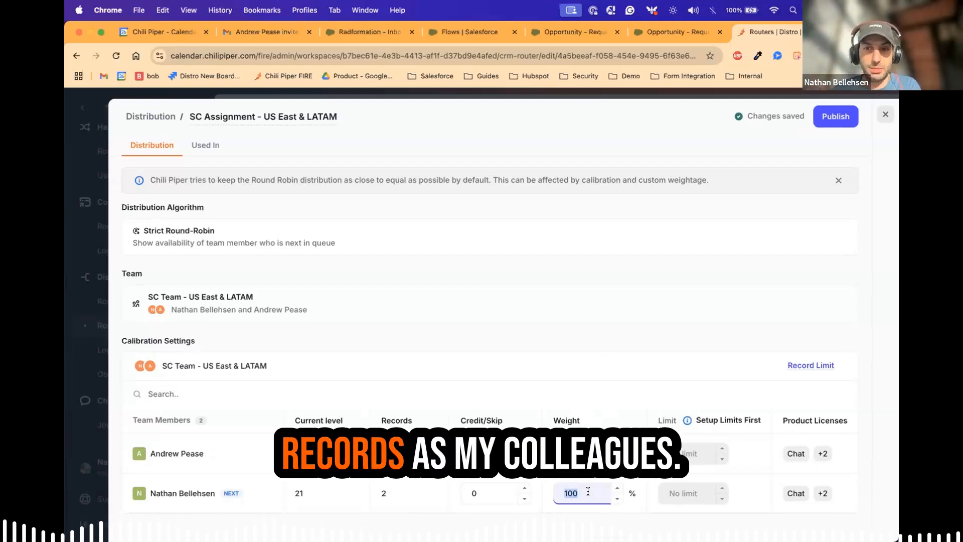
# - Try a weight of 25% for the second team member and set it back to 100%
pyautogui.write('25')
pyautogui.click(567, 371)
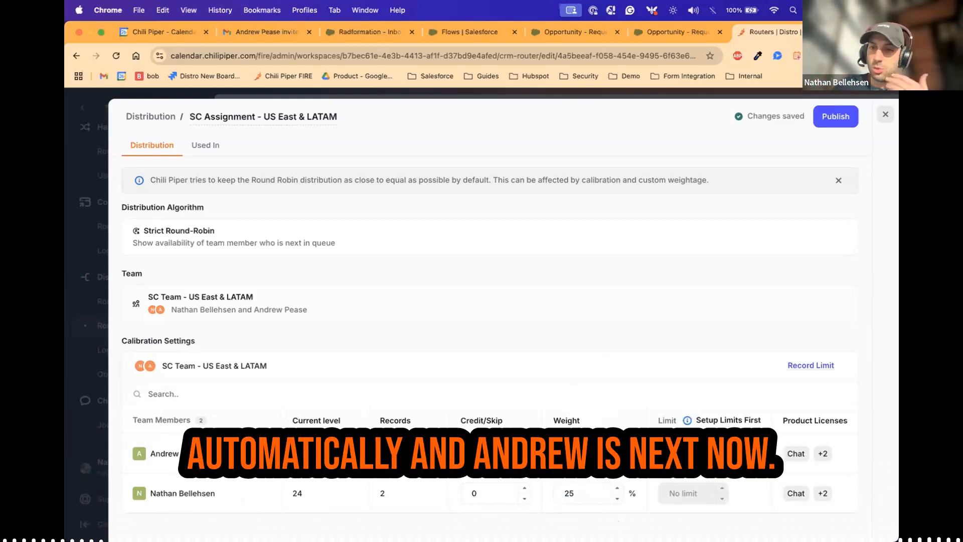
pyautogui.click(572, 490)
pyautogui.write('100')
pyautogui.click(579, 372)
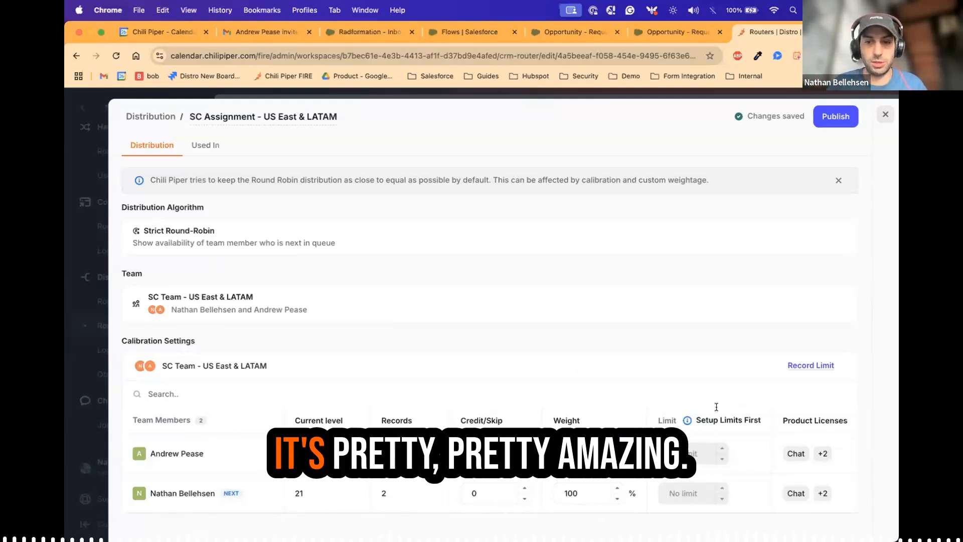
# - Close the SC Assignment - US East & LATAM distribution and look through the workspace's product areas from Reports down to Settings
pyautogui.moveTo(818, 461)
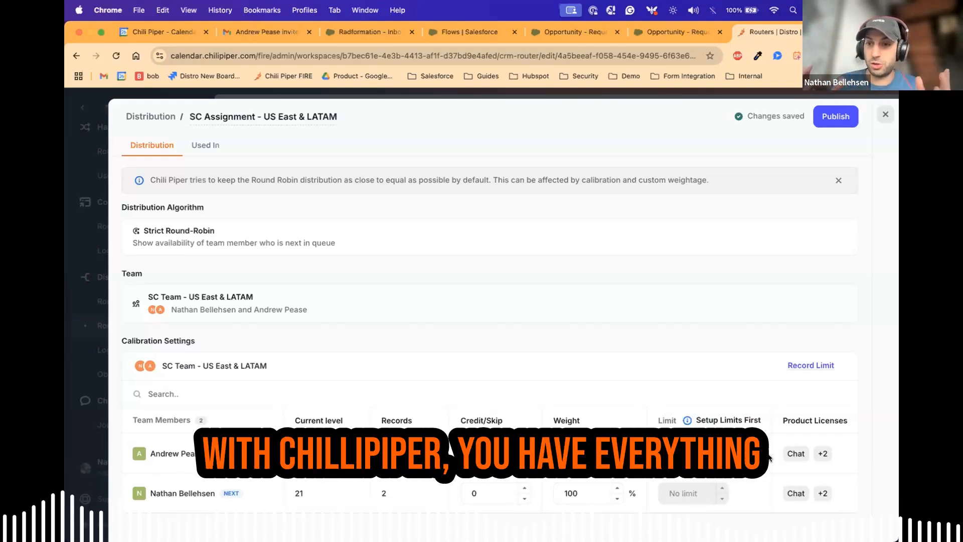
pyautogui.click(885, 114)
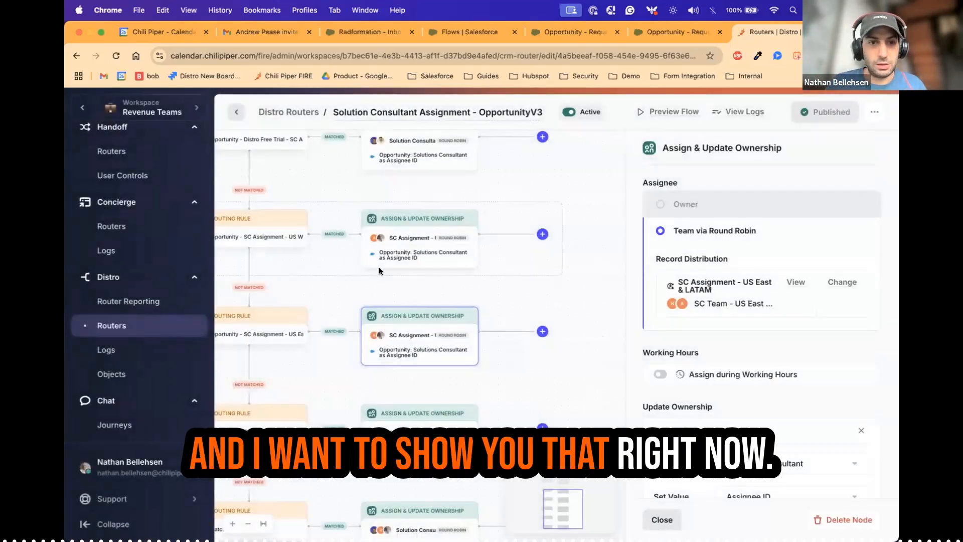
pyautogui.hscroll(-3, 378, 266)
pyautogui.scroll(8, 135, 314)
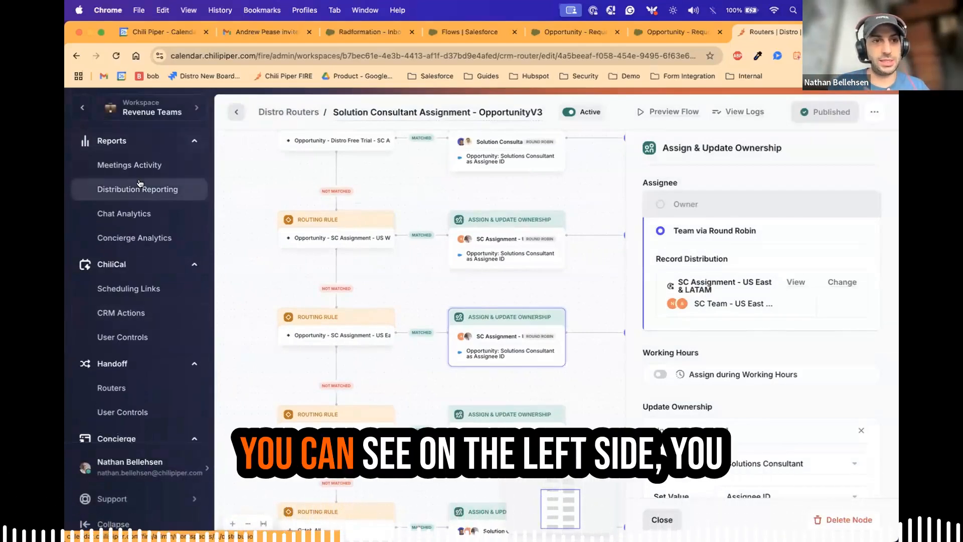
pyautogui.scroll(-4, 122, 155)
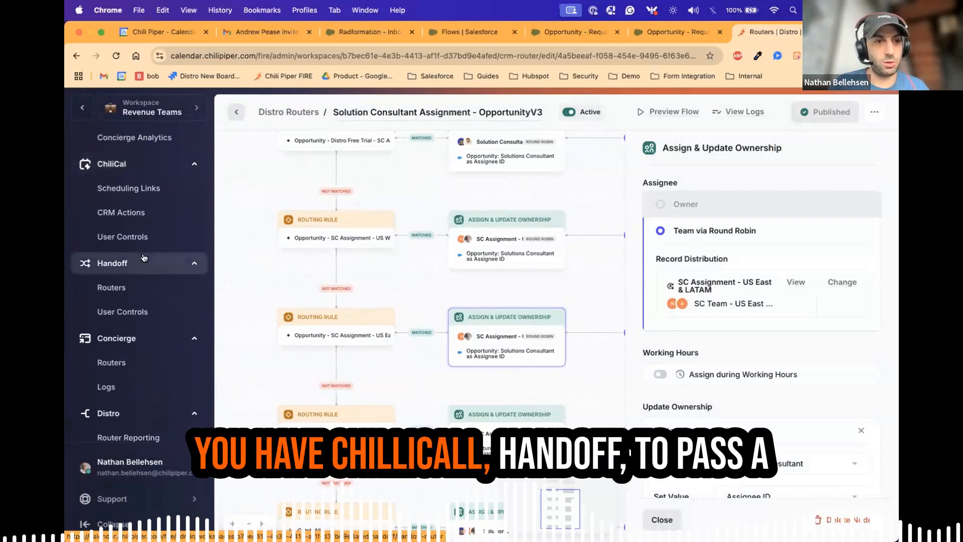
pyautogui.scroll(-3, 120, 258)
pyautogui.scroll(-1, 120, 258)
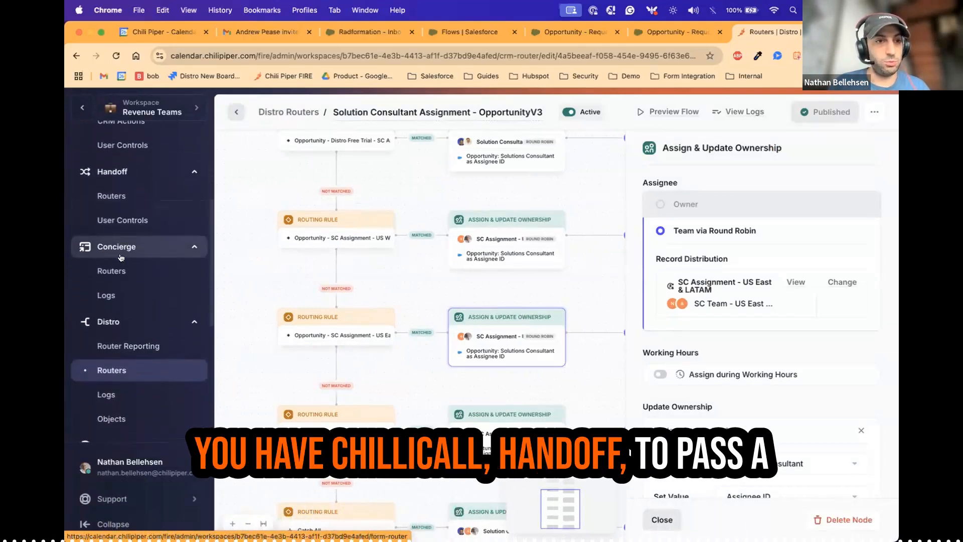
pyautogui.scroll(1, 124, 258)
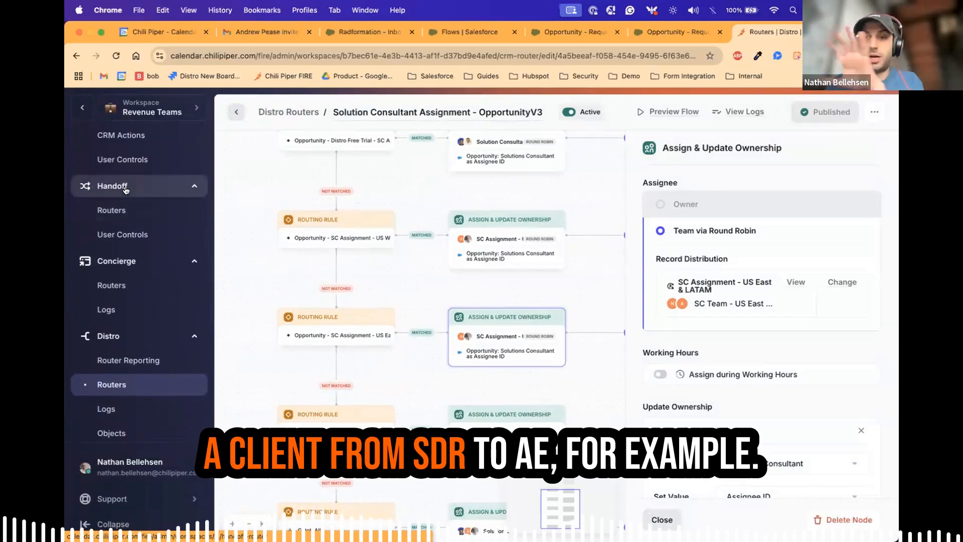
pyautogui.scroll(-2, 126, 189)
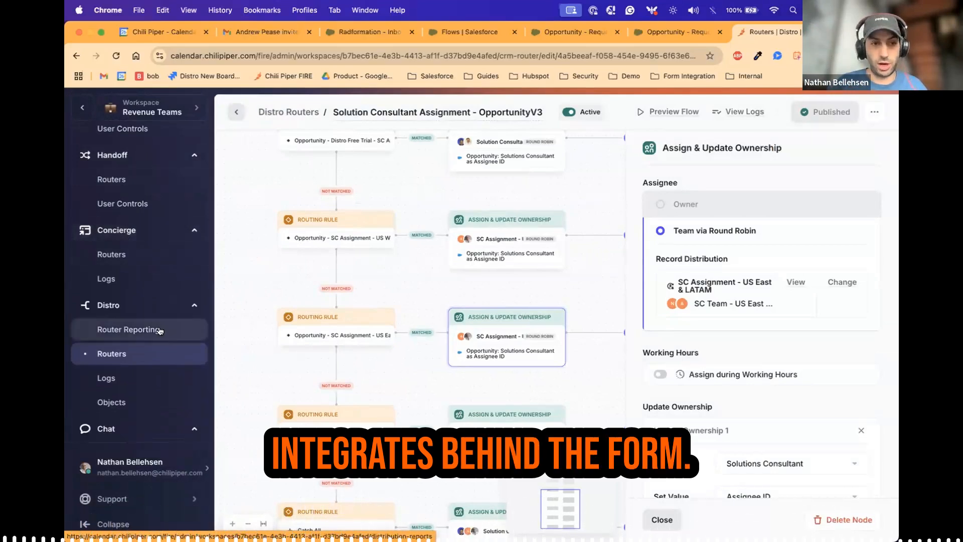
pyautogui.scroll(-2, 160, 329)
pyautogui.scroll(-6, 163, 321)
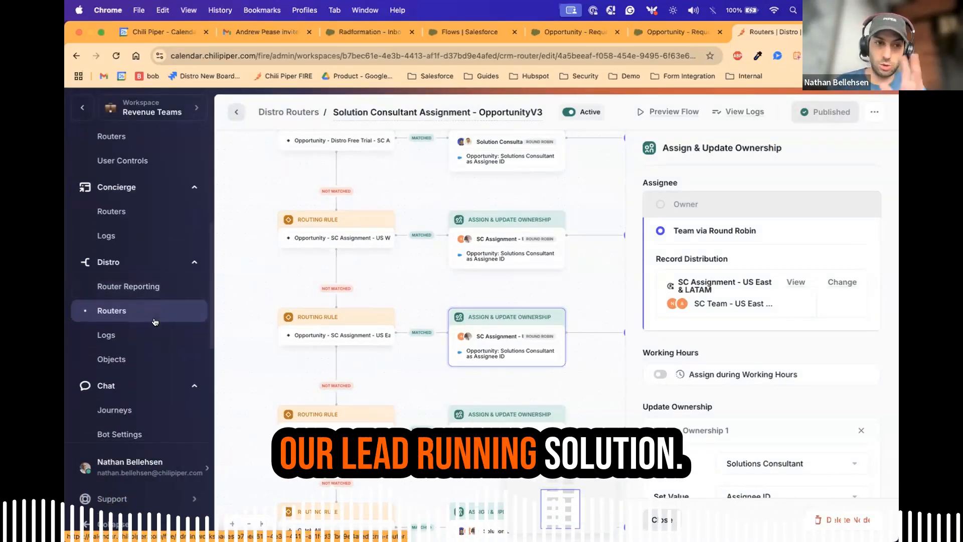
pyautogui.scroll(-8, 151, 311)
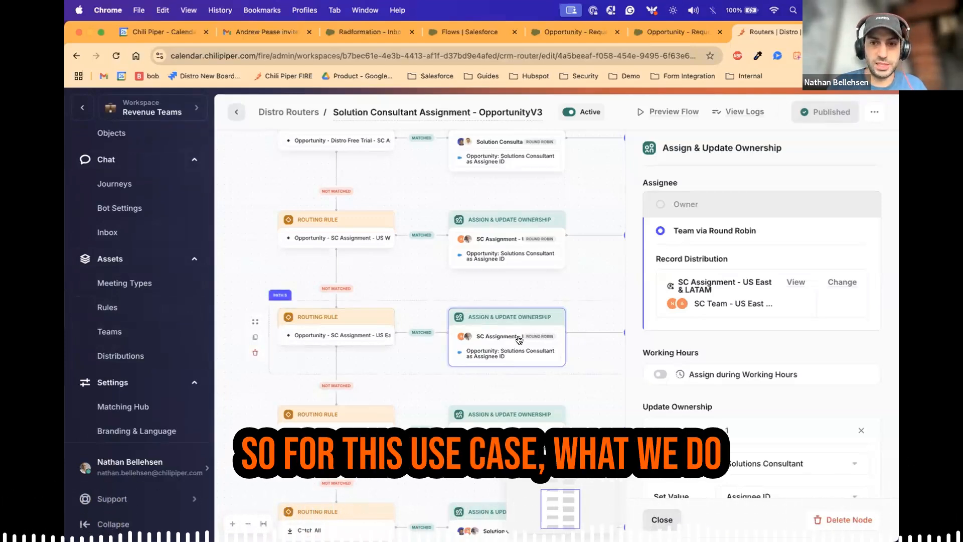
# - Examine the ownership update settings of the US East & LATAM assignment node and close its details
pyautogui.moveTo(564, 294); pyautogui.dragTo(515, 295)
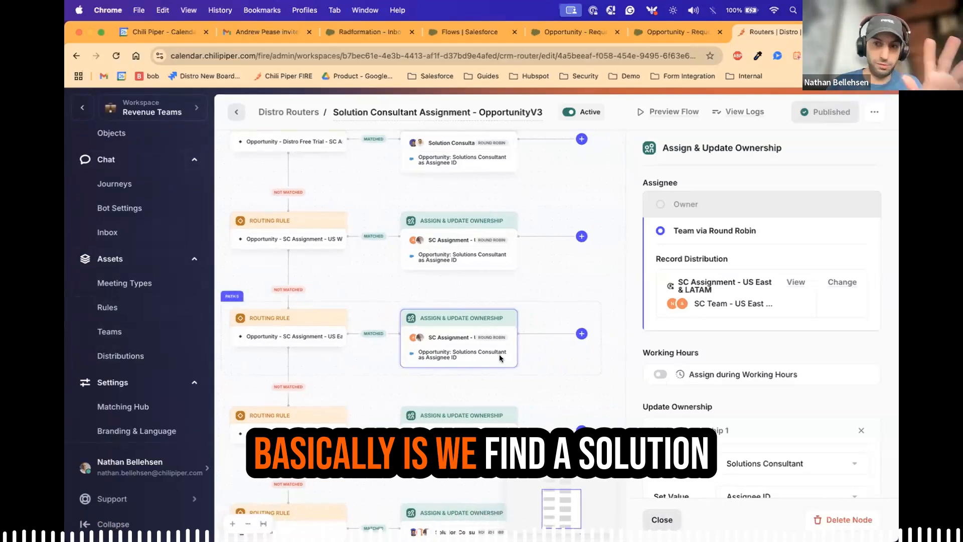
pyautogui.scroll(-3, 702, 381)
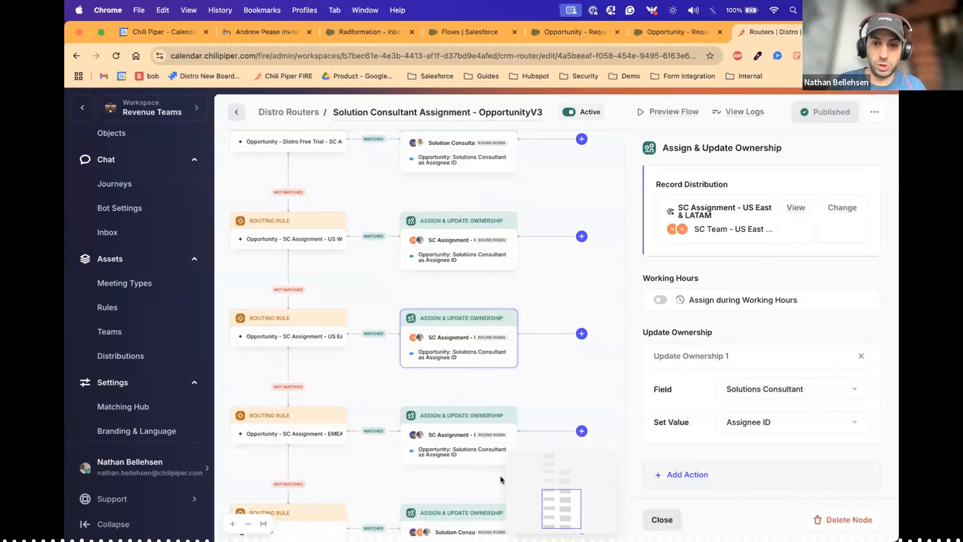
pyautogui.click(660, 520)
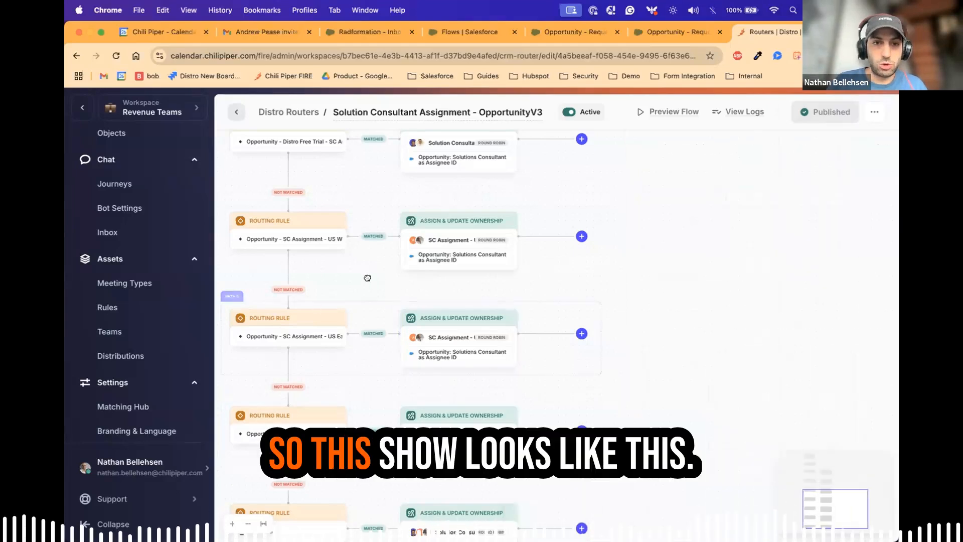
# - Review the router's trigger, its entry rule and the first Distro Free Trial routing rule with its ownership node
pyautogui.scroll(10, 525, 195)
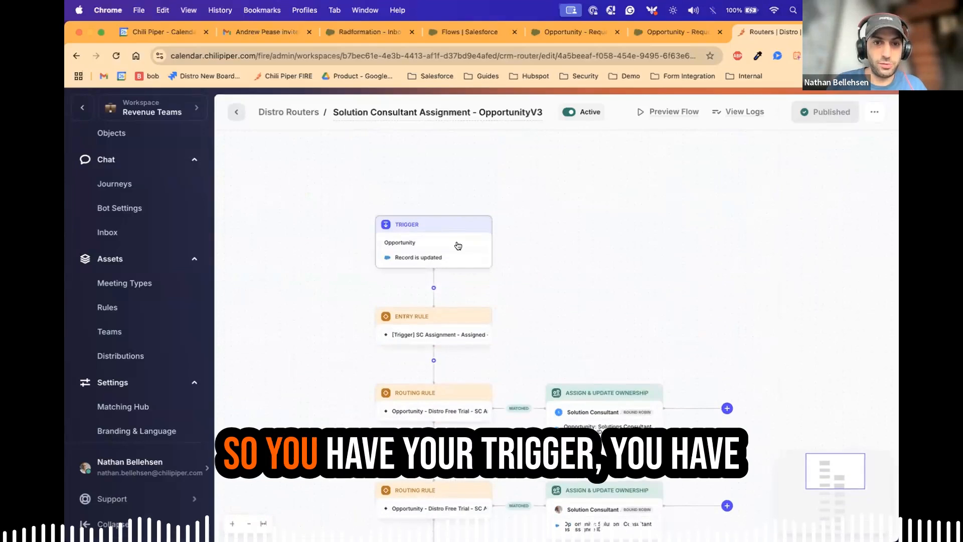
pyautogui.click(458, 246)
pyautogui.click(354, 312)
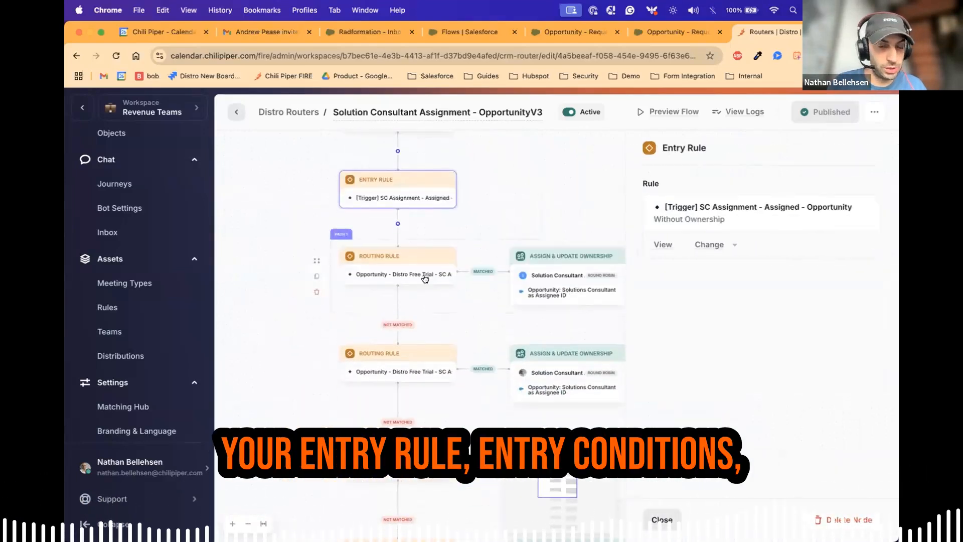
pyautogui.click(423, 276)
pyautogui.moveTo(524, 254); pyautogui.dragTo(454, 174)
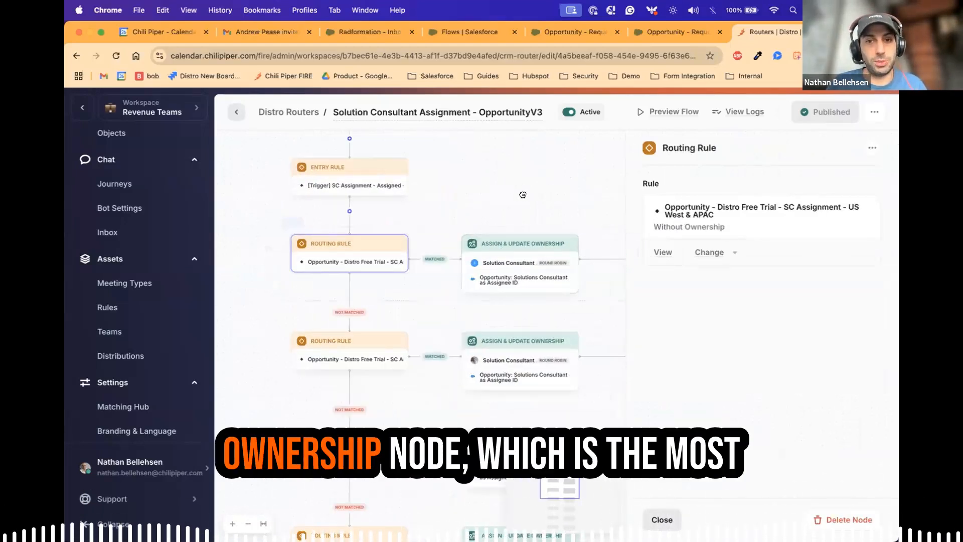
pyautogui.moveTo(560, 195); pyautogui.dragTo(430, 195)
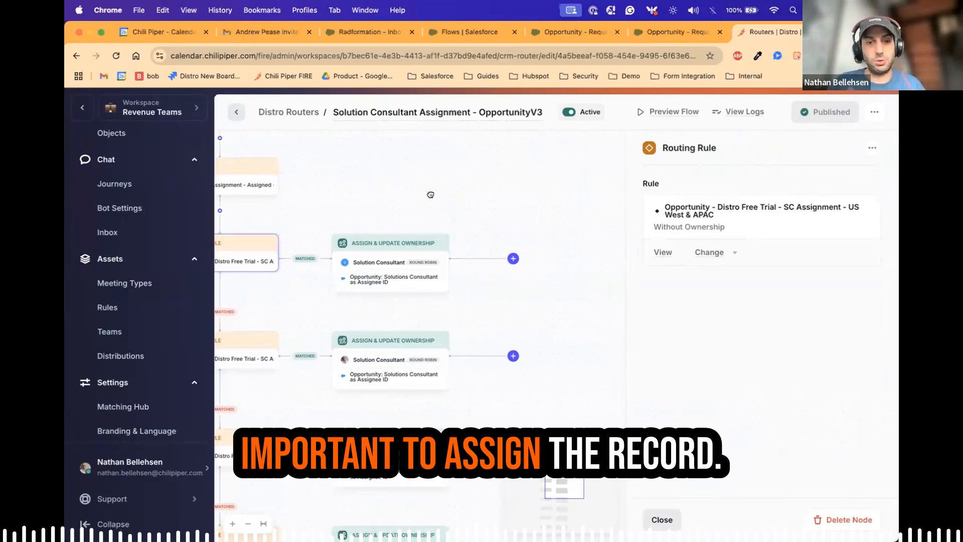
# - Check which node types can follow the first Assign & Update Ownership node, without adding one
pyautogui.click(513, 258)
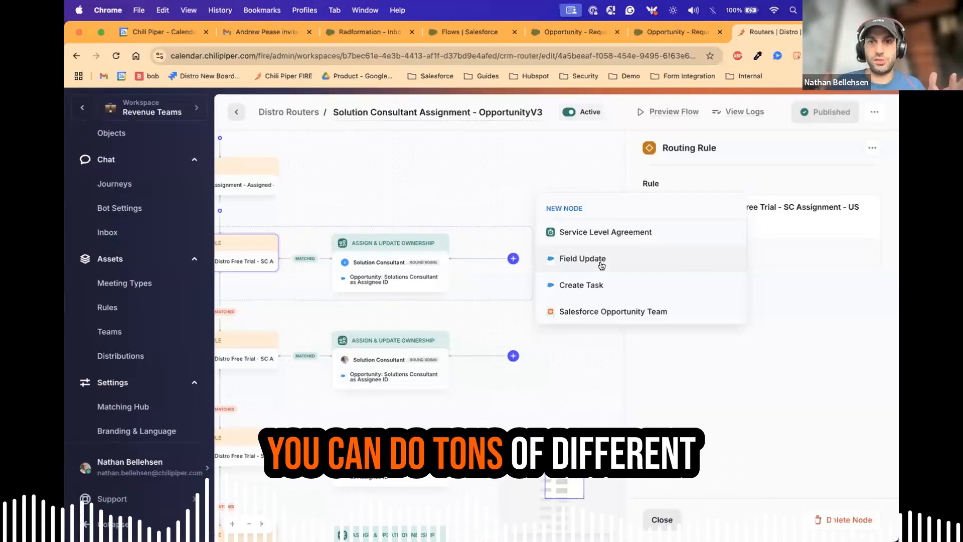
pyautogui.click(475, 179)
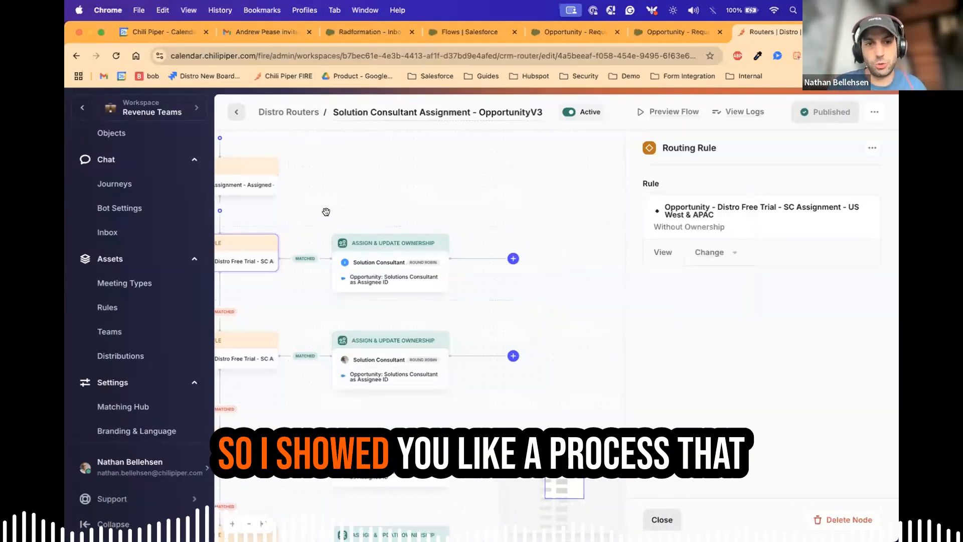
pyautogui.moveTo(327, 211); pyautogui.dragTo(528, 209)
pyautogui.moveTo(462, 296); pyautogui.dragTo(430, 271)
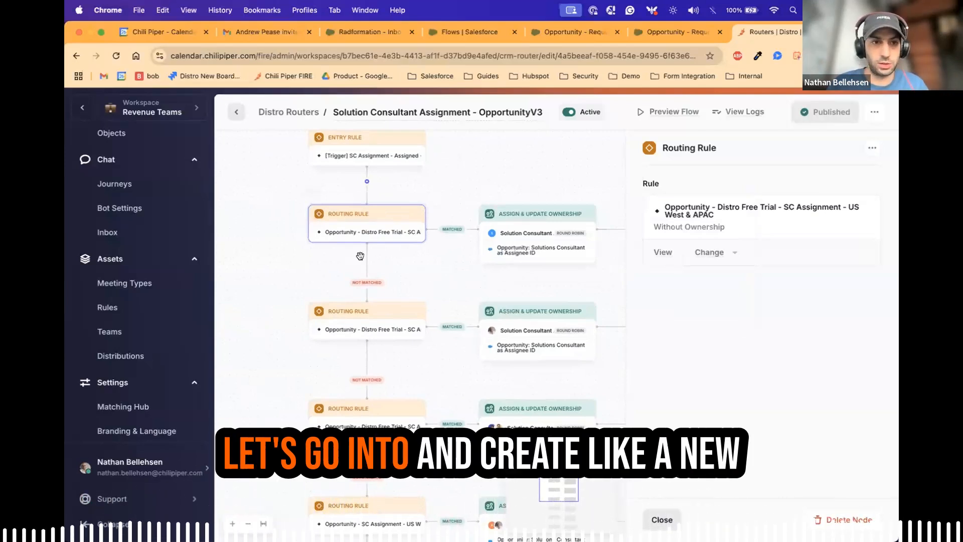
# - Switch to the Testing Demo workspace and create a new Distro router there
pyautogui.click(161, 113)
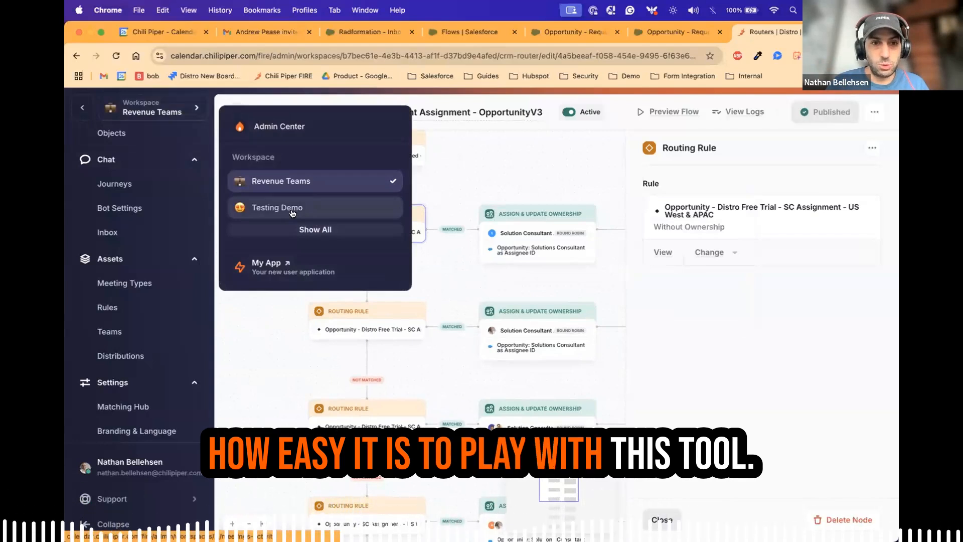
pyautogui.click(290, 208)
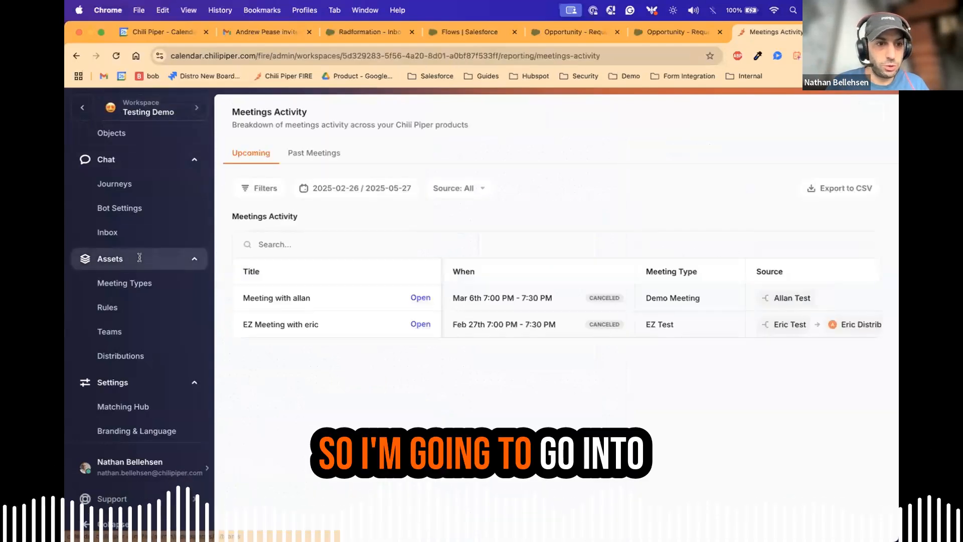
pyautogui.scroll(3, 119, 341)
pyautogui.scroll(3, 120, 341)
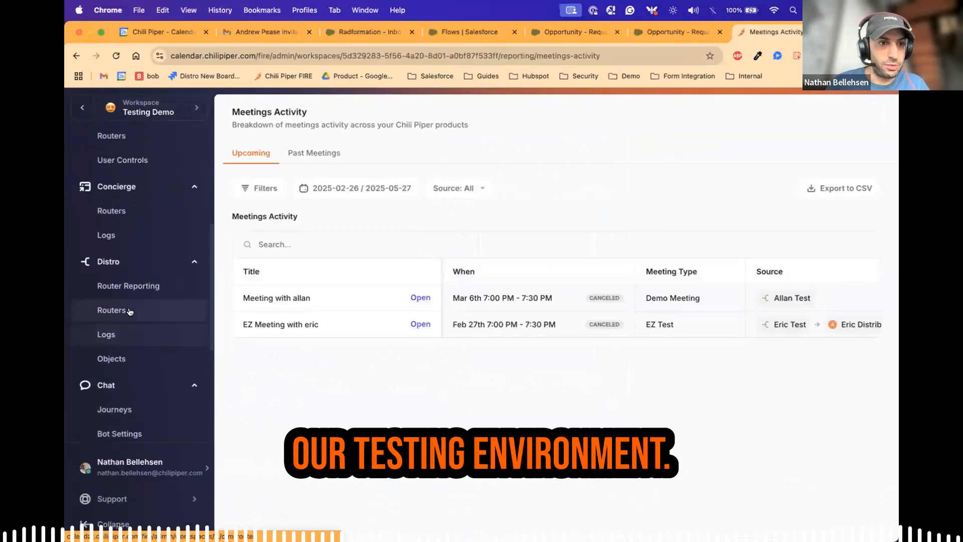
pyautogui.click(126, 310)
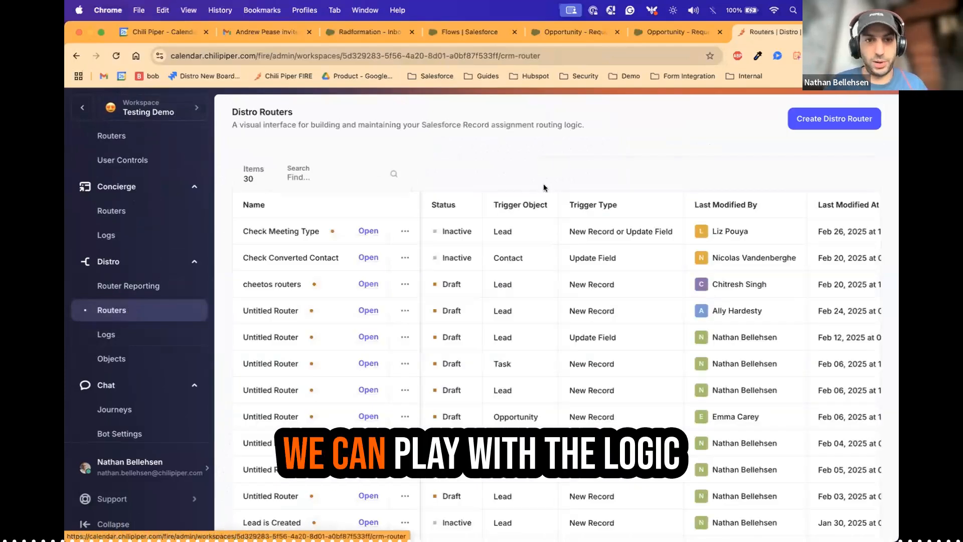
pyautogui.scroll(-1, 684, 126)
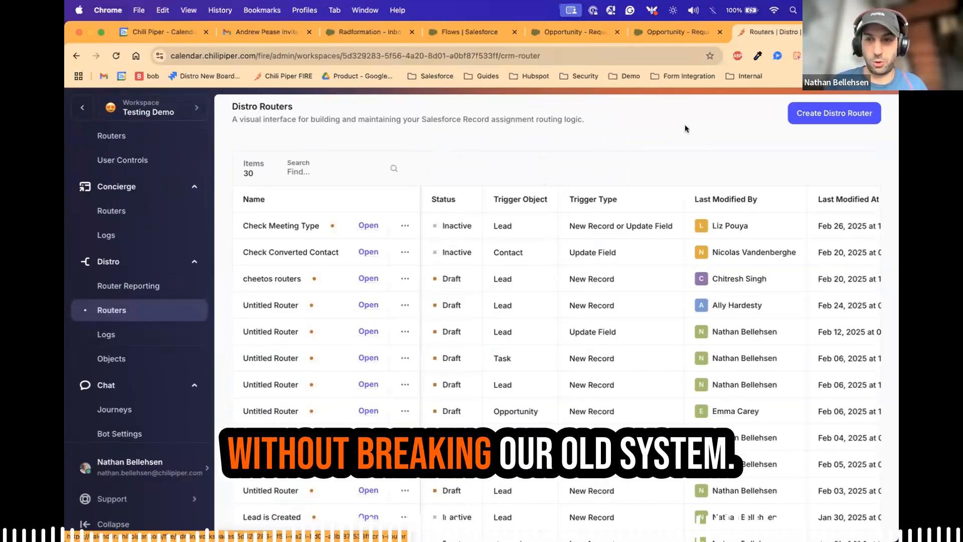
pyautogui.click(842, 113)
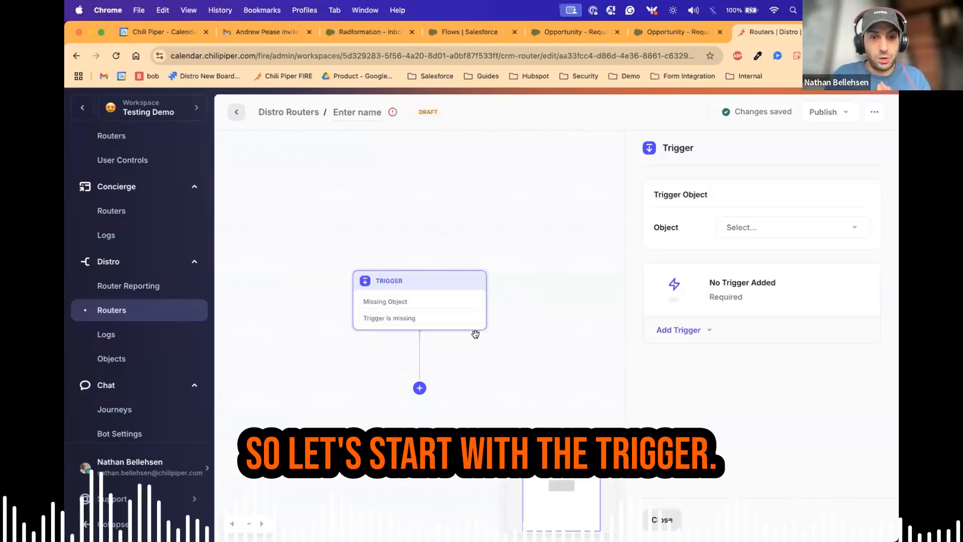
# - Set the router's trigger object to Lead and add the Record is created trigger
pyautogui.click(780, 222)
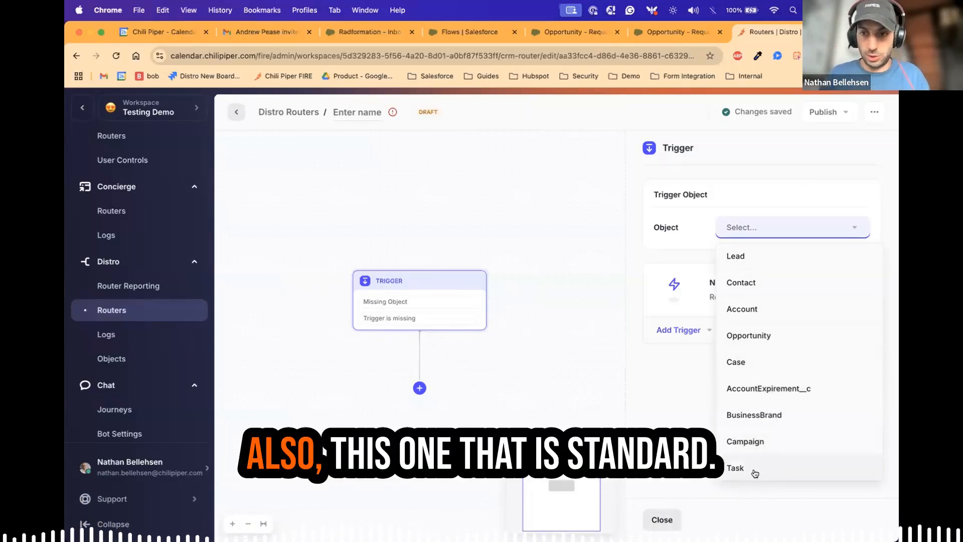
pyautogui.click(750, 261)
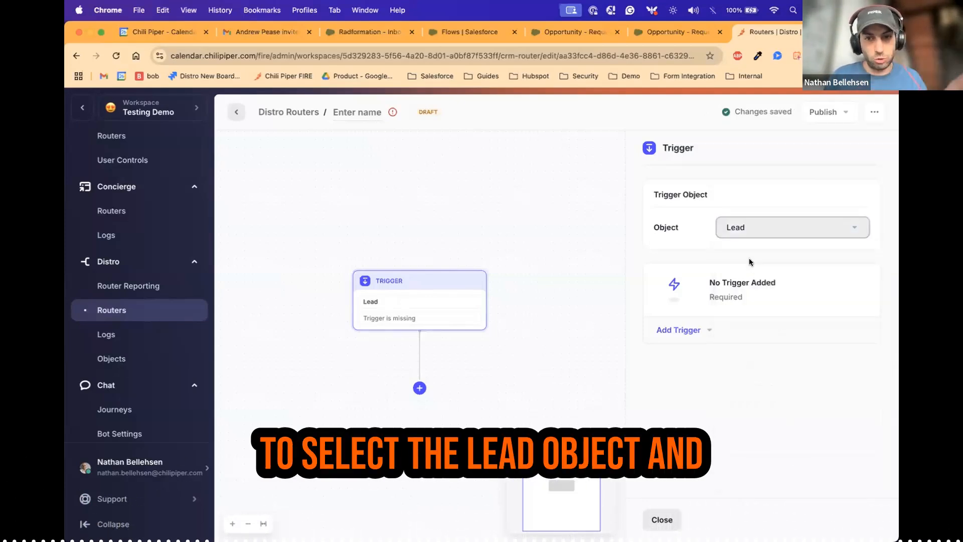
pyautogui.click(676, 328)
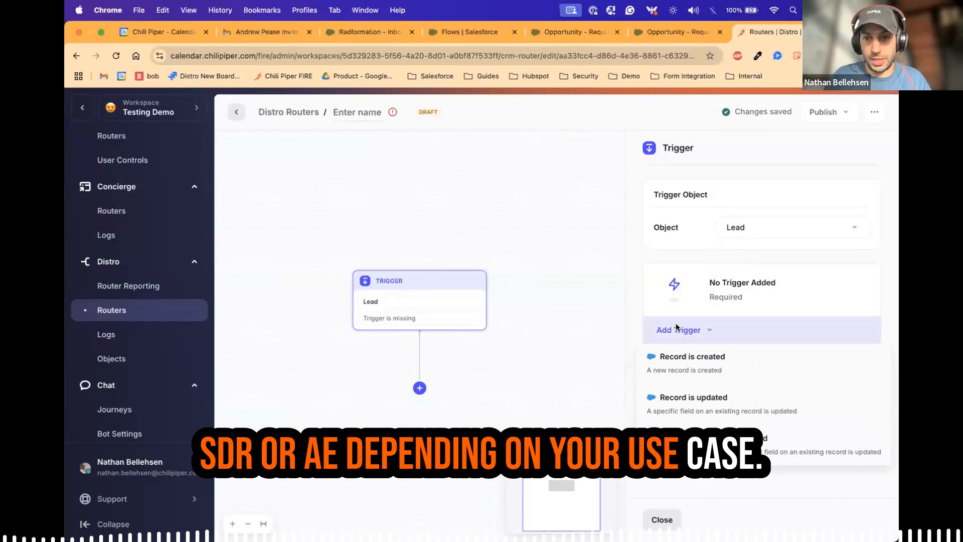
pyautogui.click(702, 370)
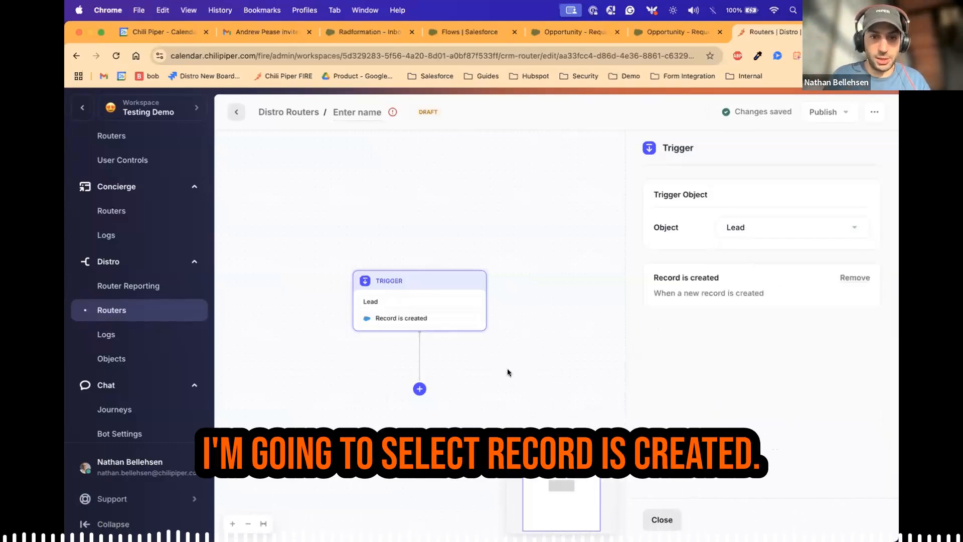
# - Add an Entry Rule node directly after the router's Lead trigger
pyautogui.scroll(3, 454, 359)
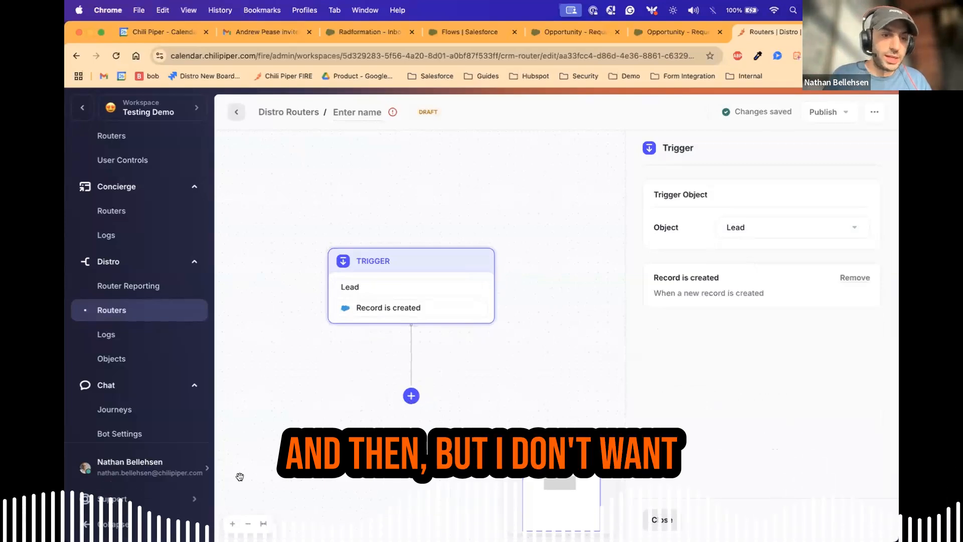
pyautogui.click(411, 396)
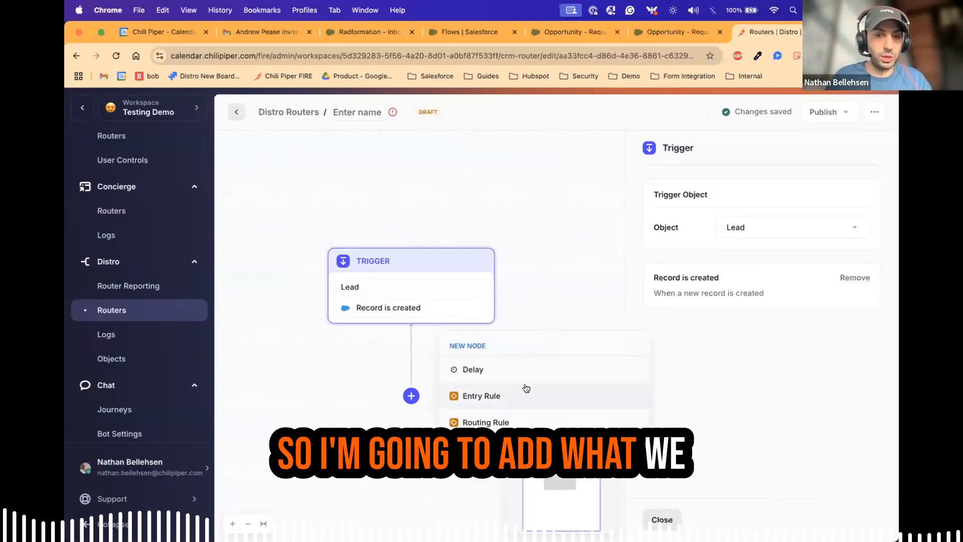
pyautogui.click(501, 397)
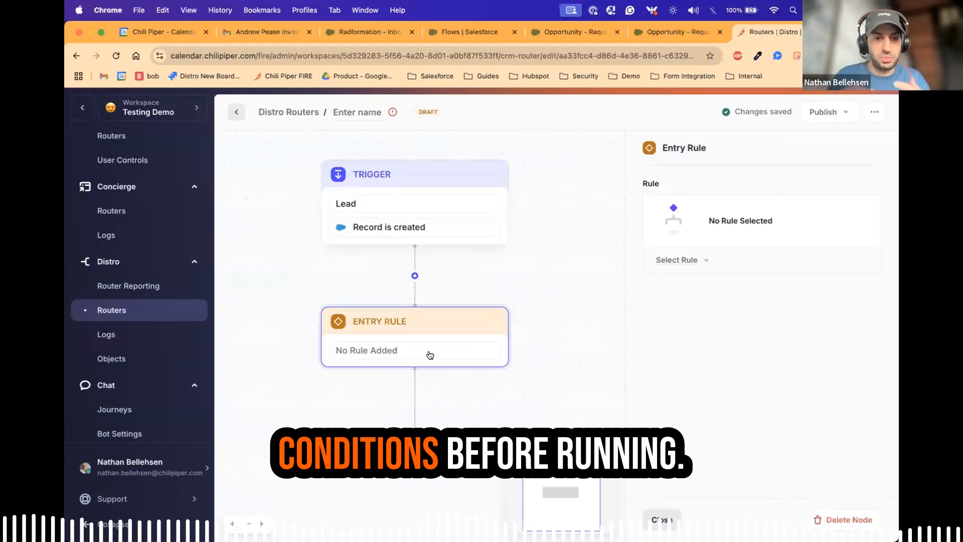
# - Create a new rule without ownership conditions for the entry rule node
pyautogui.click(678, 260)
pyautogui.scroll(-5, 682, 373)
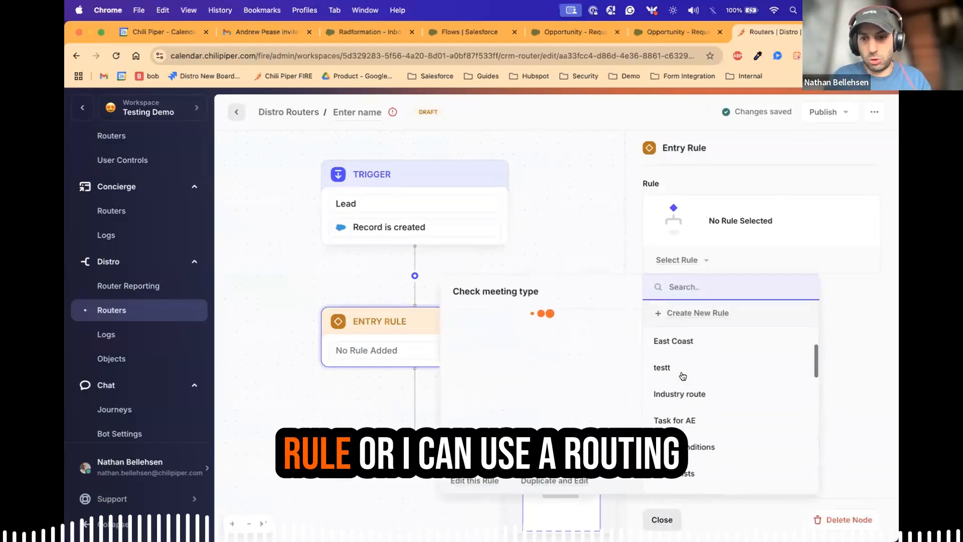
pyautogui.scroll(5, 693, 369)
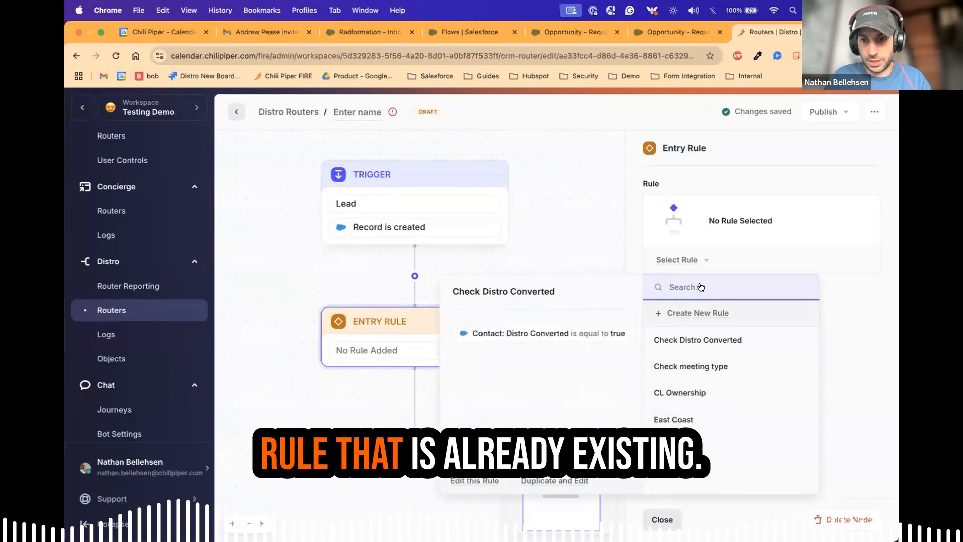
pyautogui.click(694, 314)
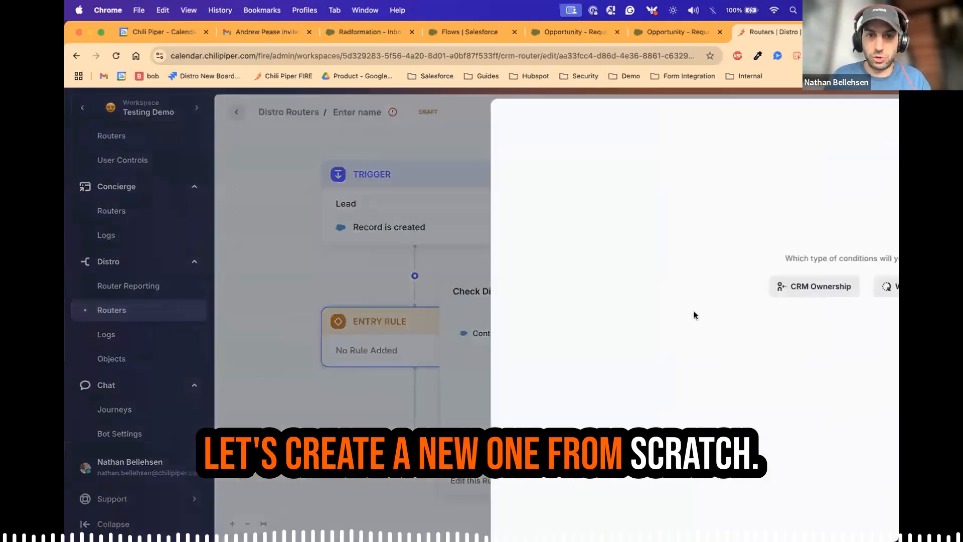
pyautogui.click(537, 288)
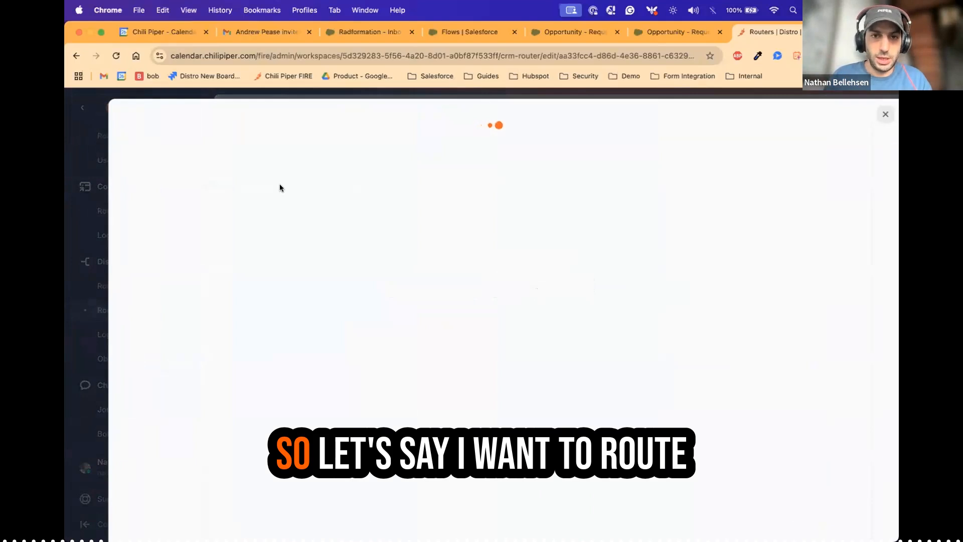
# - Name the new rule "Source = Events"
pyautogui.click(190, 119)
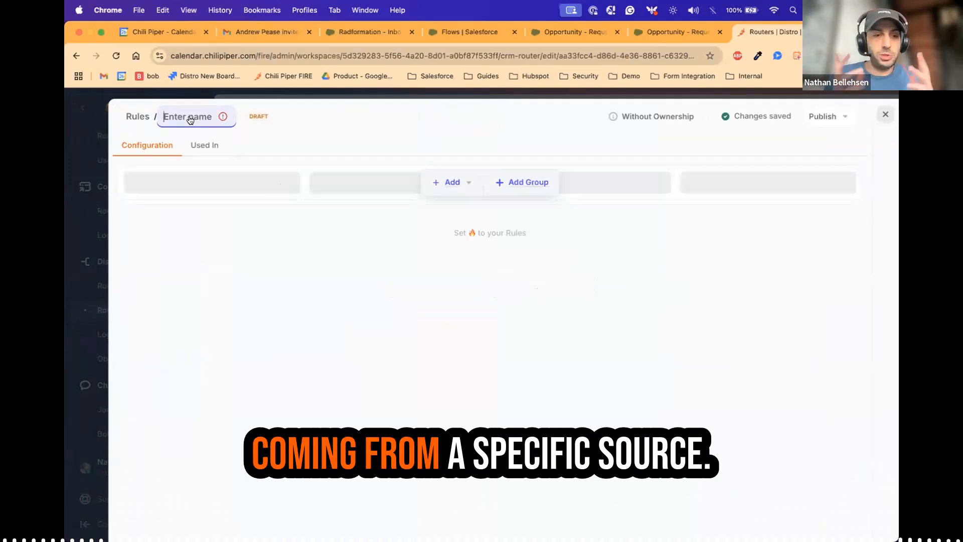
pyautogui.write('Source')
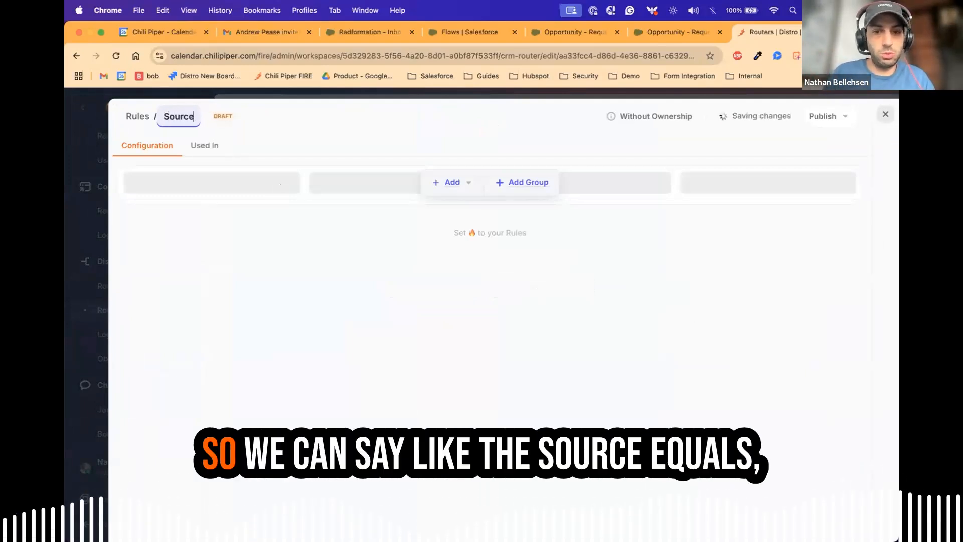
pyautogui.write(' = Event')
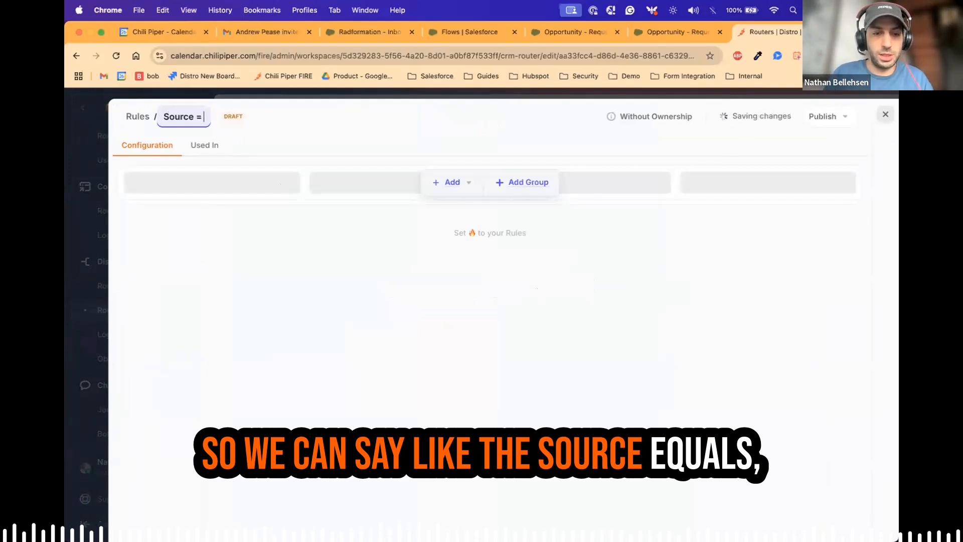
pyautogui.write('s')
pyautogui.press('Return')
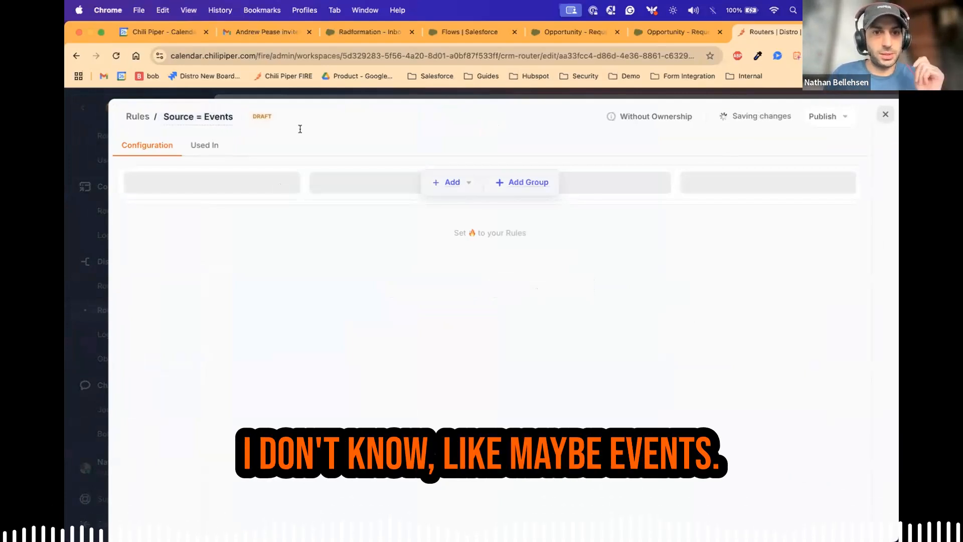
# - Add a condition to the rule on the Lead object's Lead Source field with the operator "is any of"
pyautogui.click(446, 183)
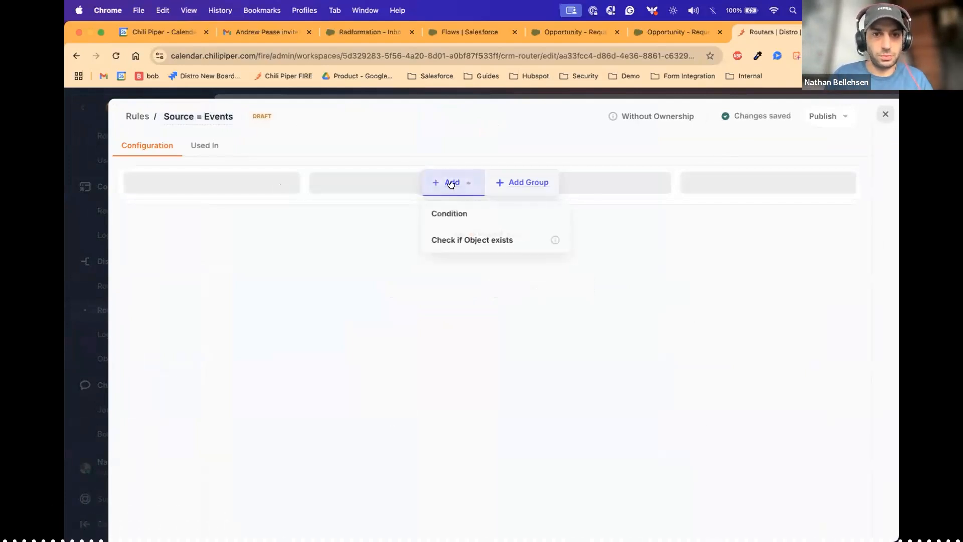
pyautogui.click(449, 216)
pyautogui.click(235, 187)
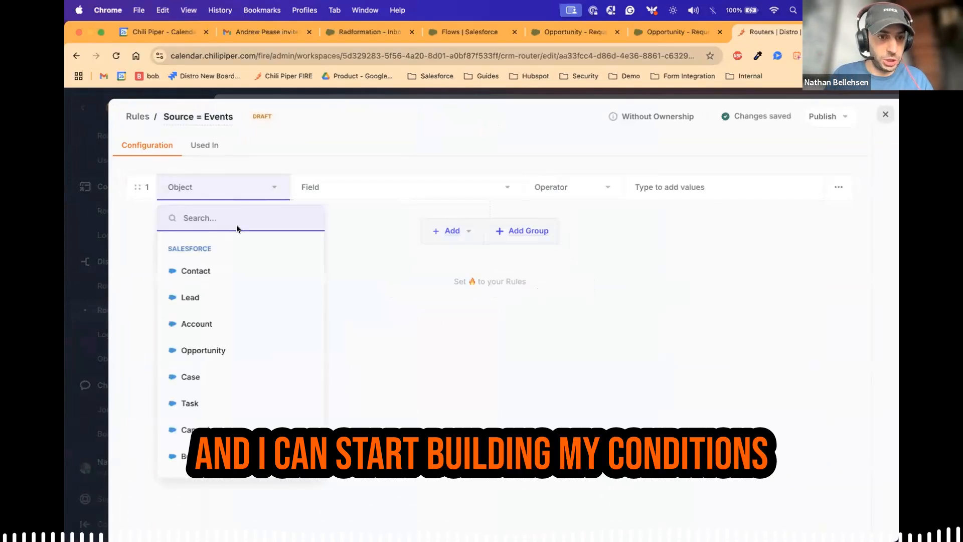
pyautogui.click(196, 297)
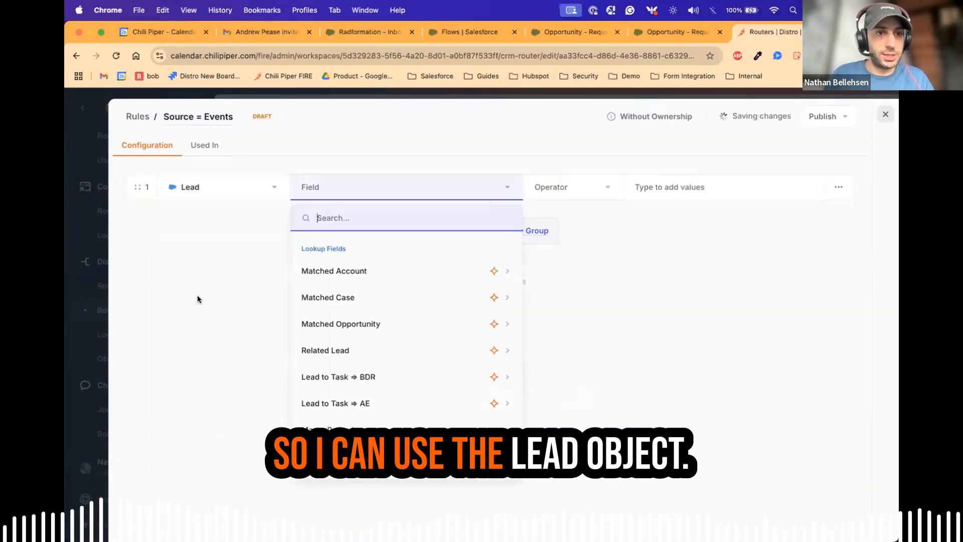
pyautogui.write('source')
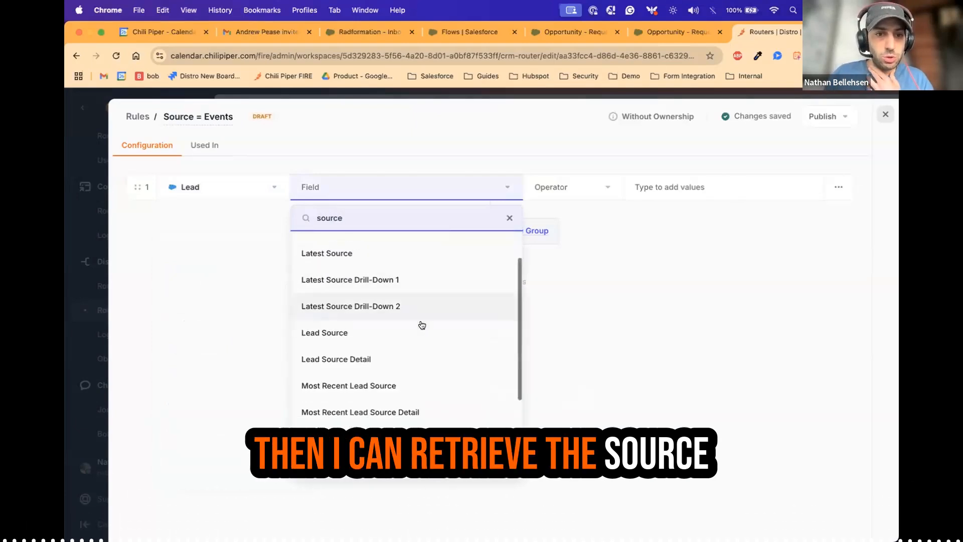
pyautogui.scroll(-2, 421, 325)
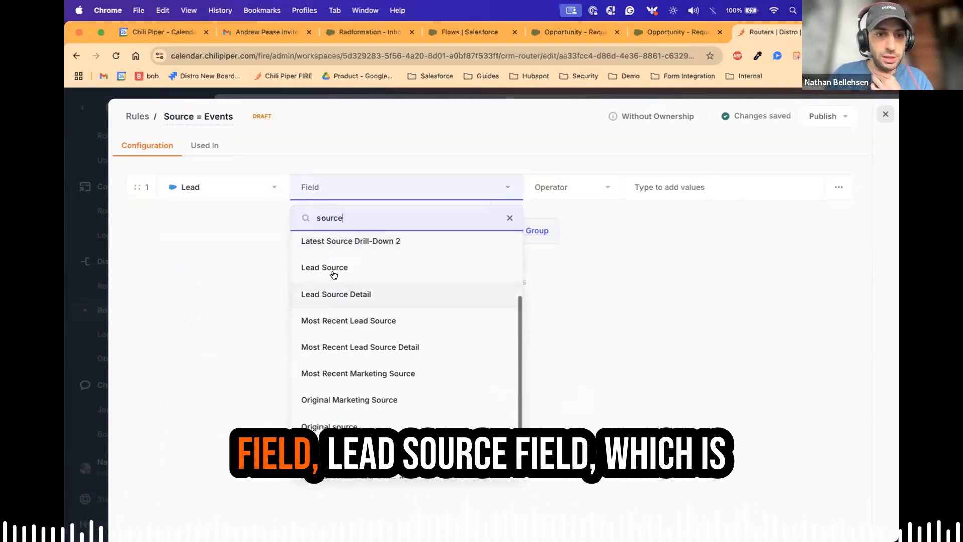
pyautogui.click(358, 267)
pyautogui.scroll(-2, 586, 277)
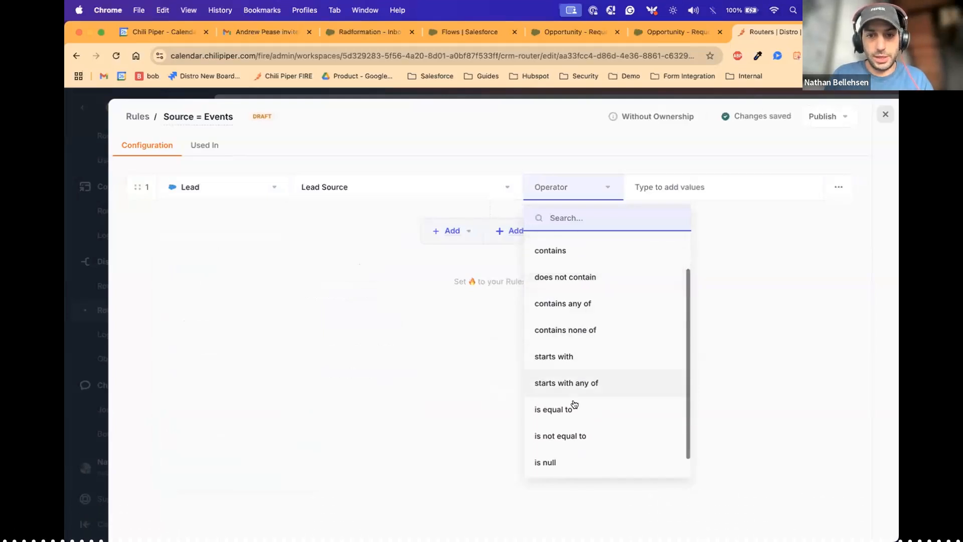
pyautogui.scroll(2, 584, 331)
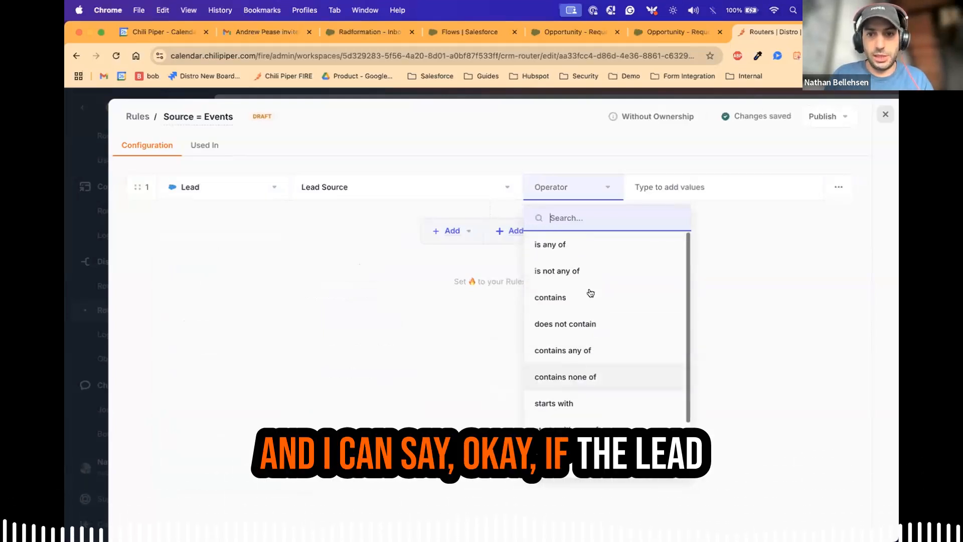
pyautogui.click(581, 245)
# - Set the Lead Source condition's values to Events, Other Campaigns, Community and Paid
pyautogui.click(693, 184)
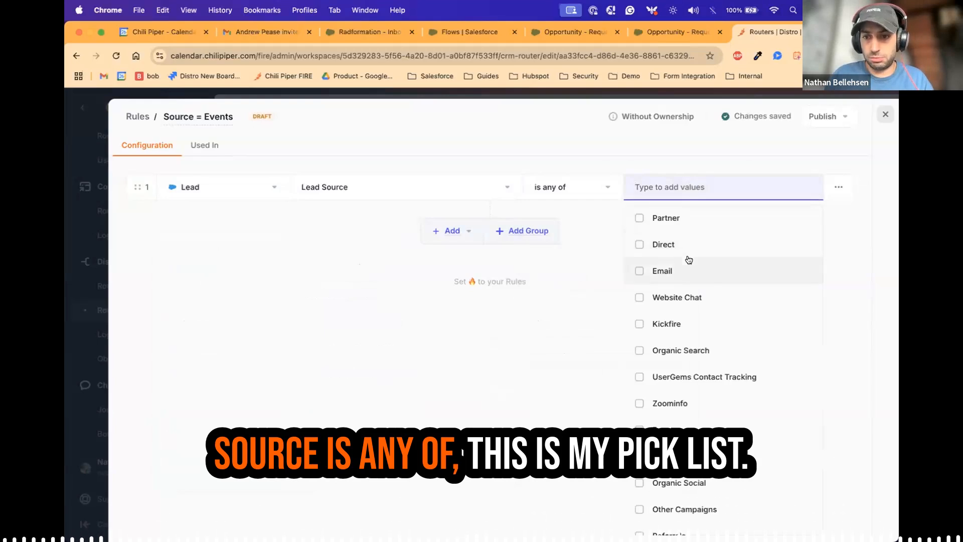
pyautogui.scroll(-5, 689, 258)
pyautogui.scroll(3, 687, 254)
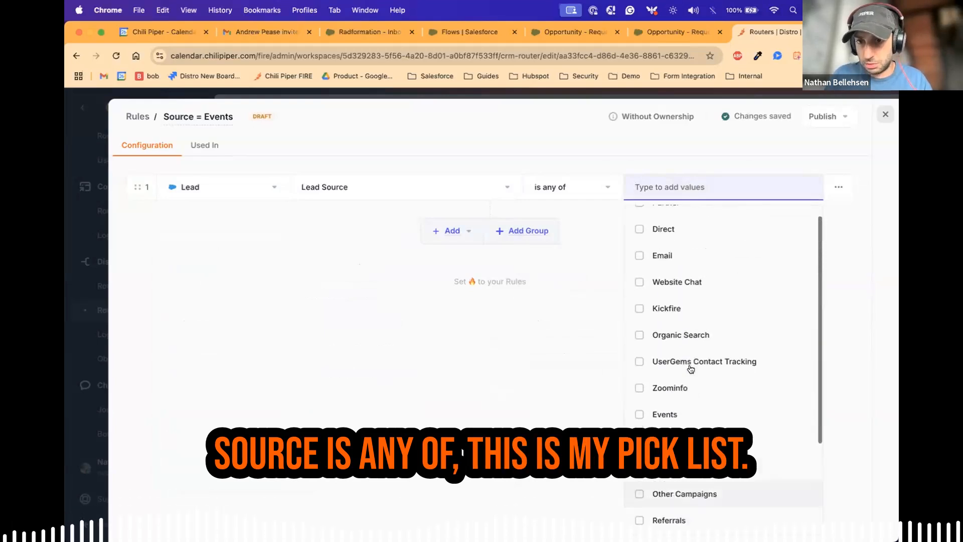
pyautogui.scroll(-3, 679, 321)
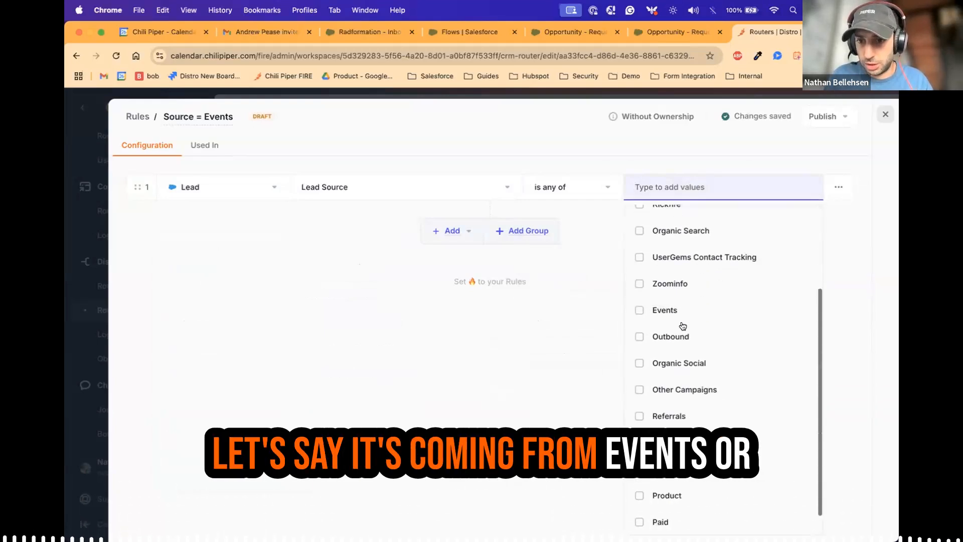
pyautogui.click(680, 316)
pyautogui.scroll(-1, 678, 337)
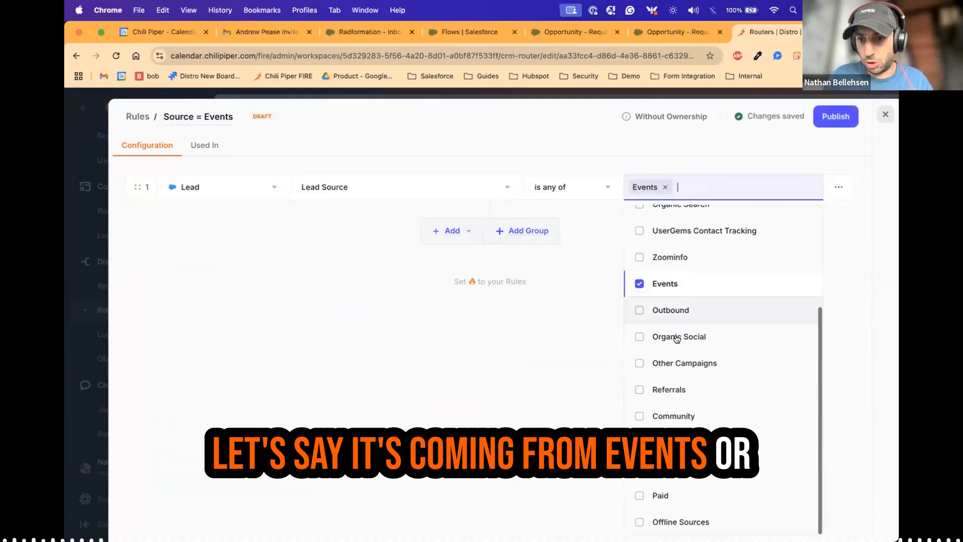
pyautogui.click(672, 363)
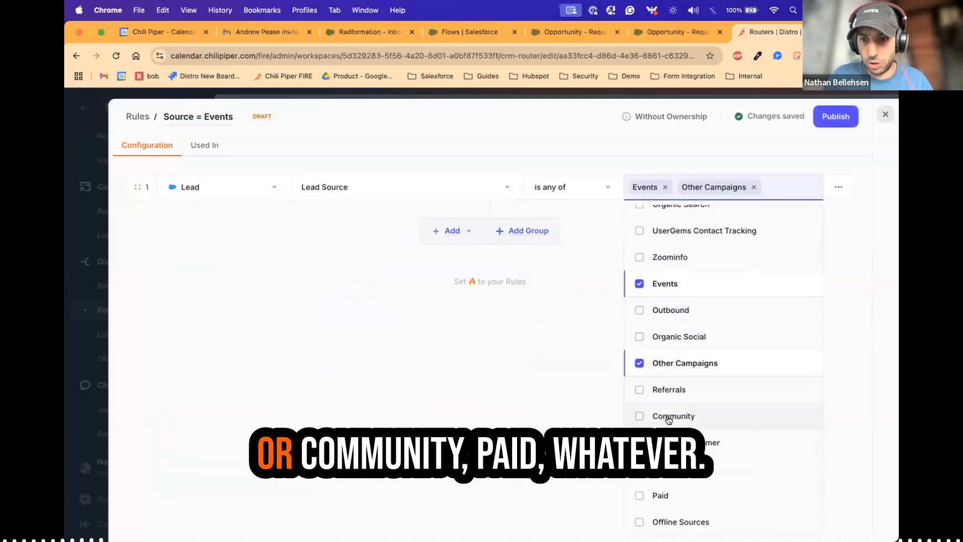
pyautogui.click(667, 416)
pyautogui.click(664, 505)
pyautogui.click(527, 409)
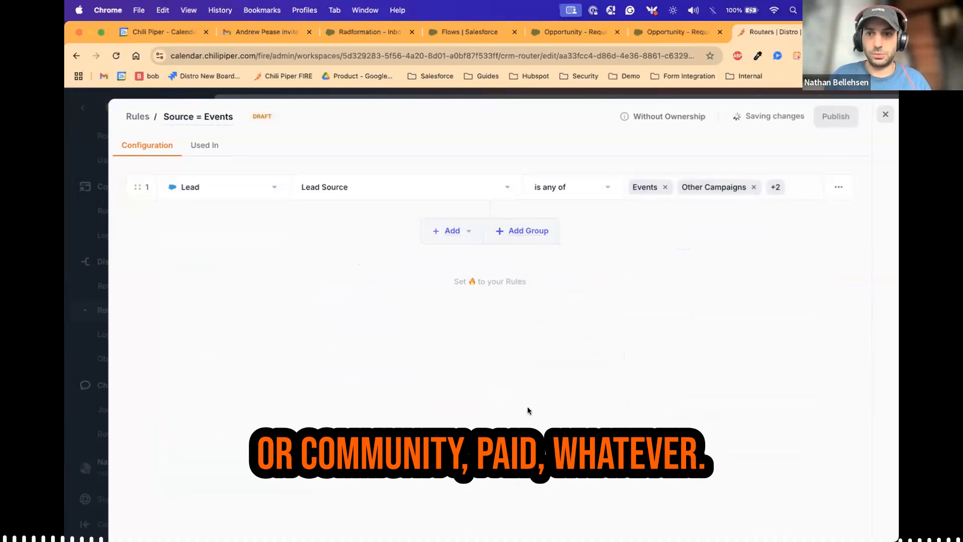
# - Rename the rule as "Source or Campaigns..." and publish it into the entry rule node
pyautogui.moveTo(688, 184)
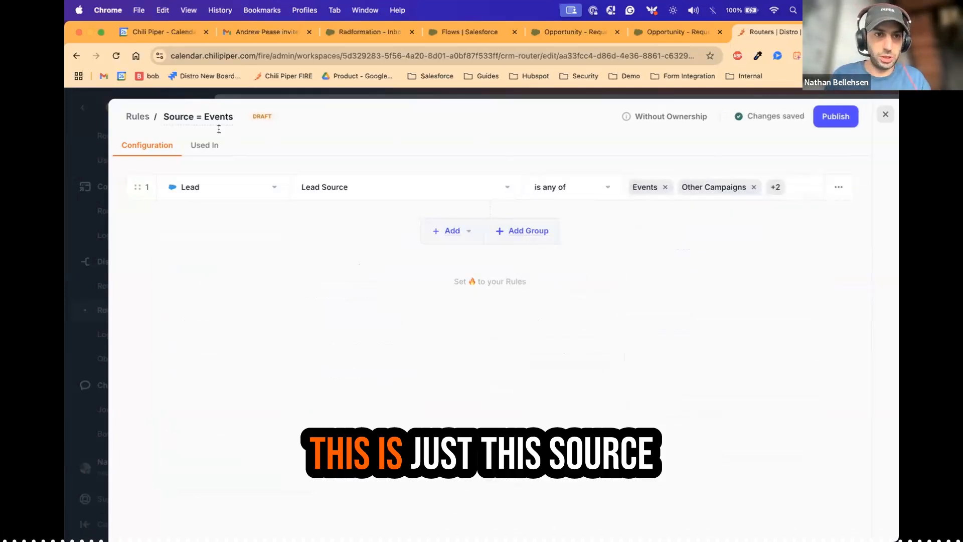
pyautogui.click(232, 117)
pyautogui.press('BackSpace')
pyautogui.press('BackSpace')
pyautogui.press('BackSpace')
pyautogui.press('BackSpace')
pyautogui.press('BackSpace')
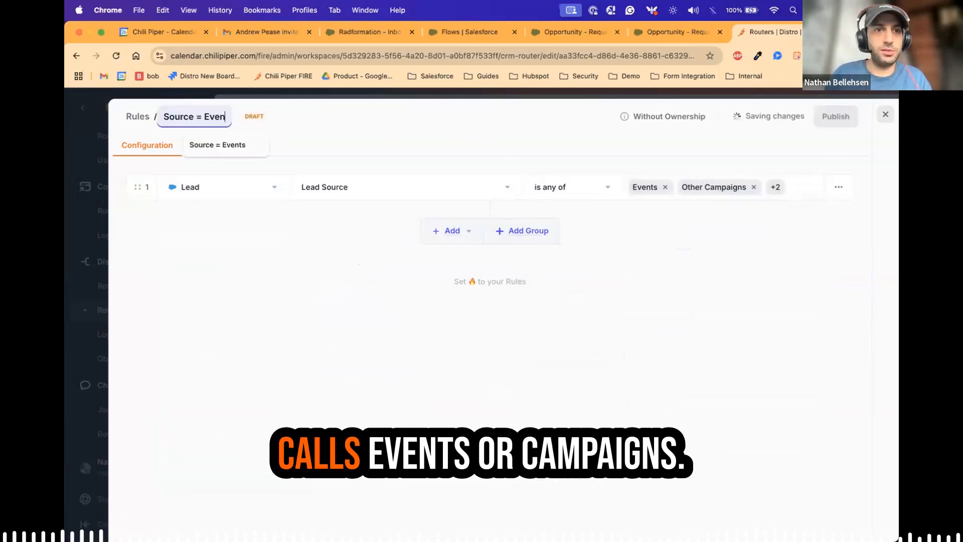
pyautogui.write('or Campa')
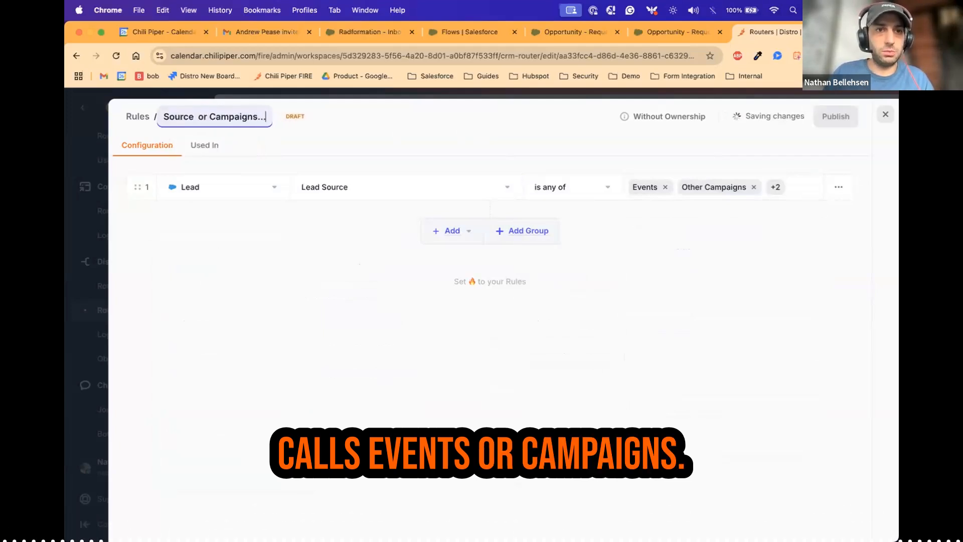
pyautogui.write('igns')
pyautogui.press('Return')
pyautogui.click(835, 116)
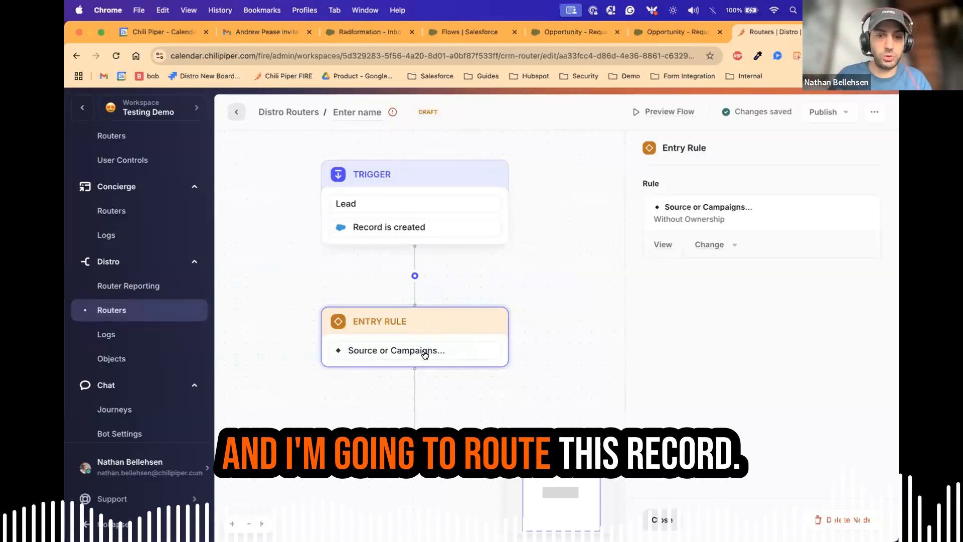
# - Add Duplicate Match below the entry rule, covering Lead to Contact and Lead to Lead, and look over the resulting branches
pyautogui.moveTo(478, 414); pyautogui.dragTo(471, 352)
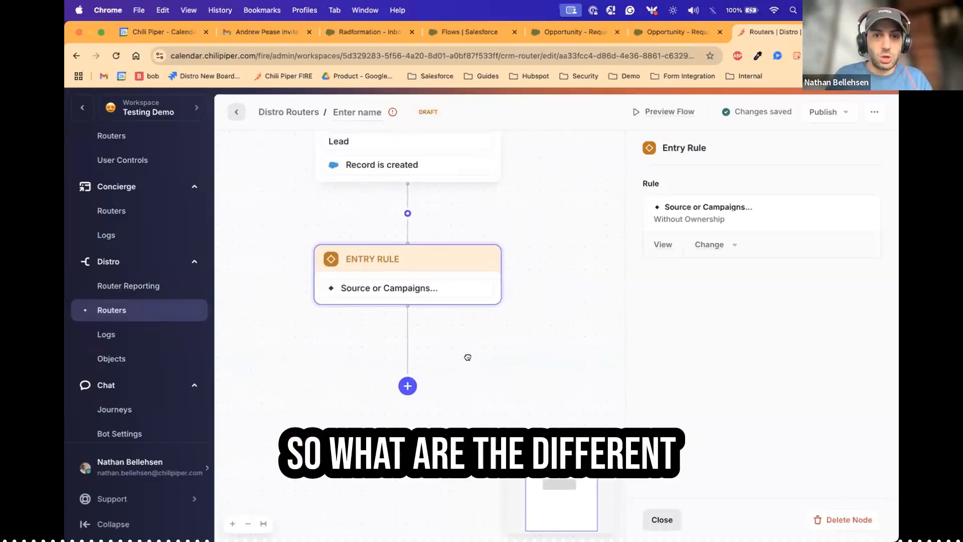
pyautogui.click(414, 384)
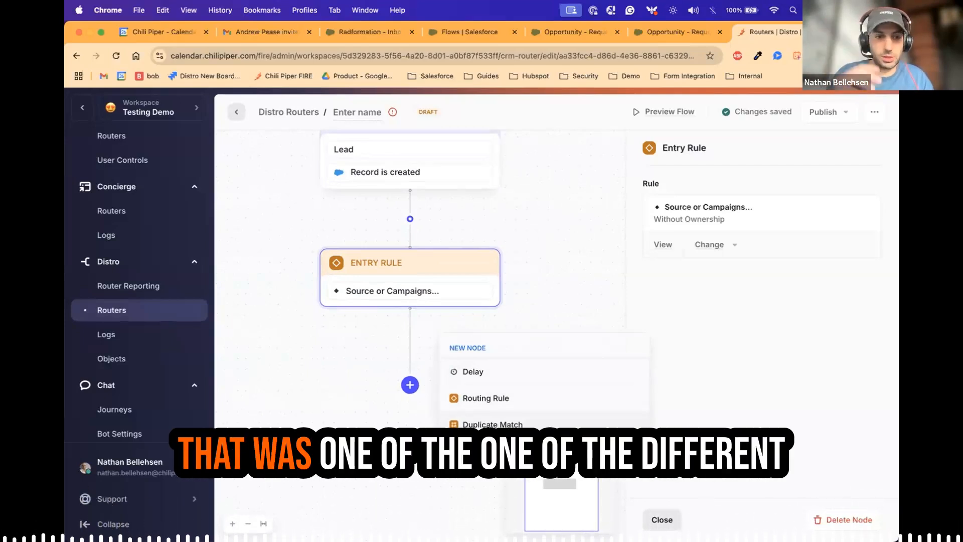
pyautogui.click(496, 424)
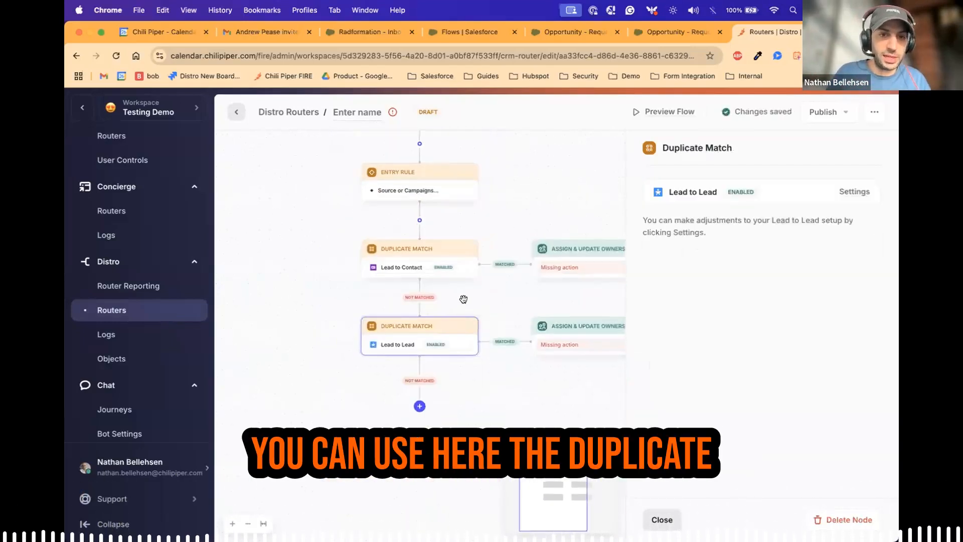
pyautogui.scroll(4, 463, 299)
pyautogui.moveTo(472, 215); pyautogui.dragTo(471, 314)
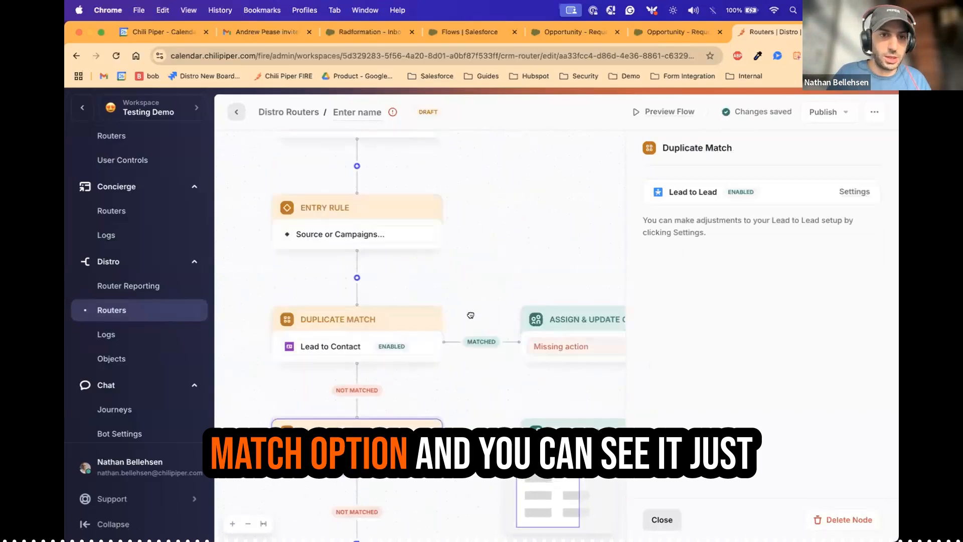
pyautogui.scroll(-3, 472, 261)
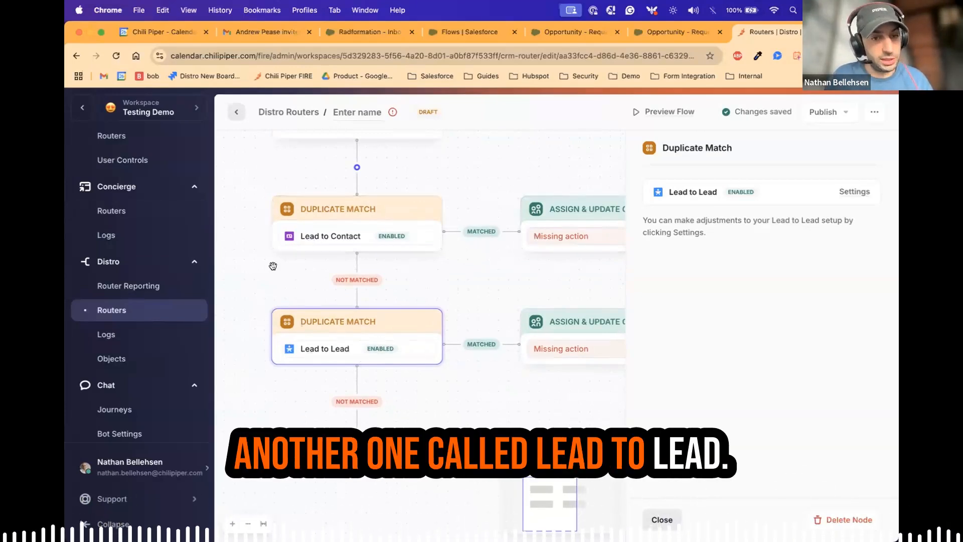
pyautogui.scroll(5, 284, 273)
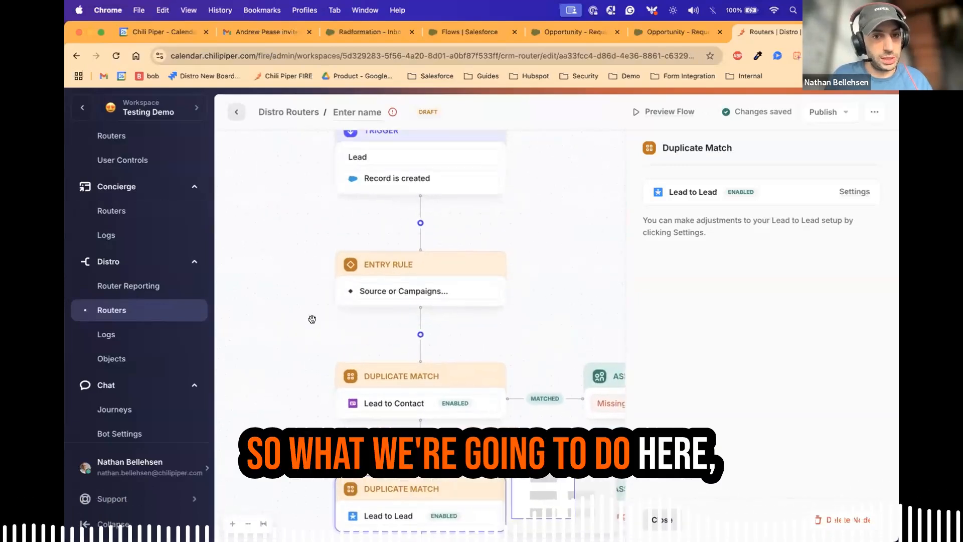
pyautogui.moveTo(310, 353); pyautogui.dragTo(318, 281)
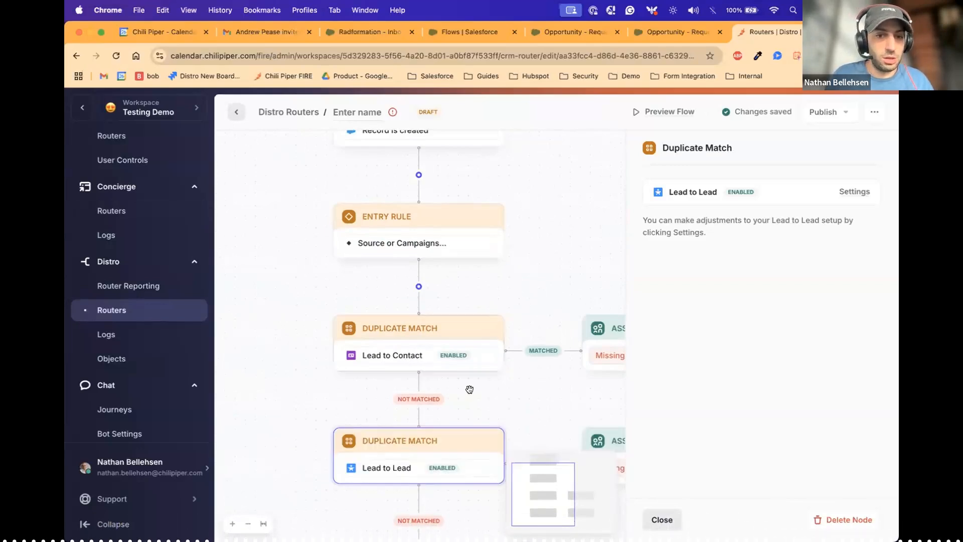
# - Examine the Assign & Update Ownership settings on the Lead to Contact matched branch and the Lead to Lead Duplicate Match node
pyautogui.scroll(-2, 451, 352)
pyautogui.hscroll(5, 501, 326)
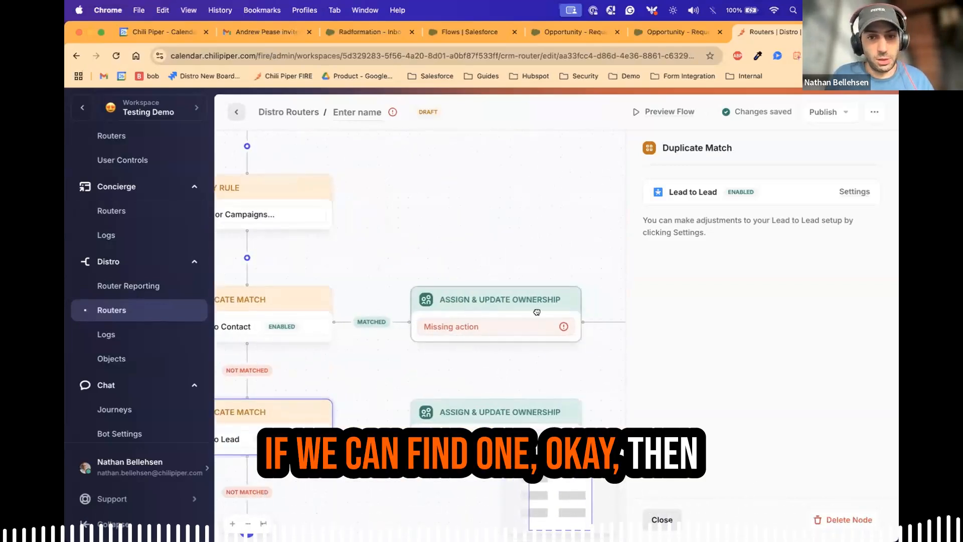
pyautogui.click(487, 328)
pyautogui.scroll(-3, 552, 275)
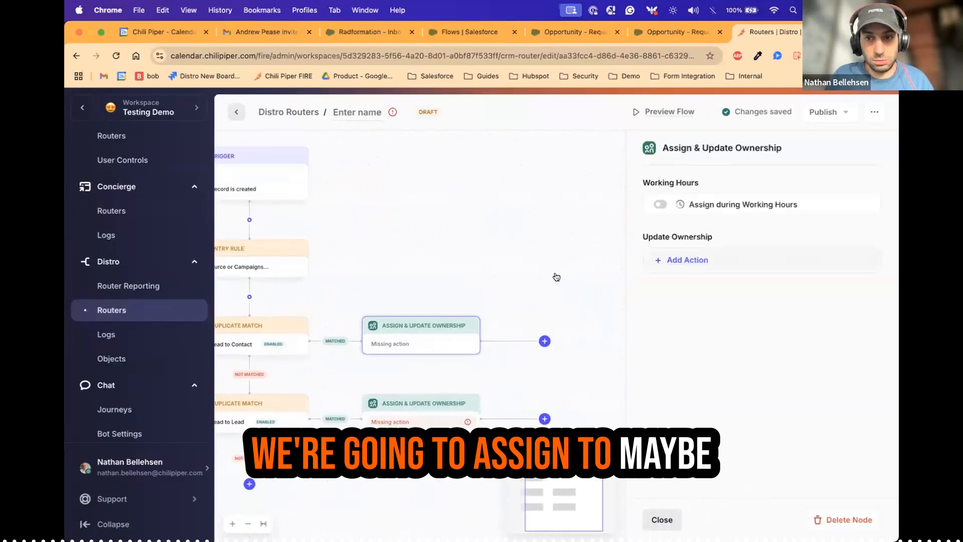
pyautogui.hscroll(-3, 526, 267)
pyautogui.scroll(-2, 466, 331)
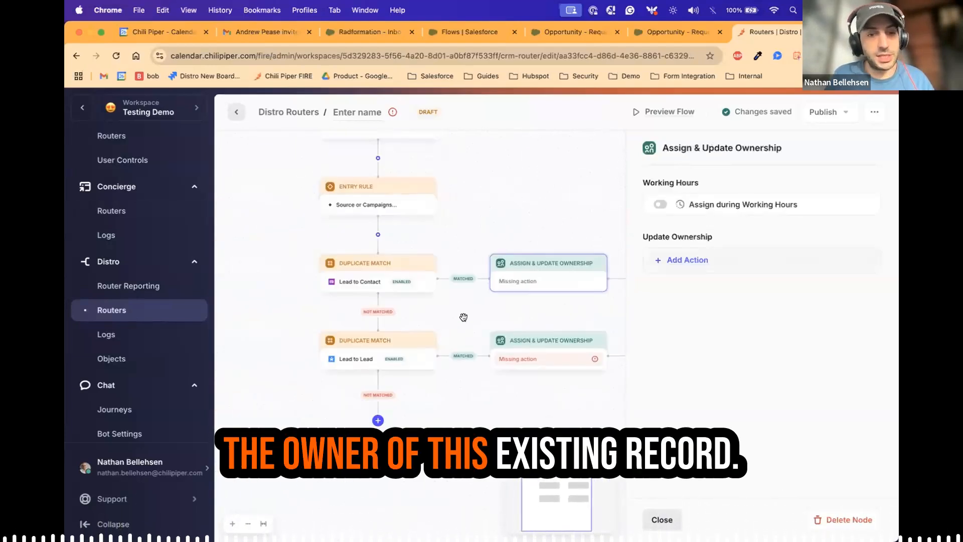
pyautogui.click(367, 358)
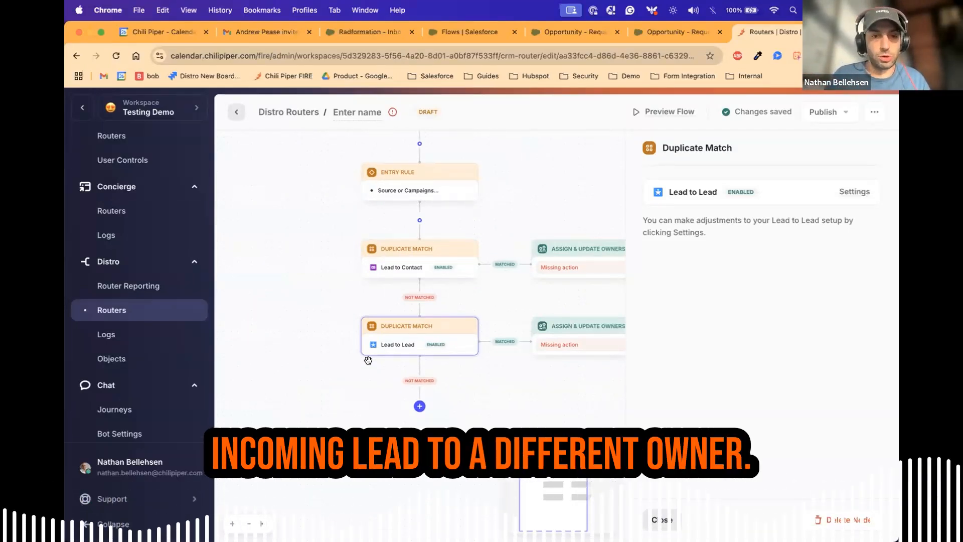
# - Add Merge Records to the end of the Lead to Lead matched branch, set to Keep Existing Lead and Always Replace Values
pyautogui.hscroll(6, 513, 369)
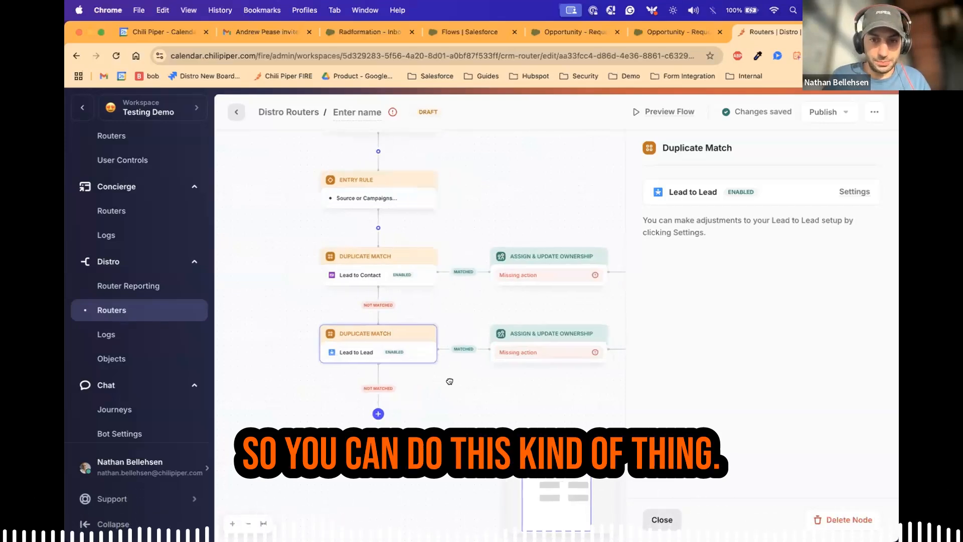
pyautogui.click(567, 349)
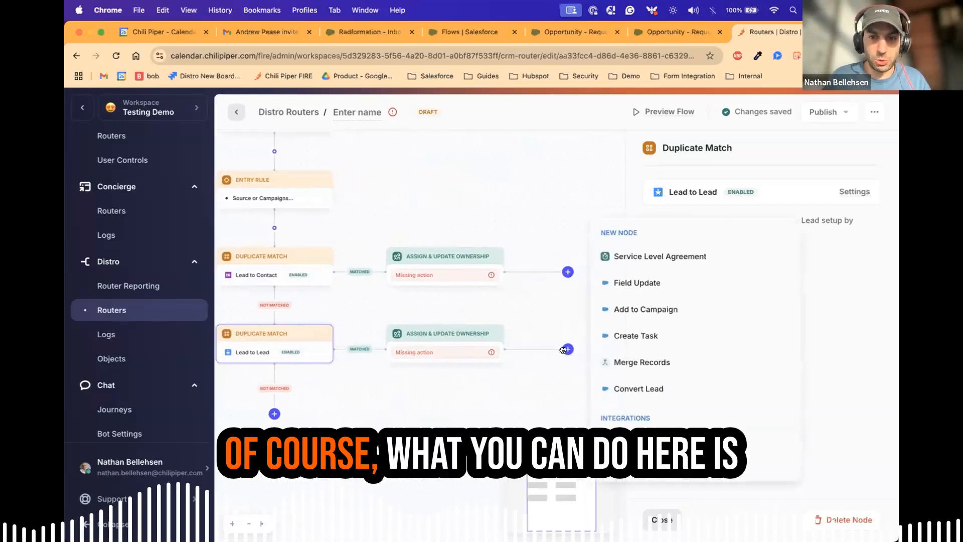
pyautogui.click(640, 363)
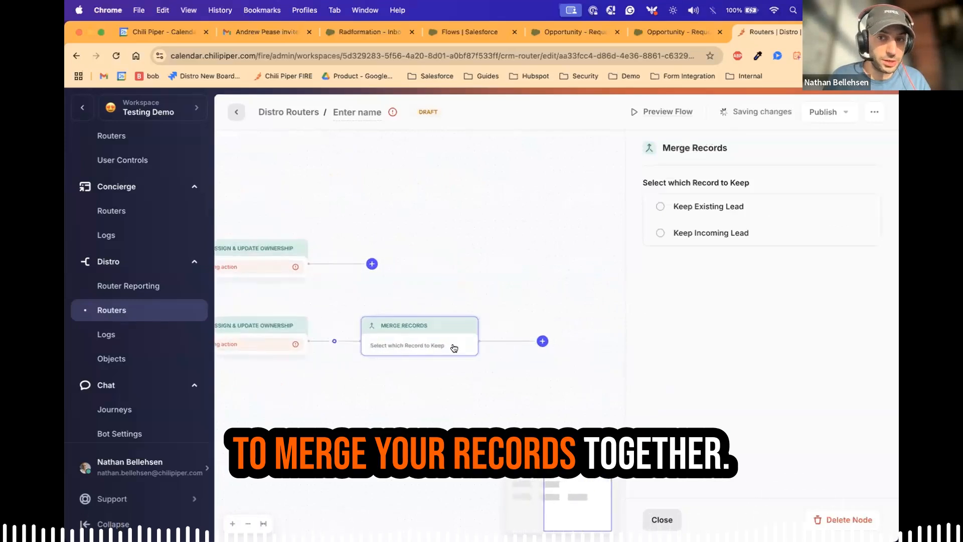
pyautogui.click(696, 207)
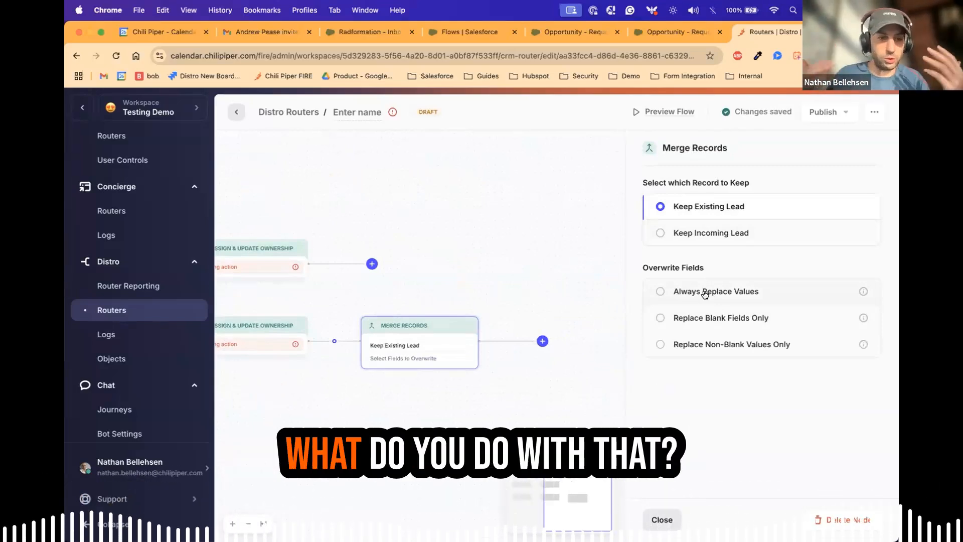
pyautogui.click(700, 293)
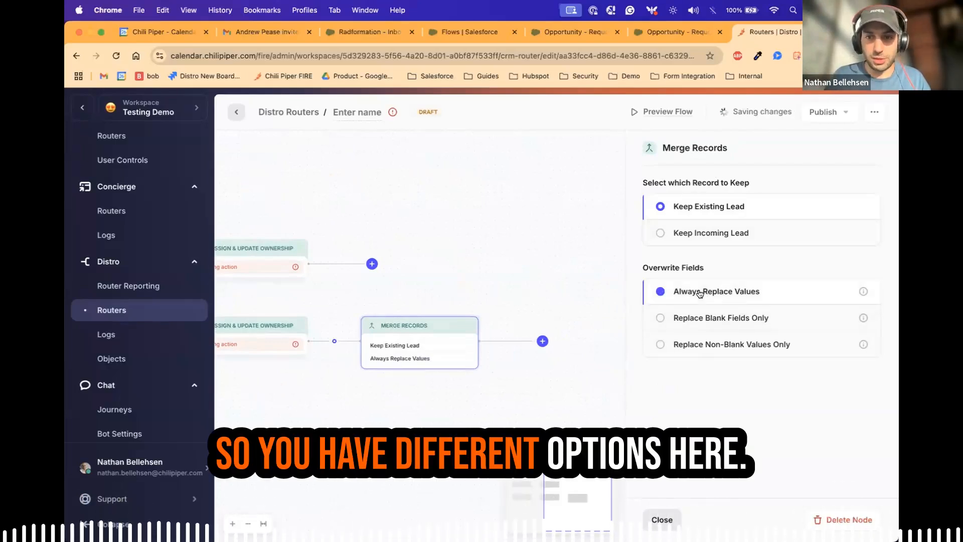
# - Add a Field Update node after Merge Records and leave it without any field action
pyautogui.click(542, 341)
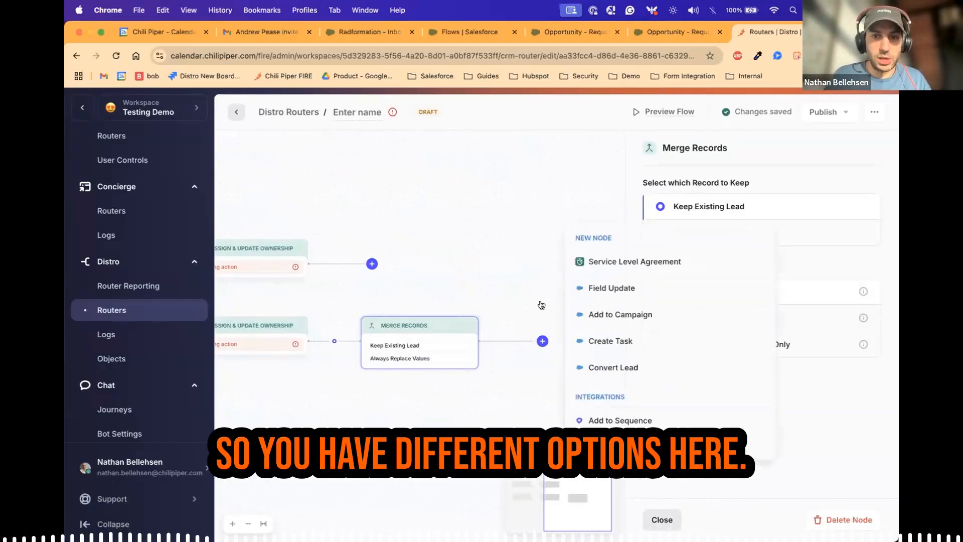
pyautogui.click(609, 286)
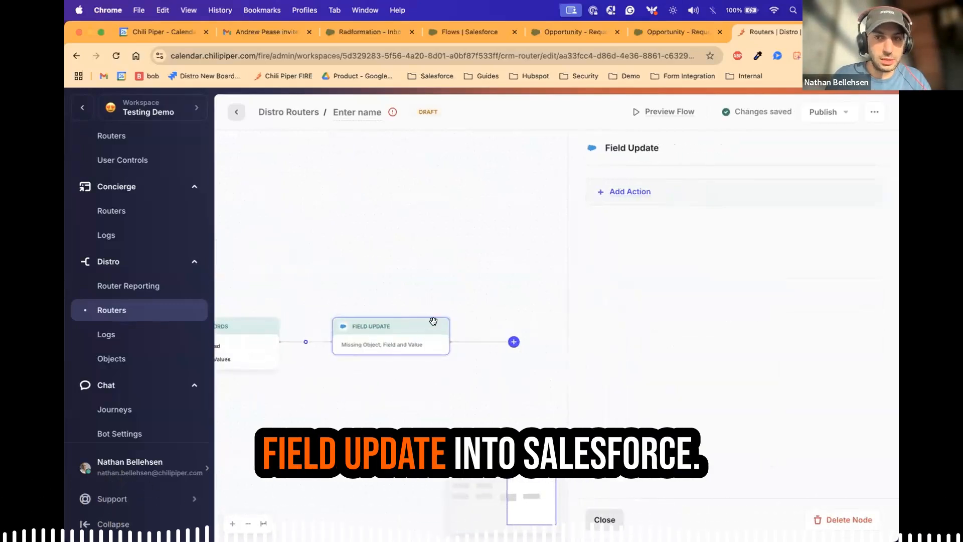
pyautogui.click(633, 189)
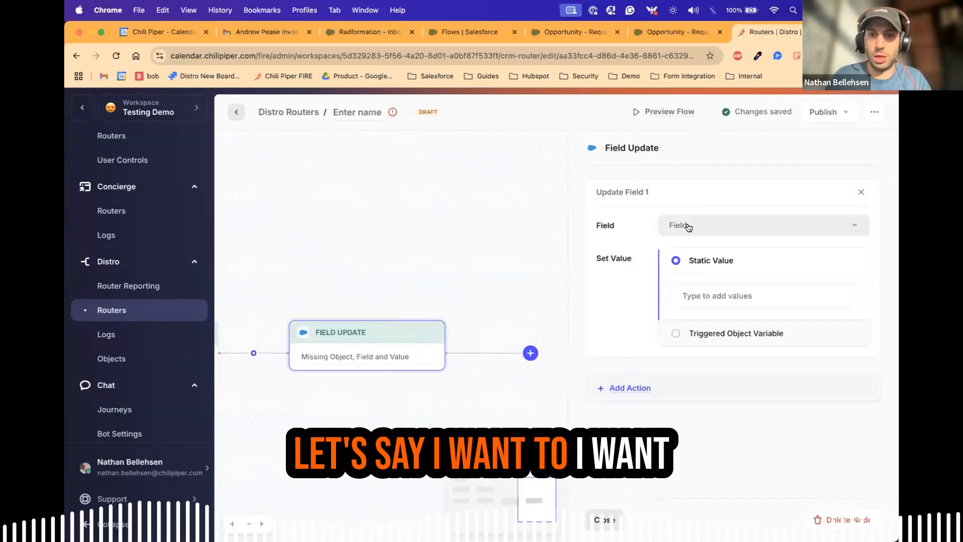
pyautogui.click(861, 192)
pyautogui.moveTo(375, 269)
pyautogui.mouseDown()
pyautogui.moveTo(444, 269)
pyautogui.moveTo(355, 268)
pyautogui.mouseUp()
# - Add an Add to Campaign node after Field Update for the Sirius Decisions Summit 2019 campaign with member status Sent
pyautogui.click(513, 351)
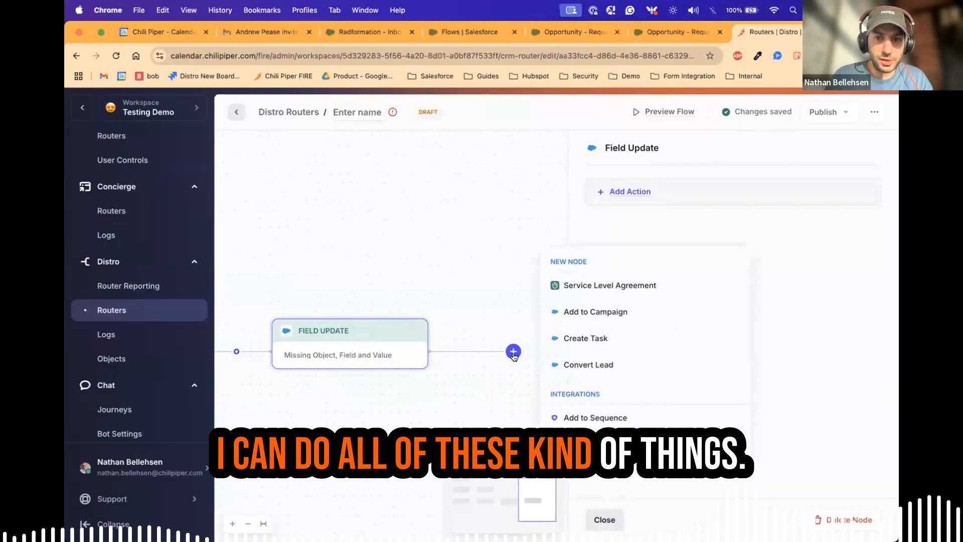
pyautogui.click(585, 312)
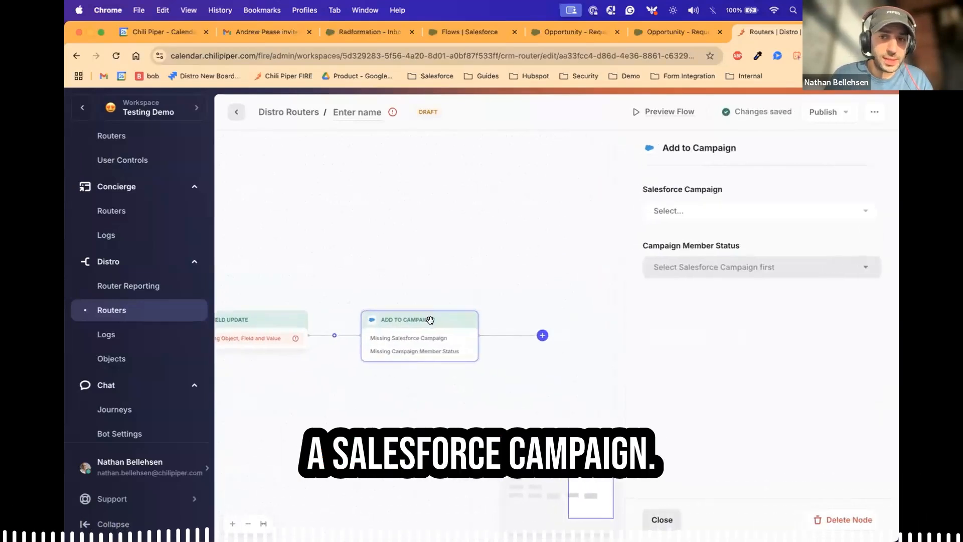
pyautogui.click(709, 213)
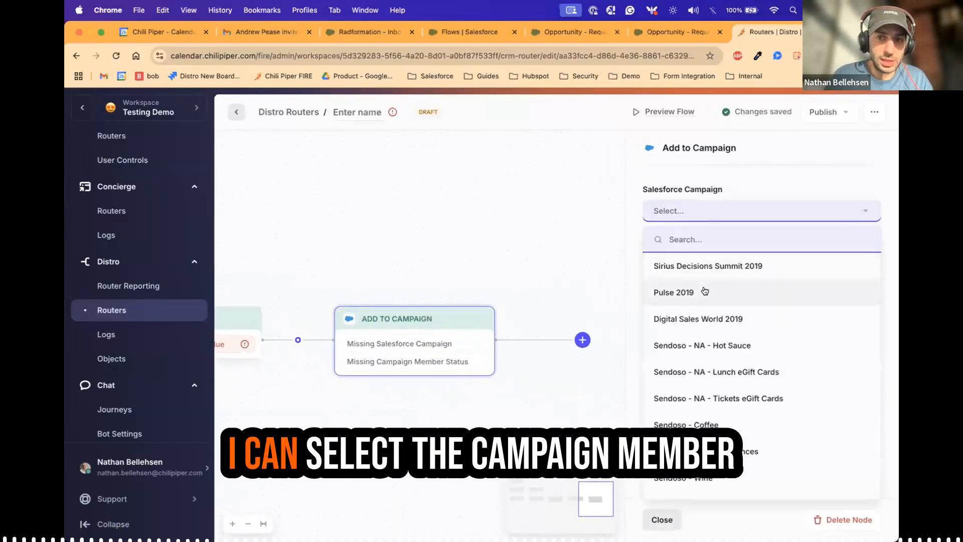
pyautogui.click(712, 273)
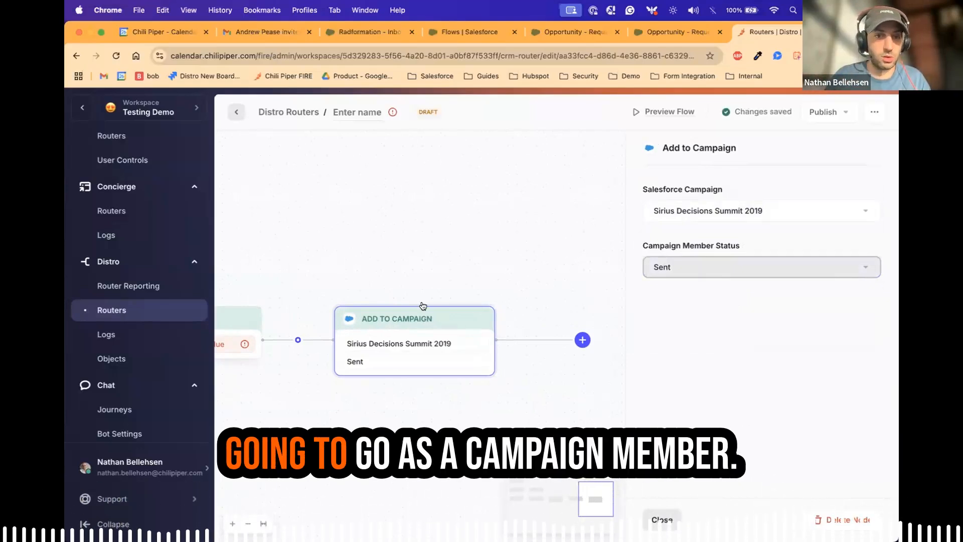
# - Add a Create Task node after Add to Campaign and set the Salesforce task's priority to High
pyautogui.moveTo(467, 288); pyautogui.dragTo(444, 246)
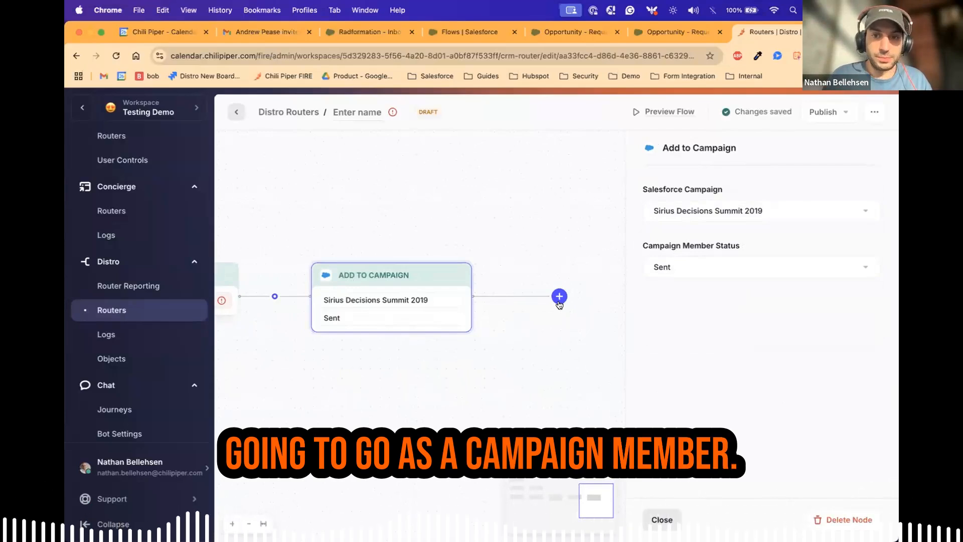
pyautogui.click(560, 299)
pyautogui.click(619, 270)
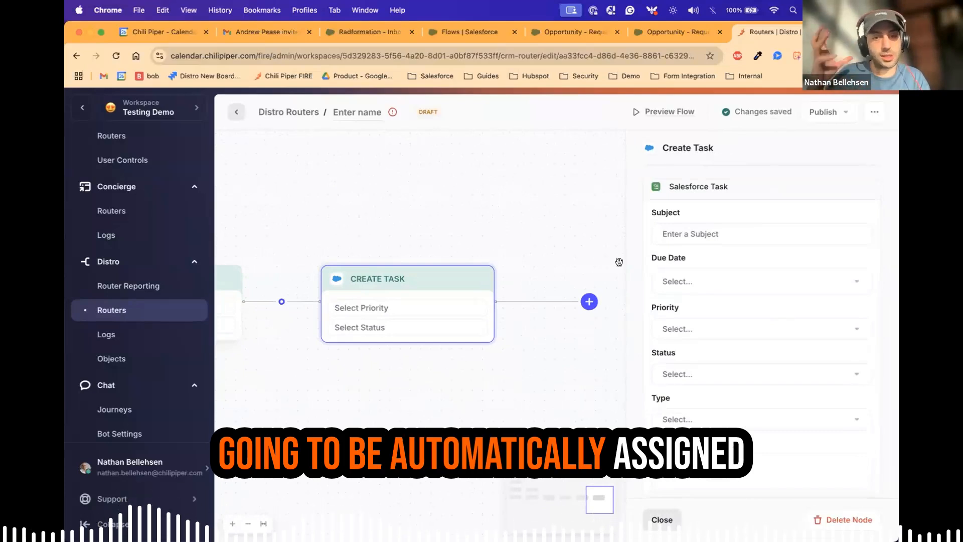
pyautogui.click(721, 324)
pyautogui.click(720, 357)
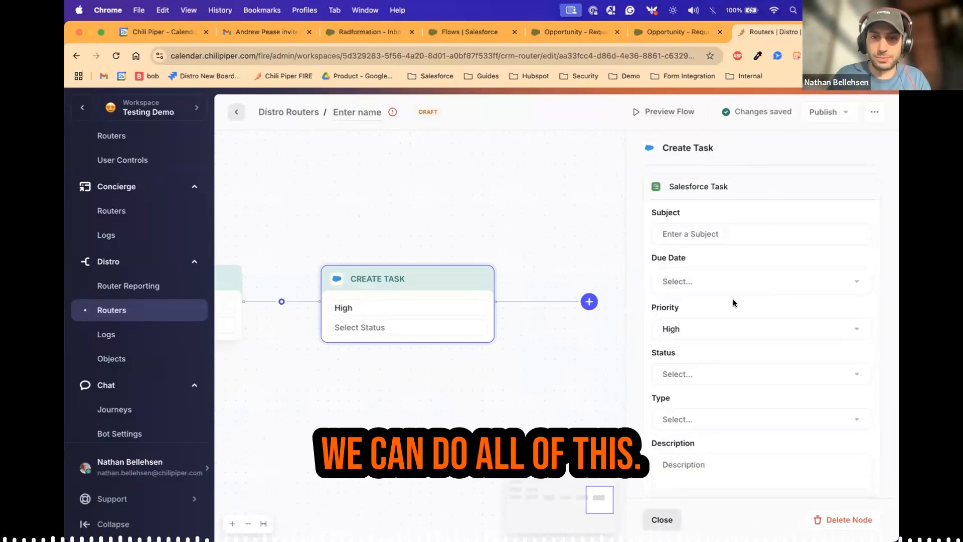
# - Add a Convert Lead node after Create Task and enable Create an Opportunity
pyautogui.click(587, 304)
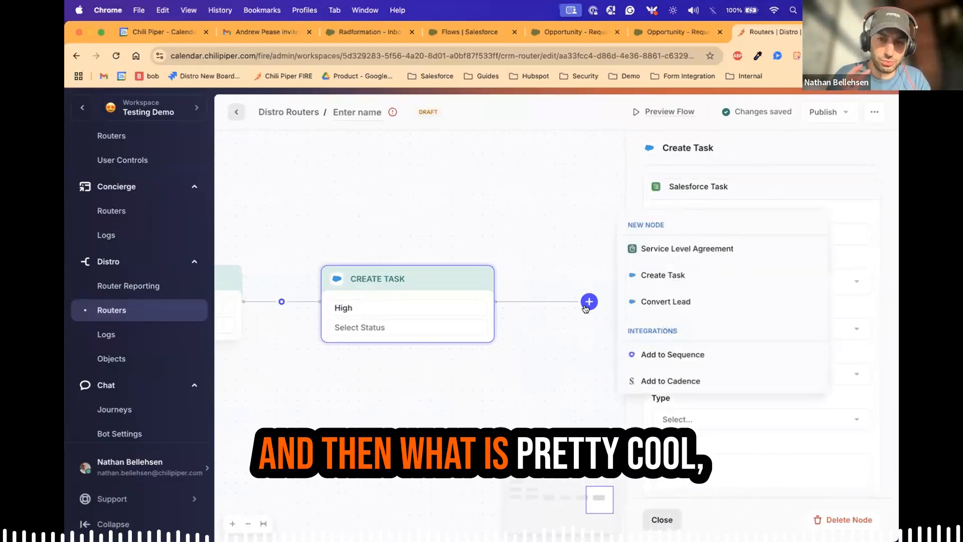
pyautogui.click(651, 303)
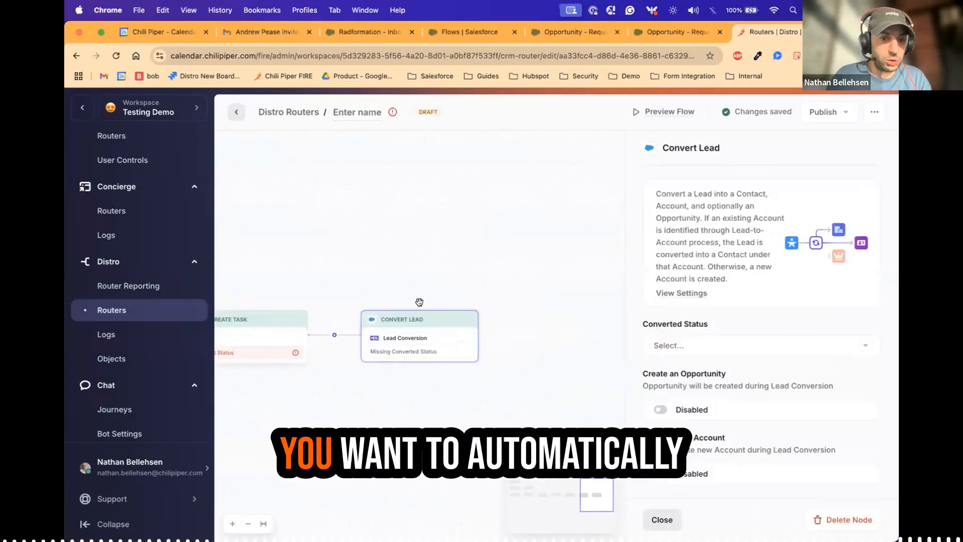
pyautogui.moveTo(419, 302); pyautogui.dragTo(419, 232)
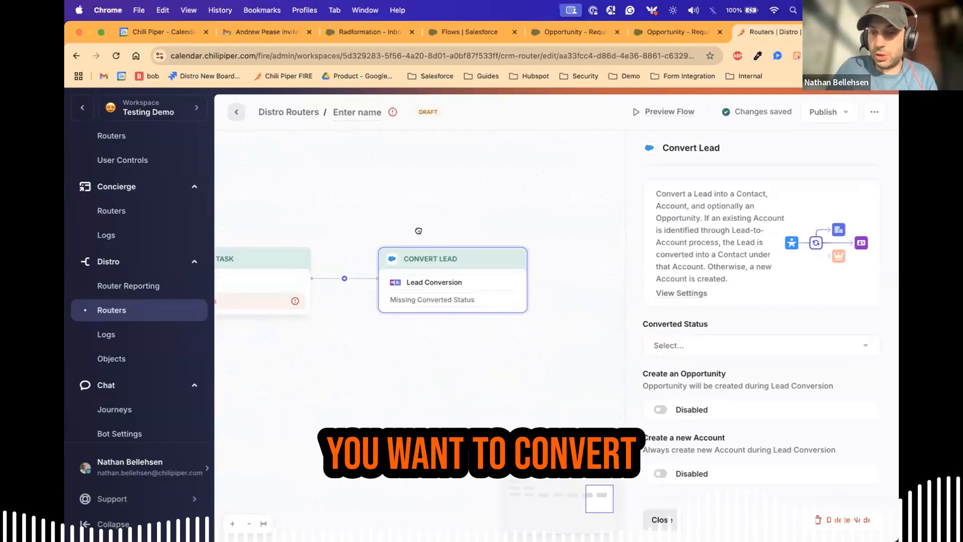
pyautogui.click(660, 410)
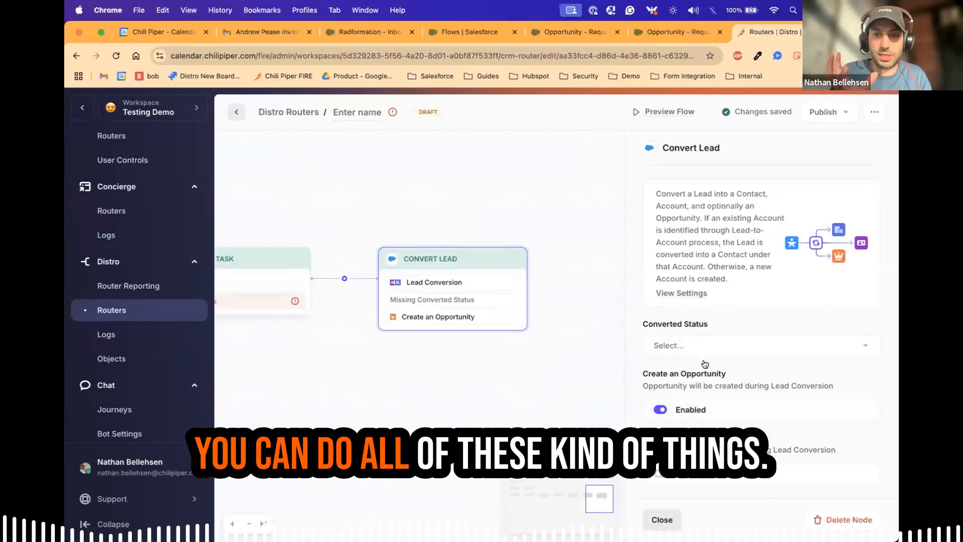
# - Add a Routing Rule on the Lead to Lead node's not-matched path and check which nodes can follow its matched branch
pyautogui.scroll(2, 347, 231)
pyautogui.hscroll(8, 293, 266)
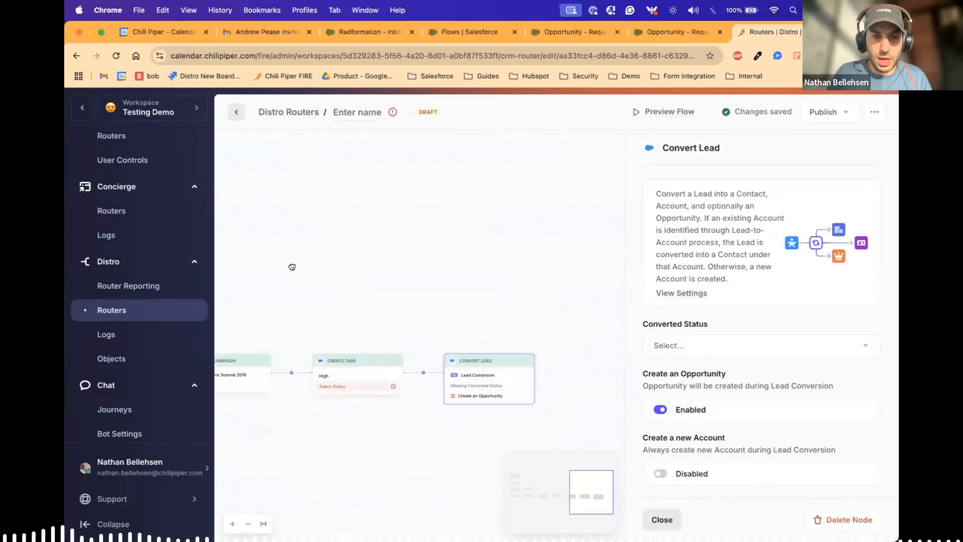
pyautogui.hscroll(-10, 482, 267)
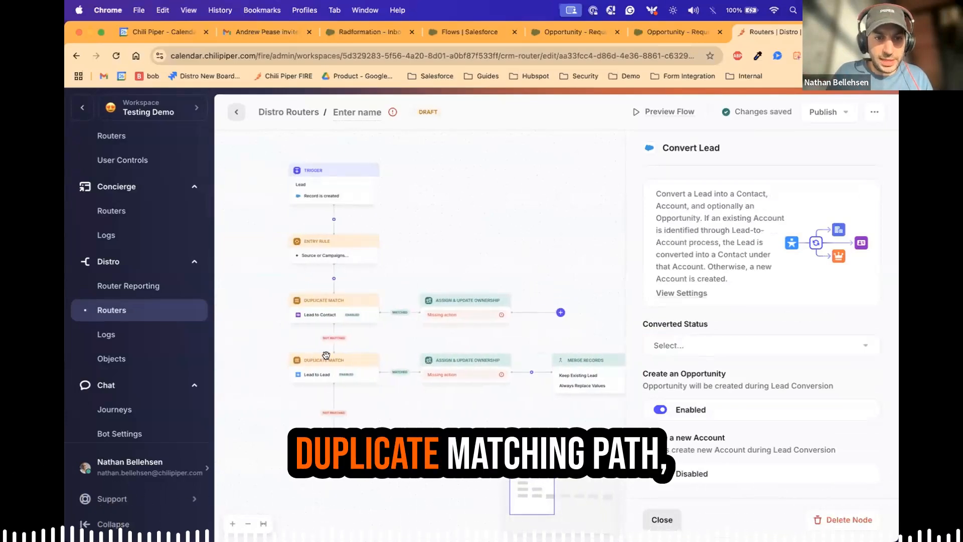
pyautogui.scroll(-1, 393, 321)
pyautogui.scroll(-4, 404, 291)
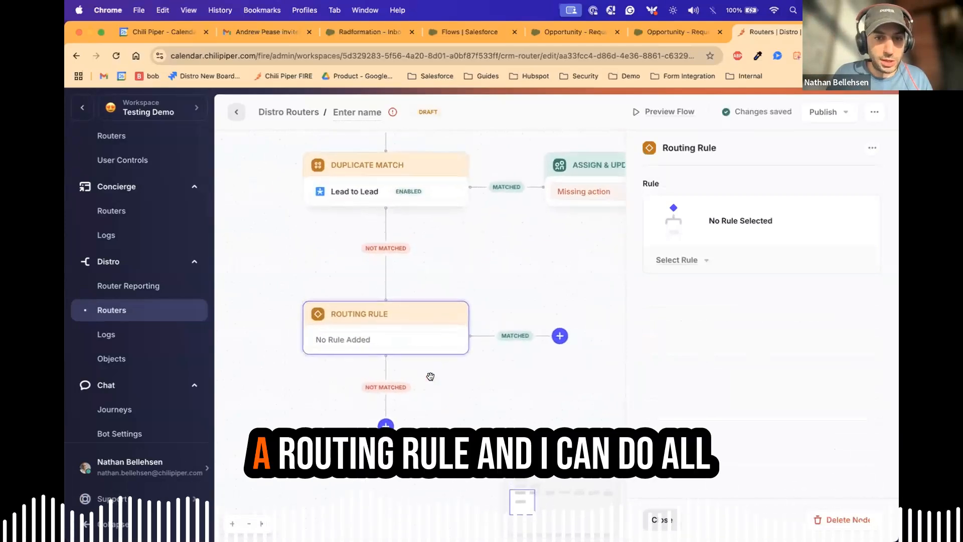
pyautogui.click(539, 342)
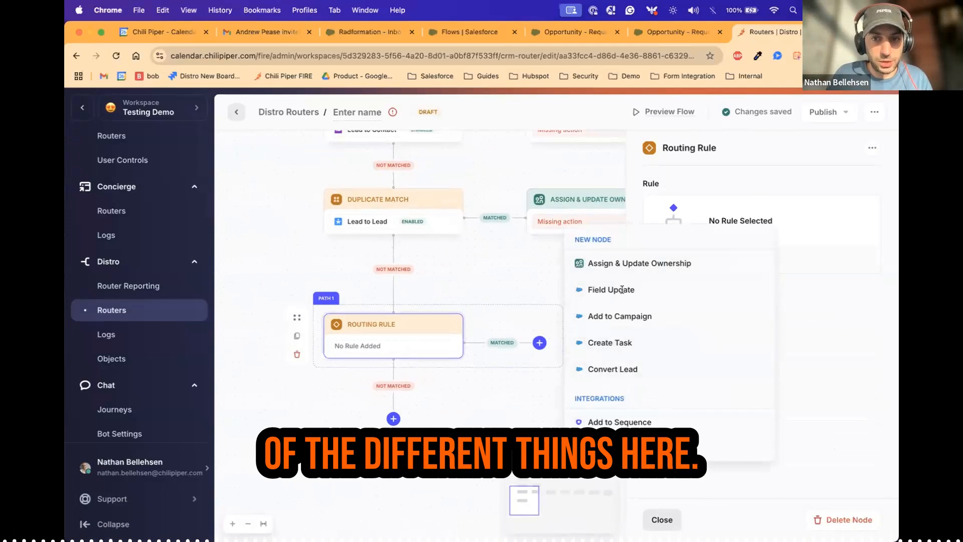
pyautogui.click(421, 337)
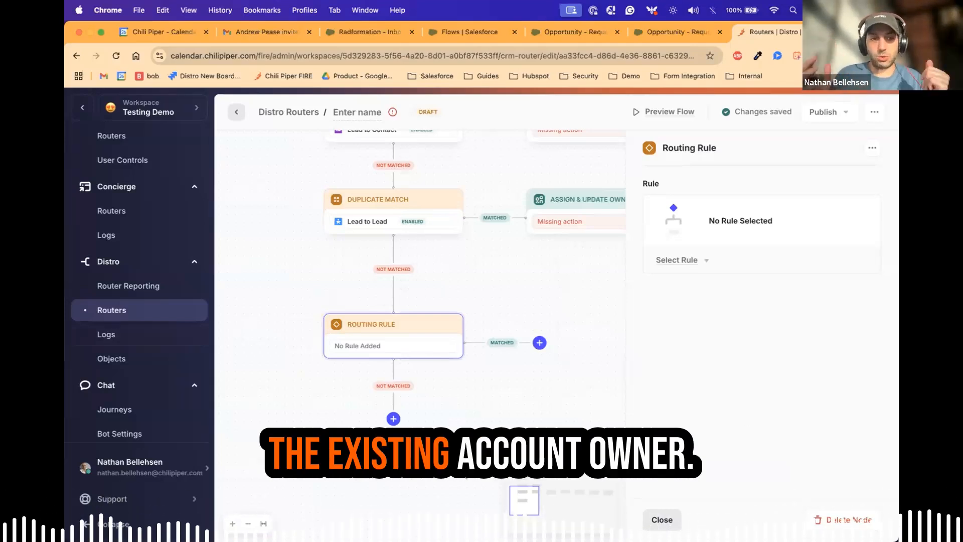
# - Open the workspace's Matching Hub and examine the Lead/Person to Account matching, including the default Chili Piper and Salesforce duplicate-rule sections
pyautogui.scroll(-5, 144, 319)
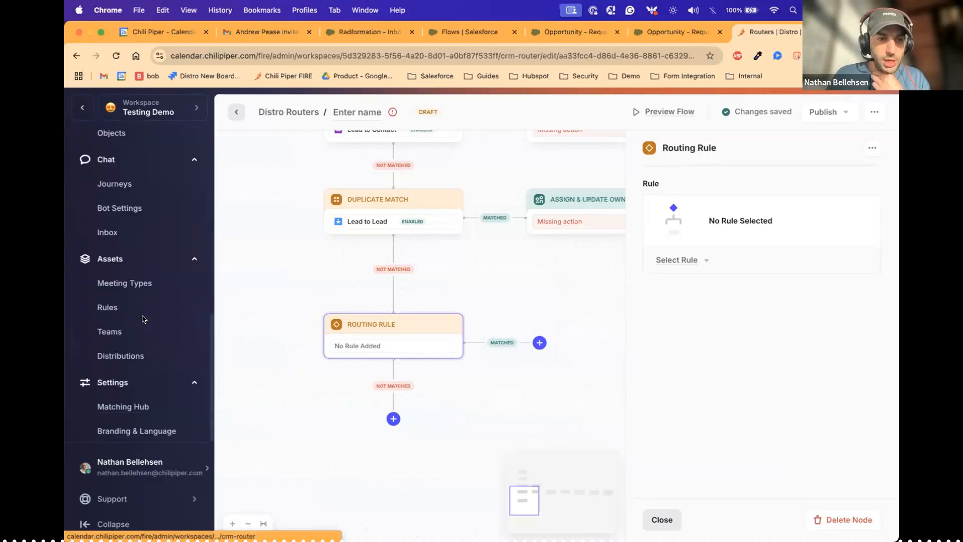
pyautogui.click(134, 408)
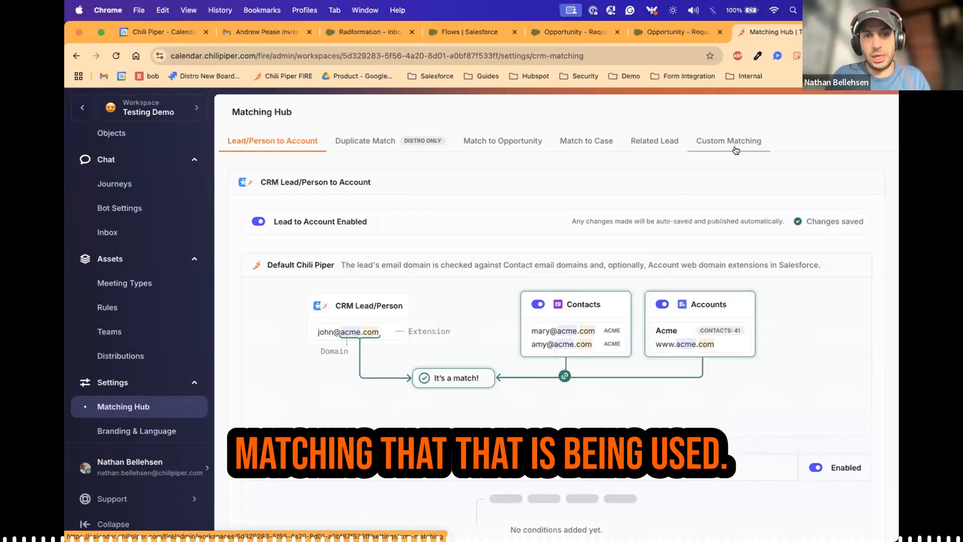
pyautogui.scroll(-5, 575, 213)
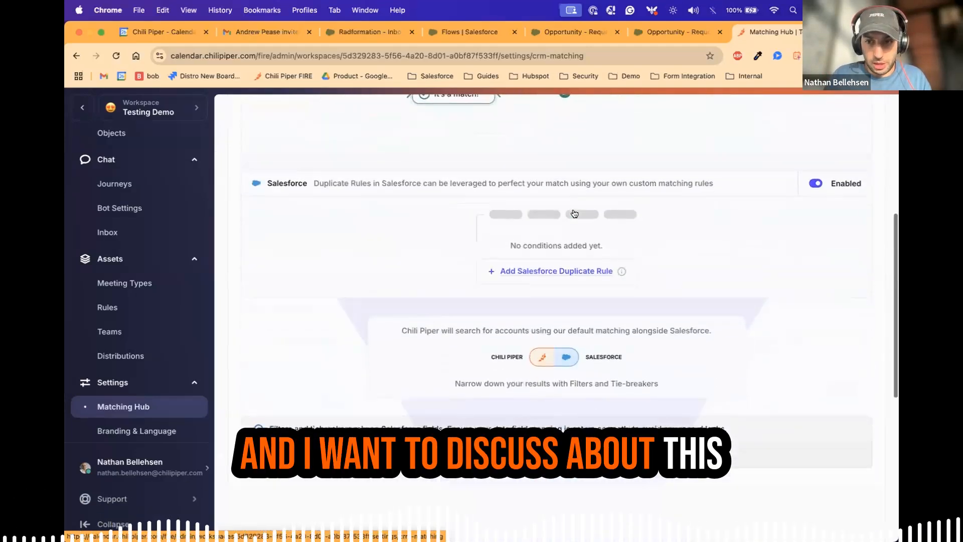
pyautogui.scroll(-5, 574, 213)
pyautogui.scroll(10, 574, 213)
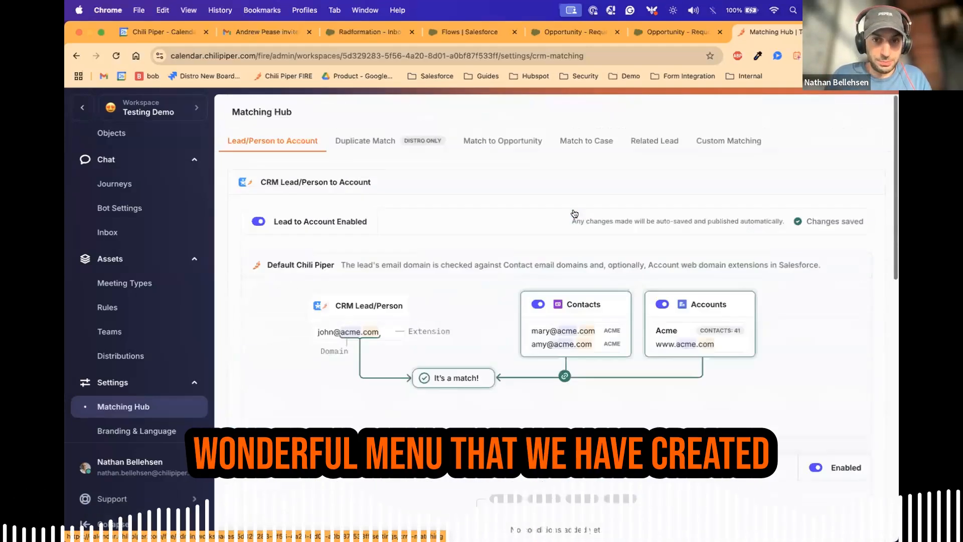
pyautogui.scroll(-1, 574, 213)
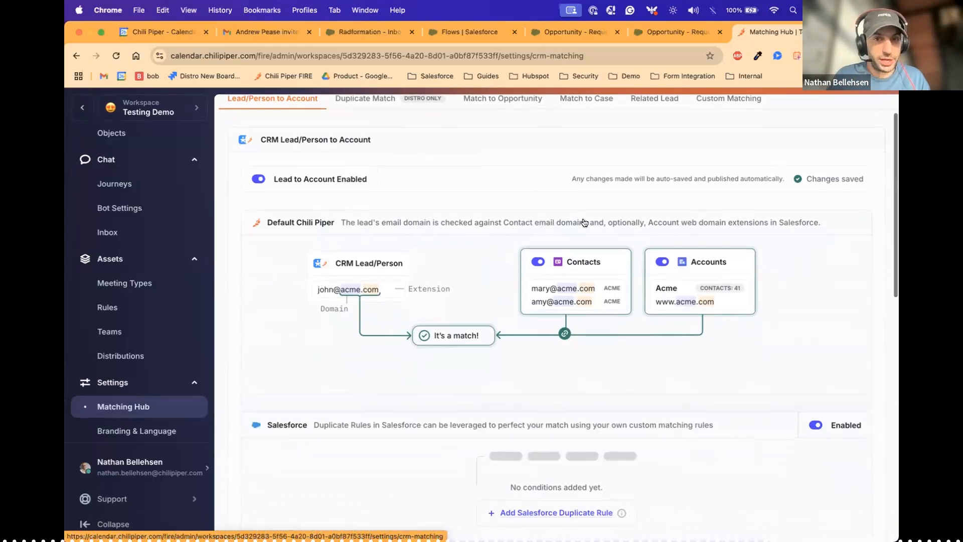
pyautogui.scroll(-1, 584, 223)
pyautogui.scroll(1, 554, 213)
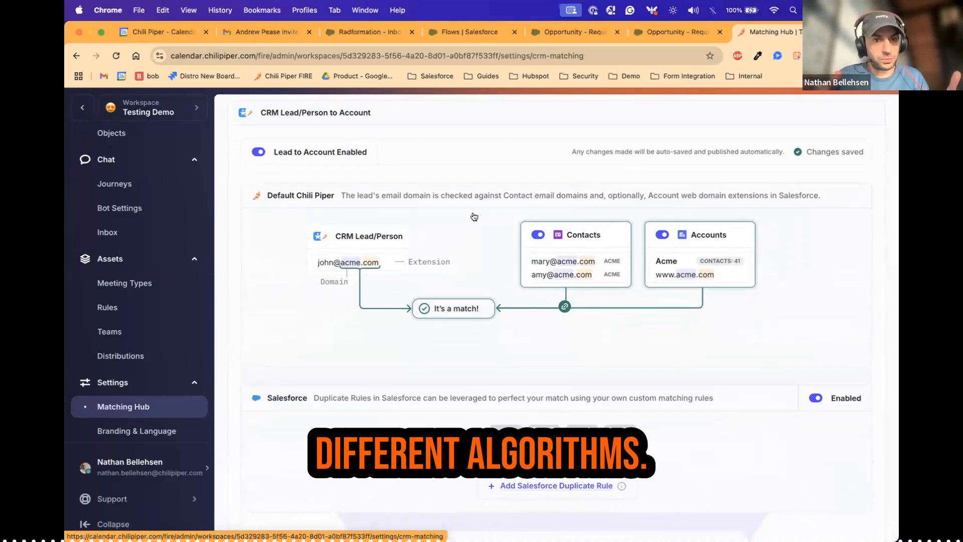
pyautogui.moveTo(267, 195); pyautogui.dragTo(340, 192)
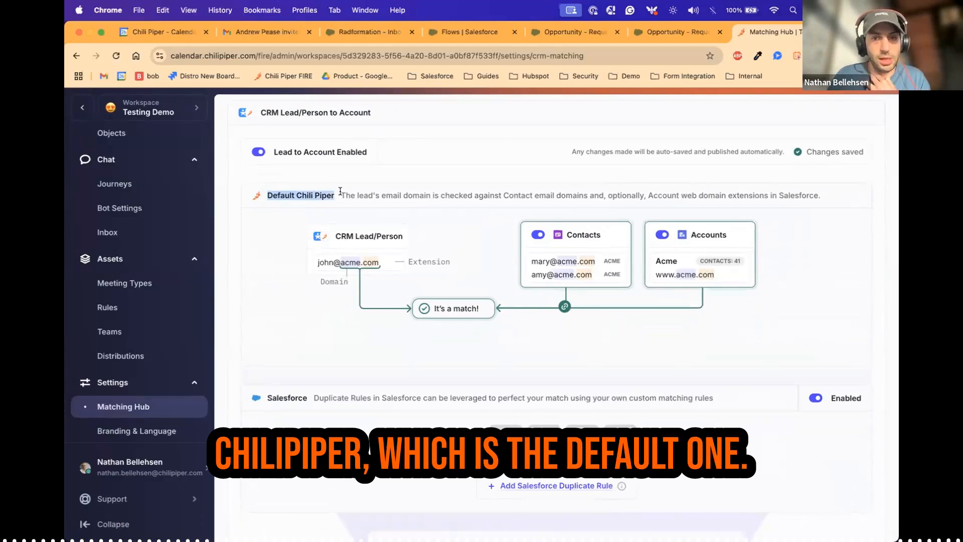
# - Switch the Accounts check off and back on in the default Chili Piper lead-to-account matching
pyautogui.scroll(-2, 340, 192)
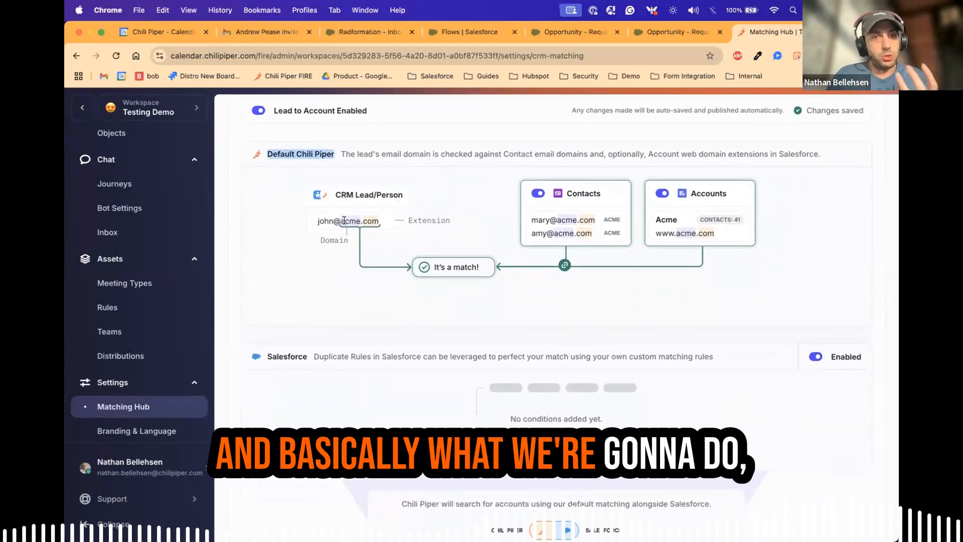
pyautogui.click(378, 224)
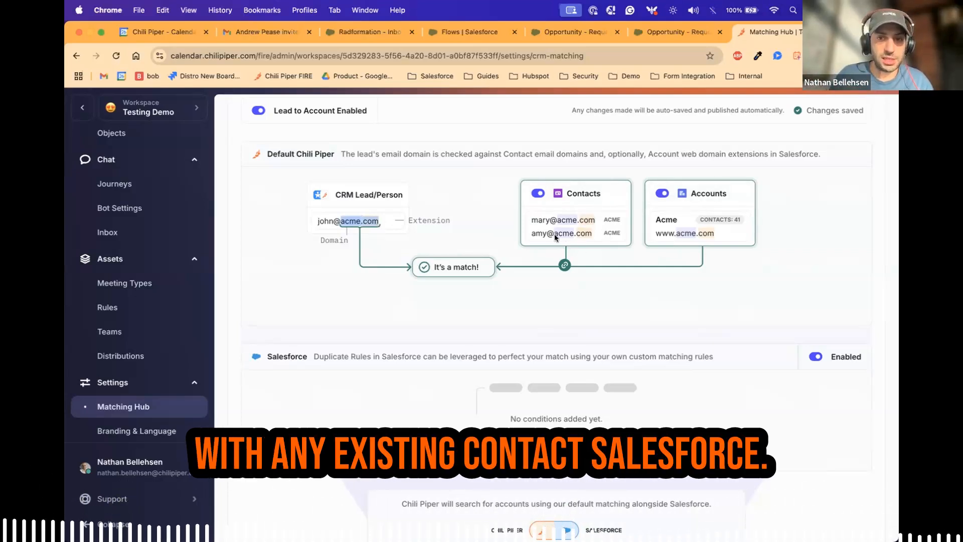
pyautogui.click(662, 193)
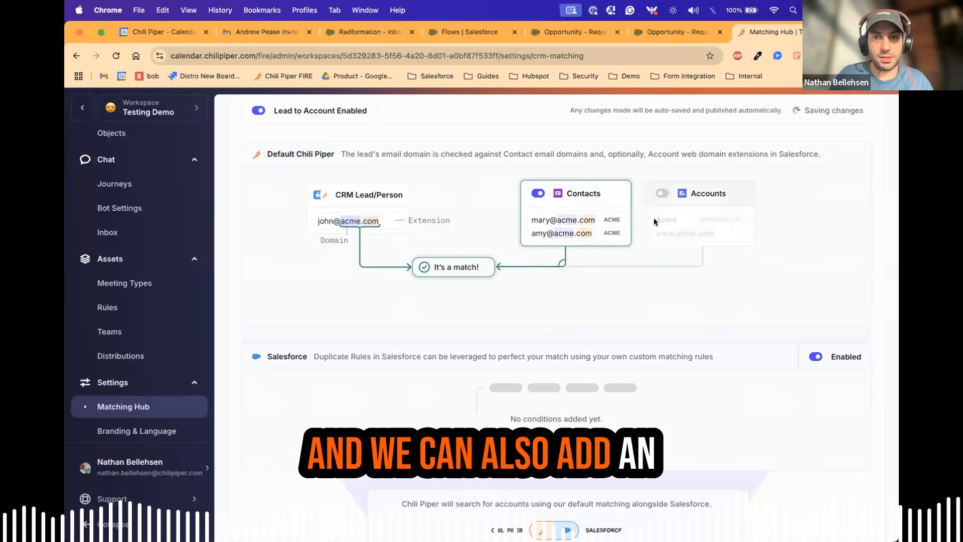
pyautogui.click(662, 193)
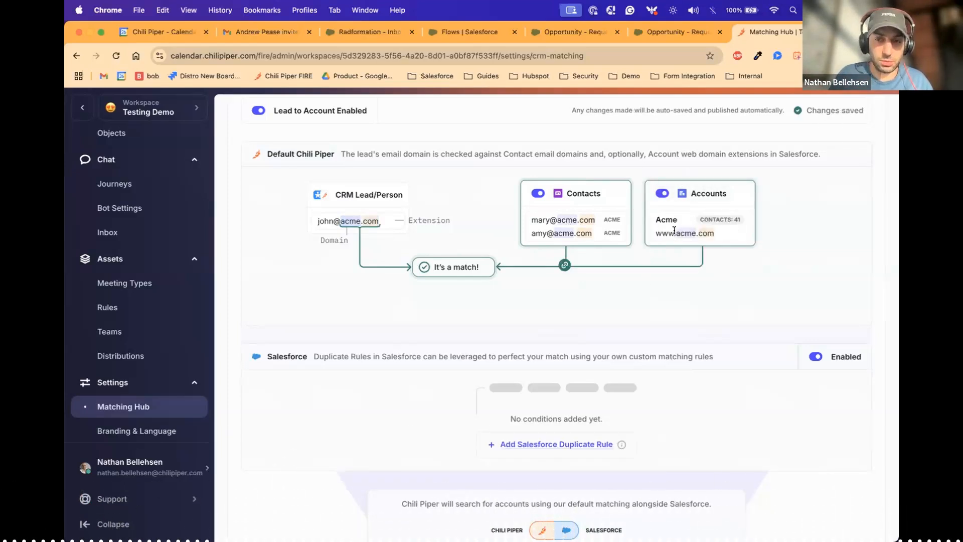
pyautogui.moveTo(675, 232); pyautogui.dragTo(713, 234)
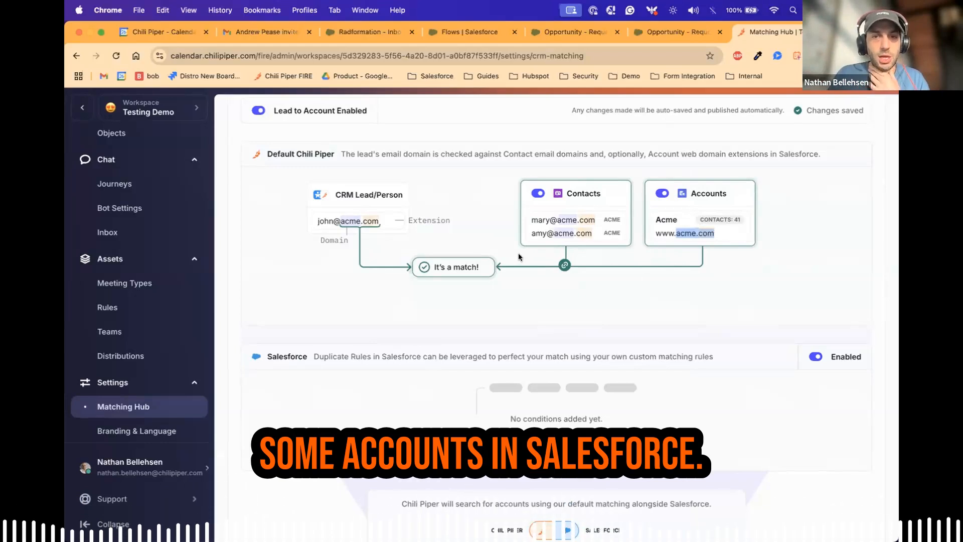
# - Examine how the default Chili Piper email-domain matching and the Salesforce duplicate rules work together to find accounts
pyautogui.scroll(-3, 519, 252)
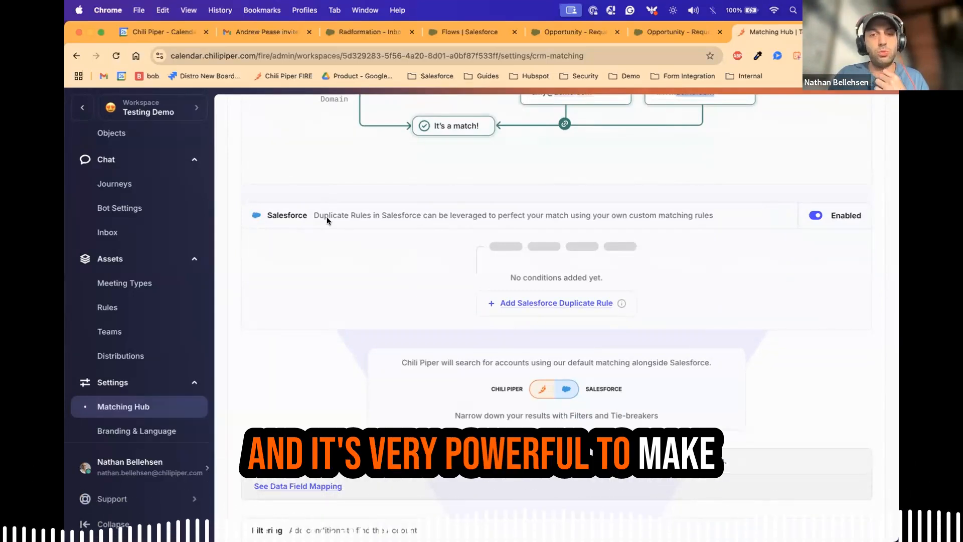
pyautogui.scroll(1, 326, 216)
pyautogui.scroll(-2, 381, 281)
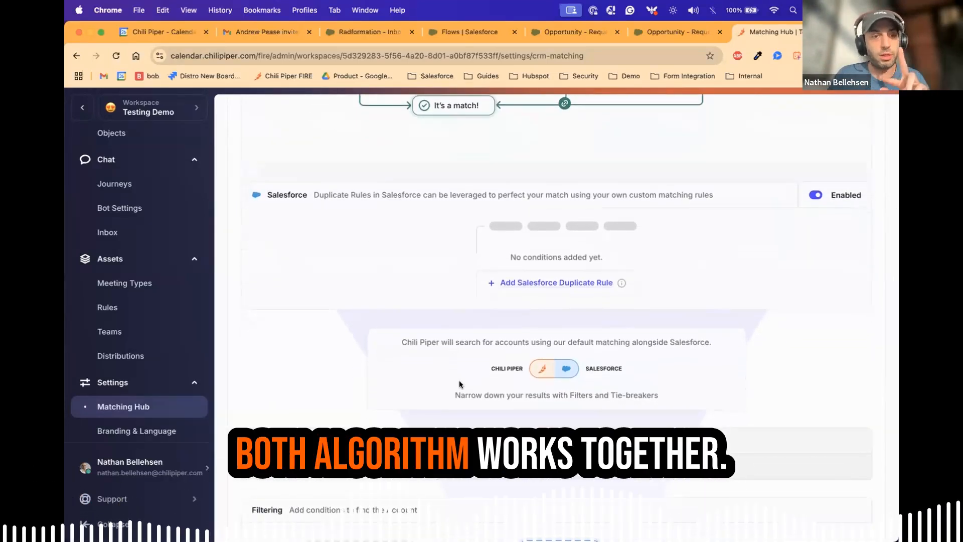
pyautogui.scroll(9, 456, 323)
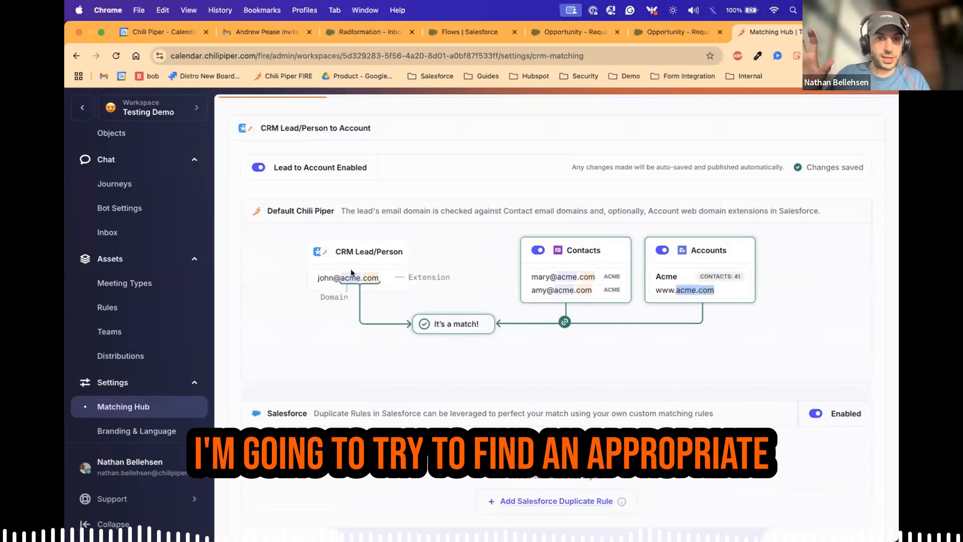
pyautogui.scroll(-5, 385, 271)
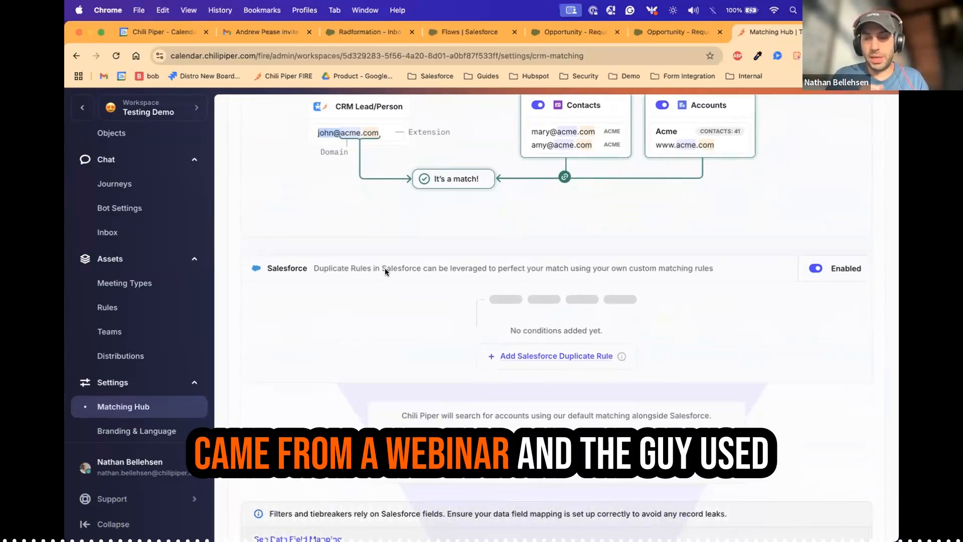
pyautogui.scroll(-1, 385, 270)
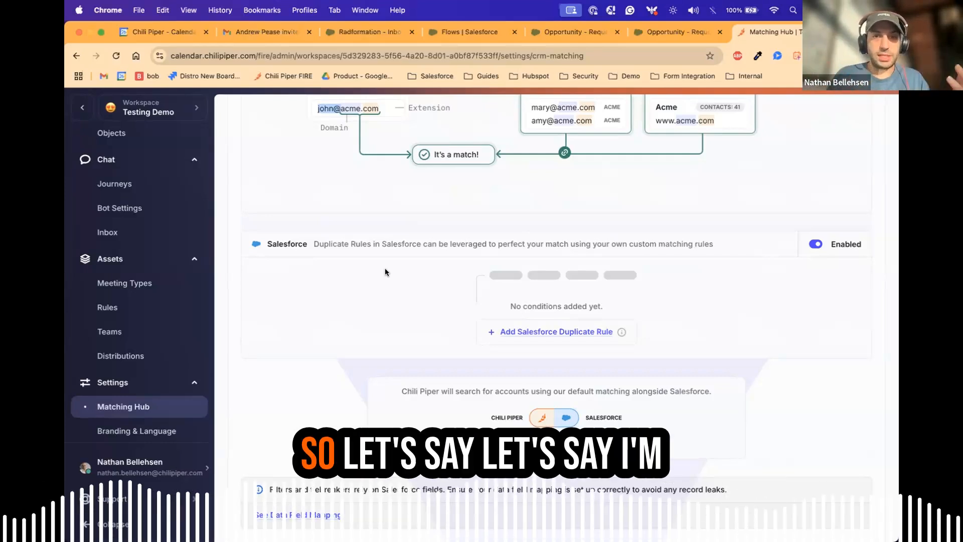
pyautogui.scroll(5, 384, 272)
pyautogui.scroll(-1, 385, 271)
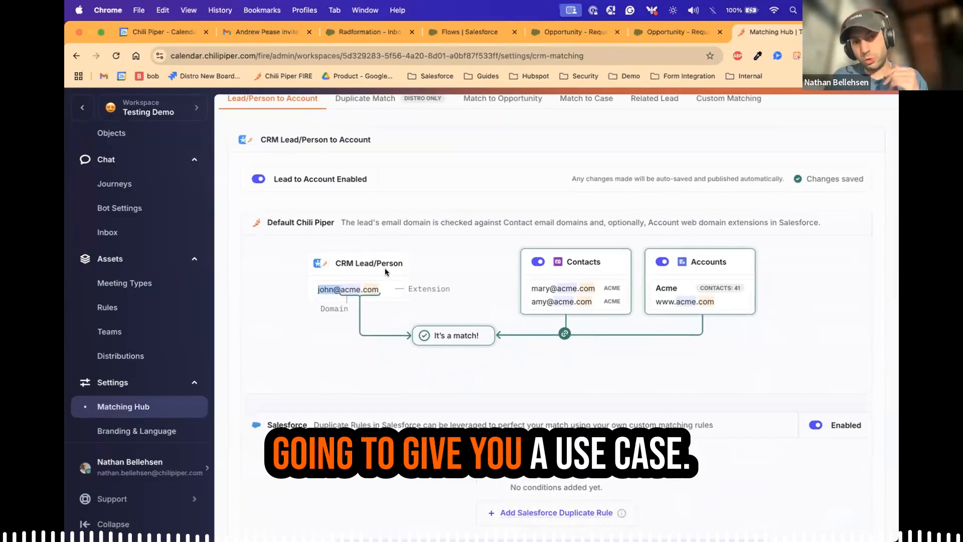
pyautogui.moveTo(316, 291); pyautogui.dragTo(371, 288)
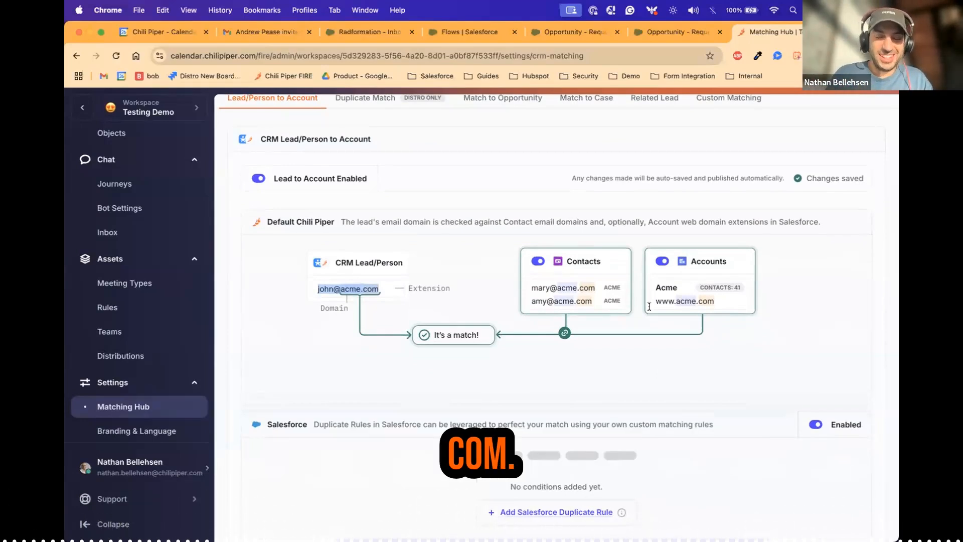
pyautogui.scroll(-1, 649, 306)
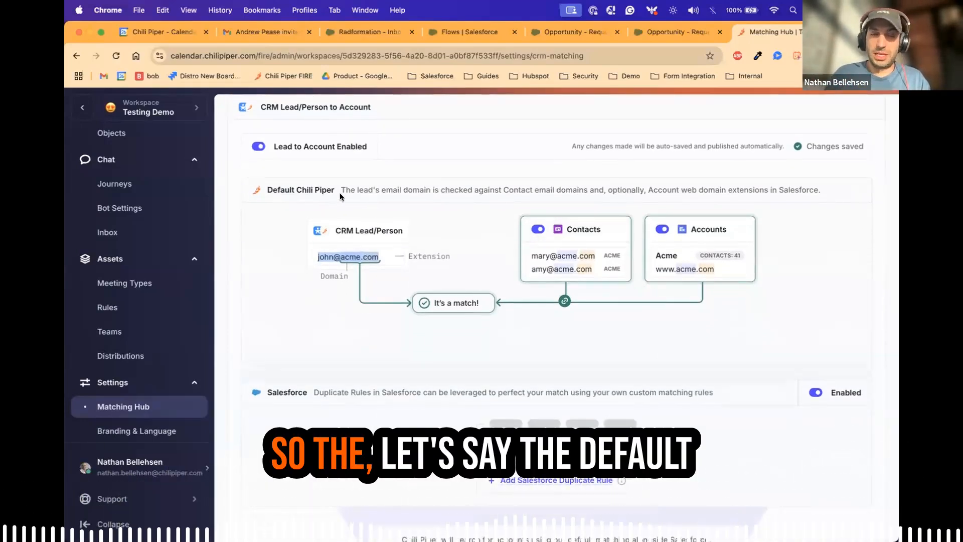
pyautogui.tripleClick(310, 190)
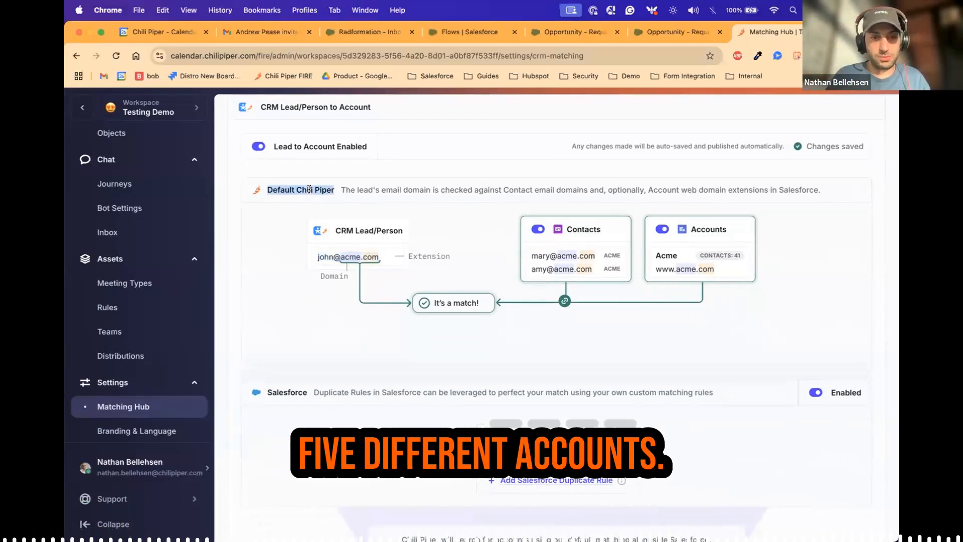
pyautogui.scroll(-3, 296, 251)
pyautogui.doubleClick(278, 291)
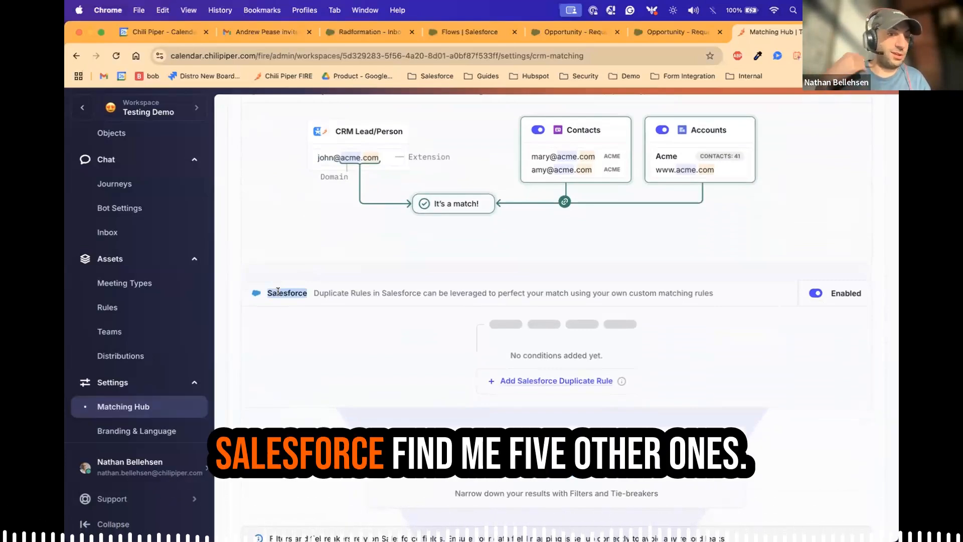
# - Examine the funnel that narrows the matched accounts, from combined search through the Filtering conditions to the Tiebreakers
pyautogui.scroll(-4, 278, 291)
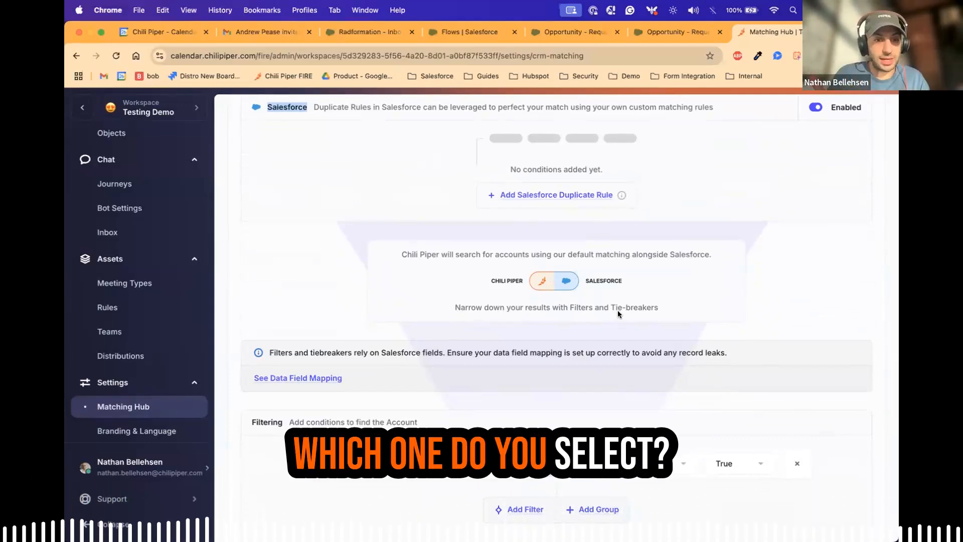
pyautogui.scroll(-5, 617, 310)
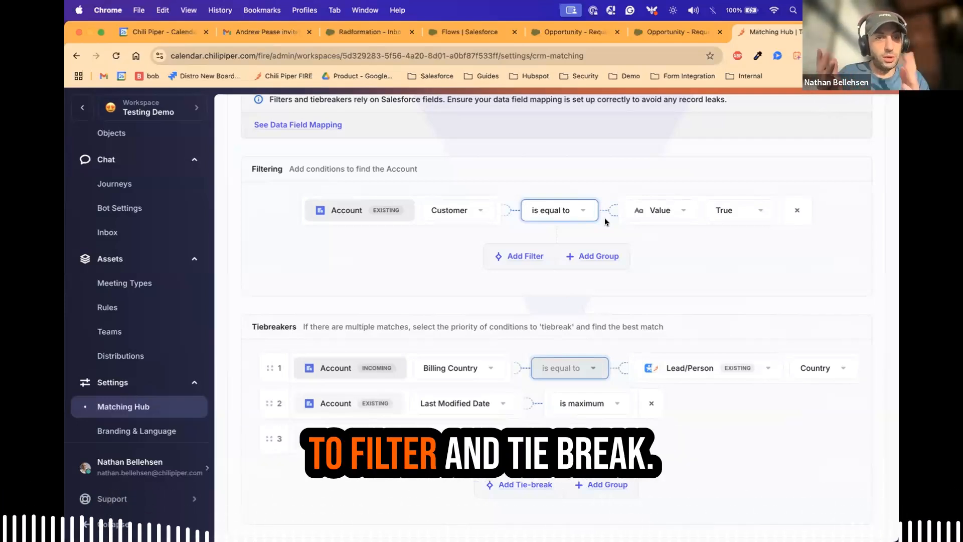
pyautogui.scroll(8, 605, 221)
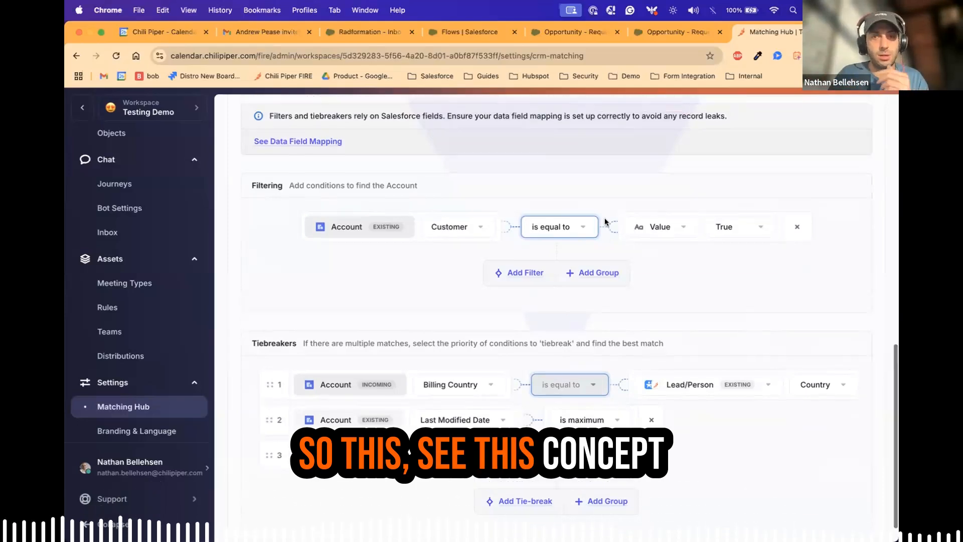
pyautogui.scroll(-3, 605, 221)
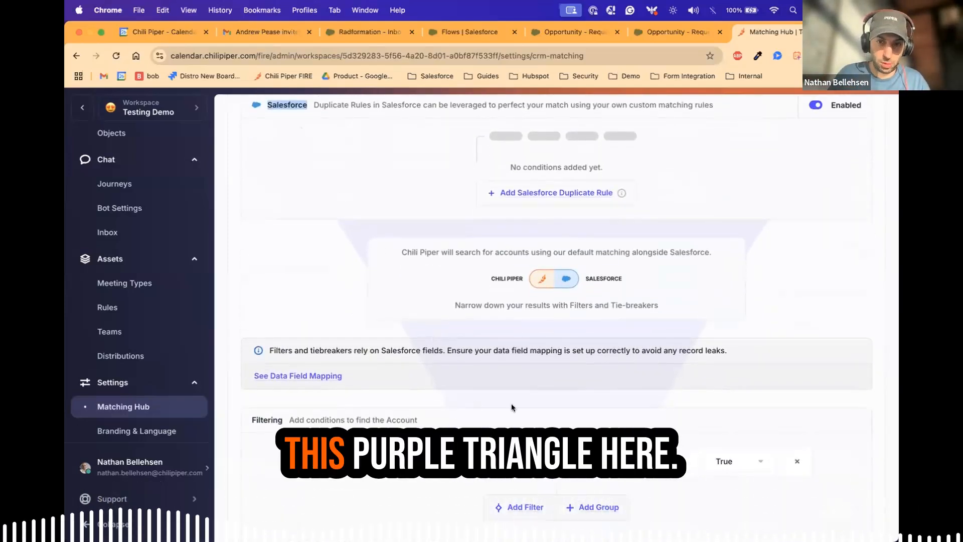
pyautogui.scroll(-4, 772, 254)
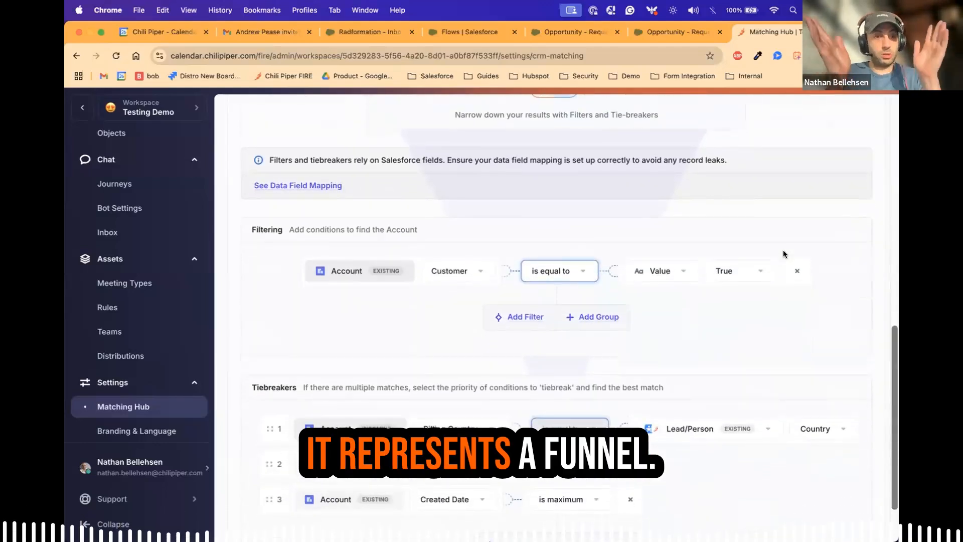
pyautogui.scroll(4, 785, 254)
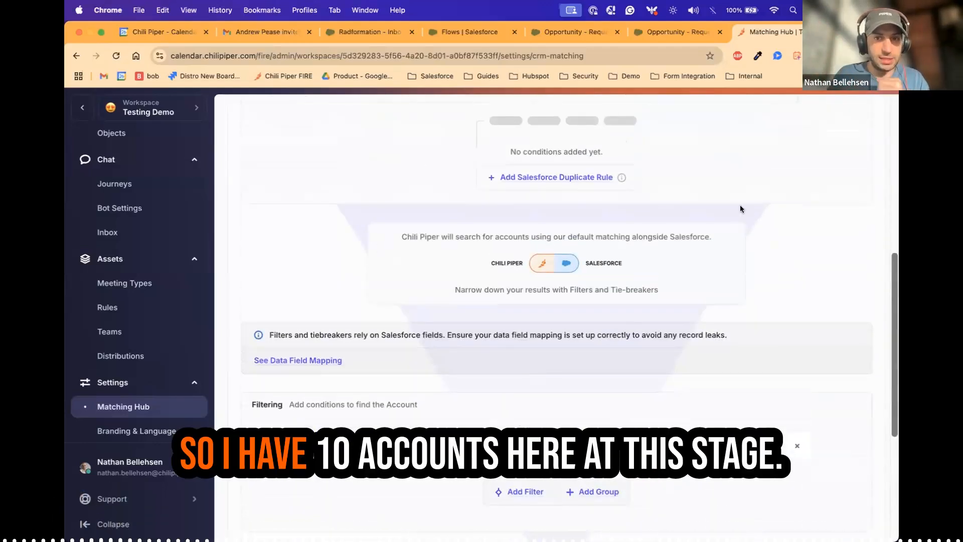
pyautogui.scroll(-4, 701, 205)
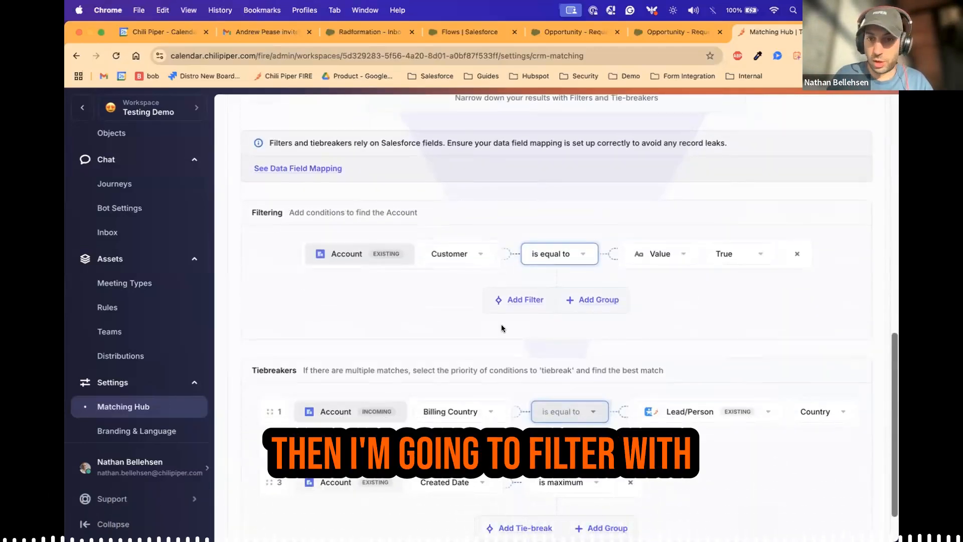
pyautogui.scroll(-2, 474, 245)
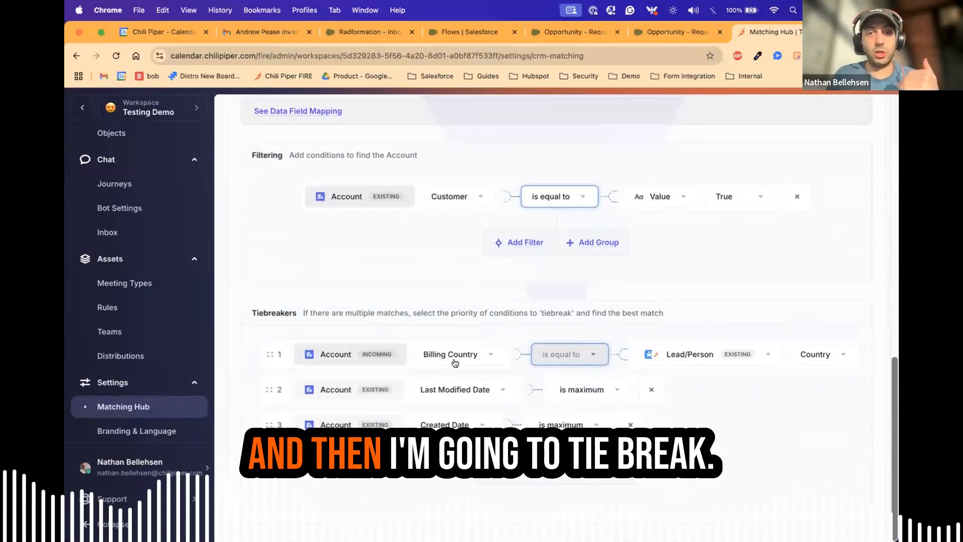
pyautogui.scroll(1, 425, 331)
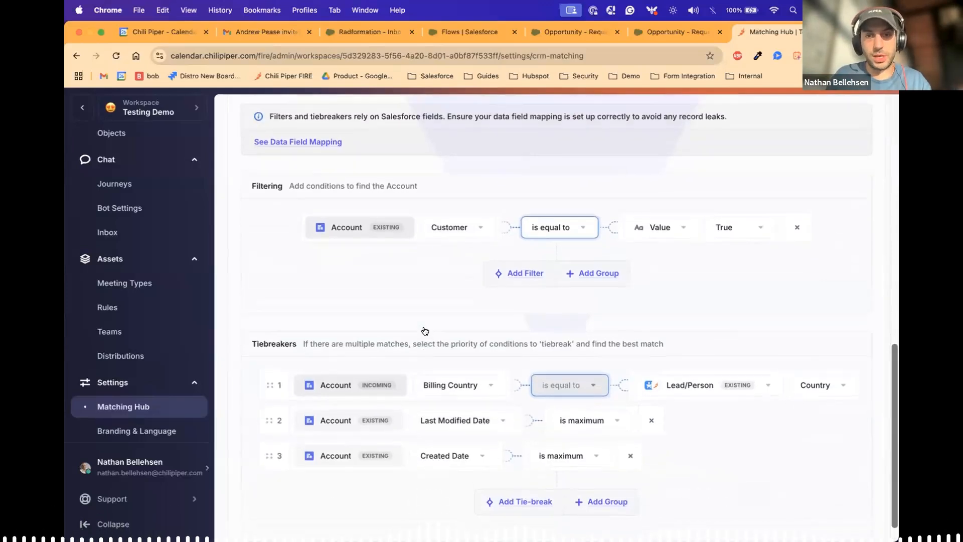
# - Add a blank account filter condition and remove the existing Customer condition
pyautogui.click(511, 274)
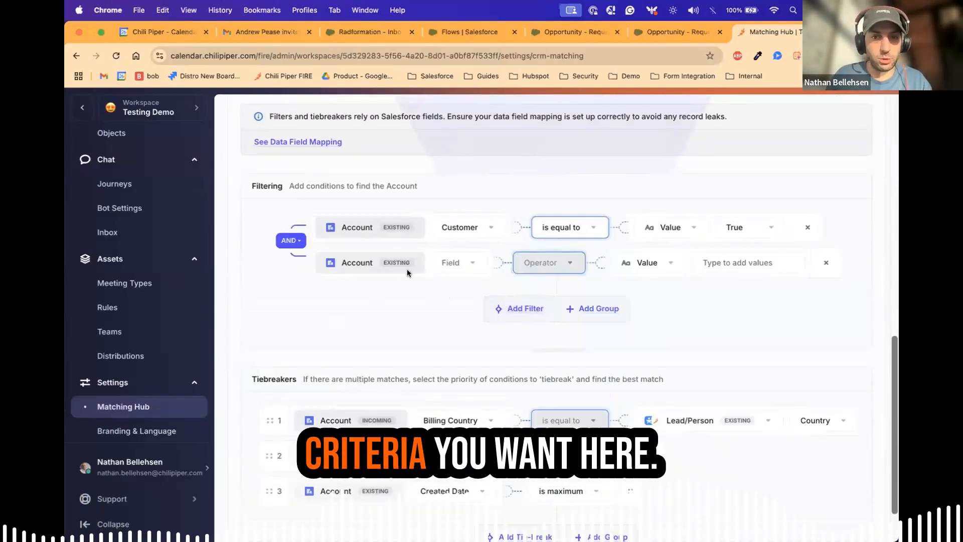
pyautogui.click(807, 227)
pyautogui.scroll(-1, 371, 196)
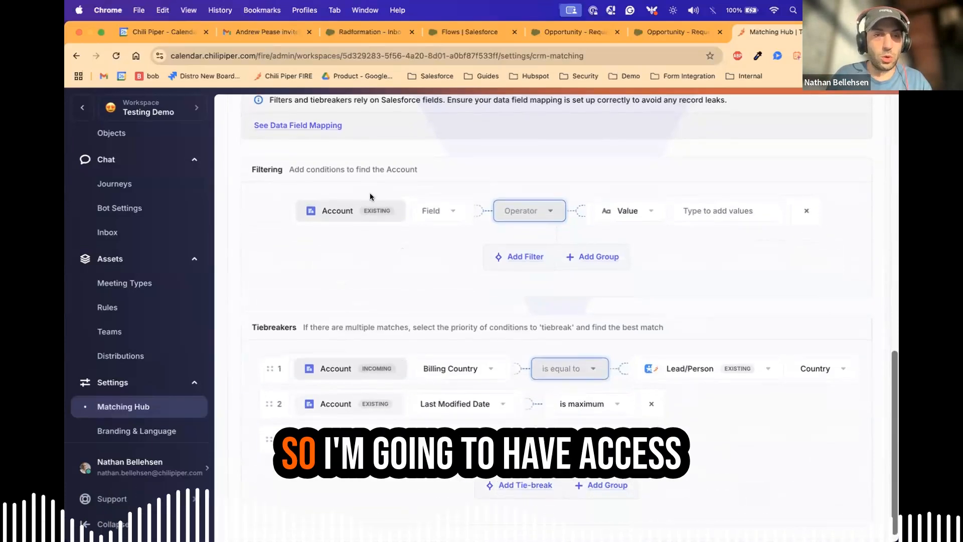
# - Set the account filter condition to Customer is equal to True
pyautogui.click(443, 207)
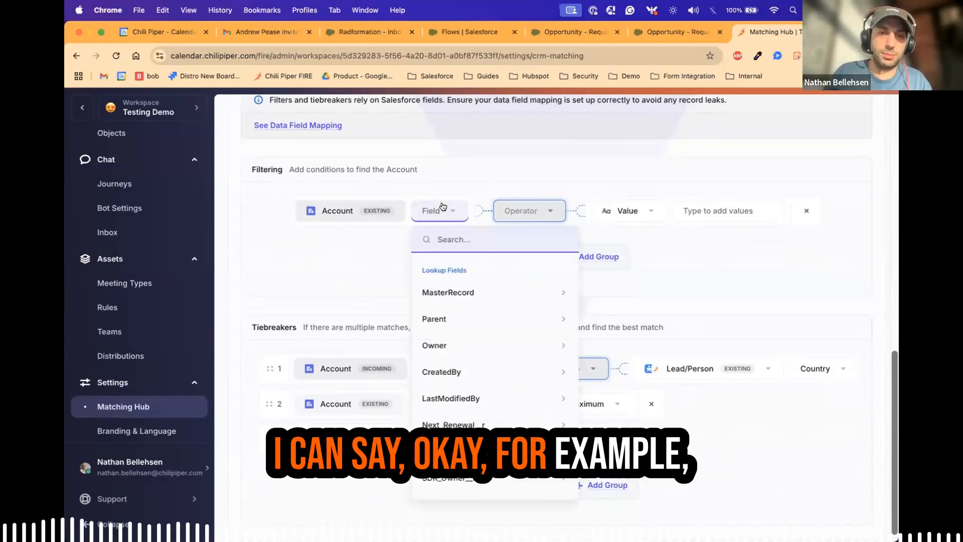
pyautogui.write('customer')
pyautogui.click(465, 266)
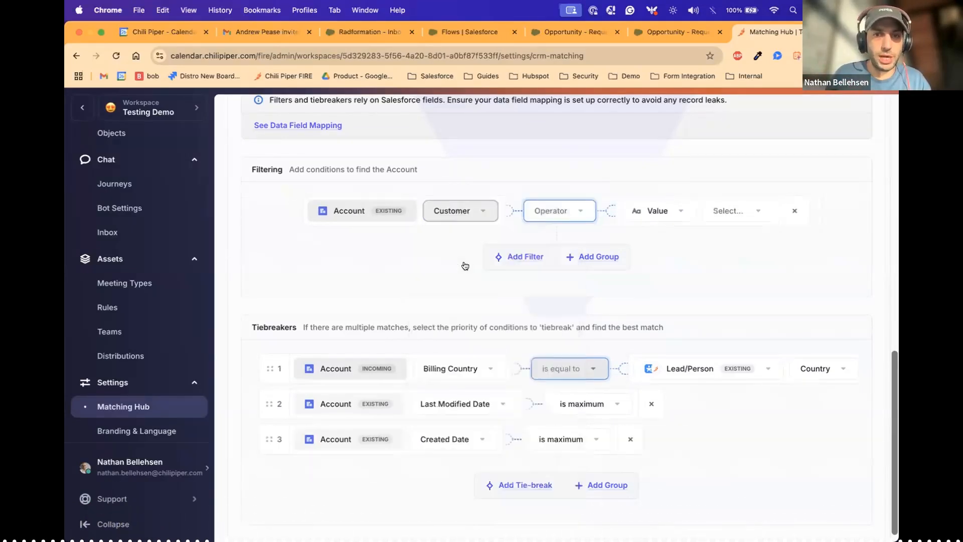
pyautogui.click(561, 211)
pyautogui.click(554, 241)
pyautogui.click(733, 215)
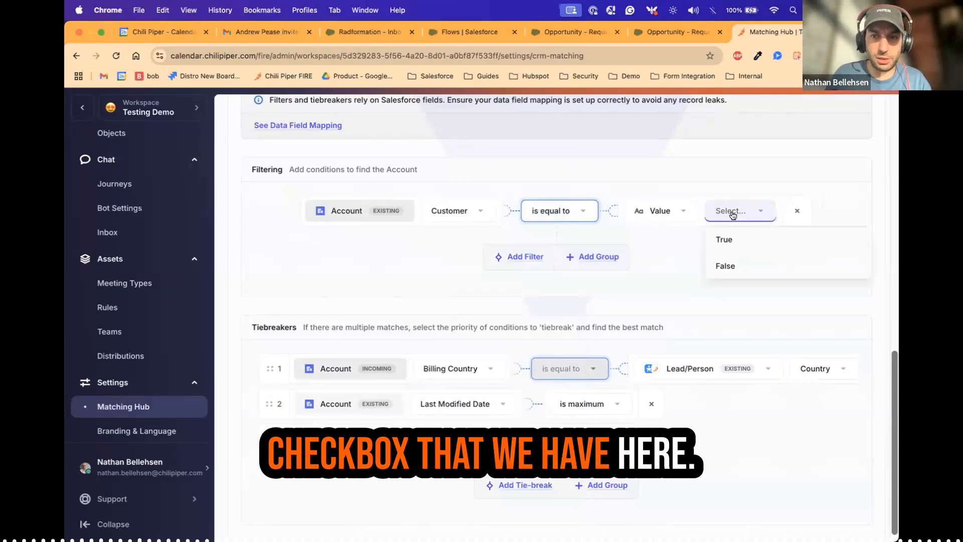
pyautogui.click(732, 241)
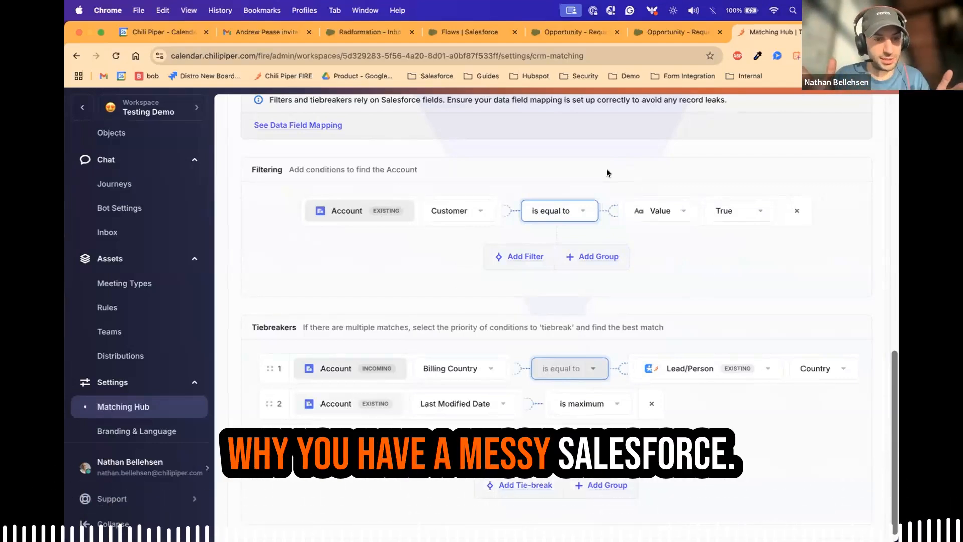
# - Reorder the tiebreakers to put Last Modified Date first, Created Date second and Billing Country third
pyautogui.scroll(-1, 606, 169)
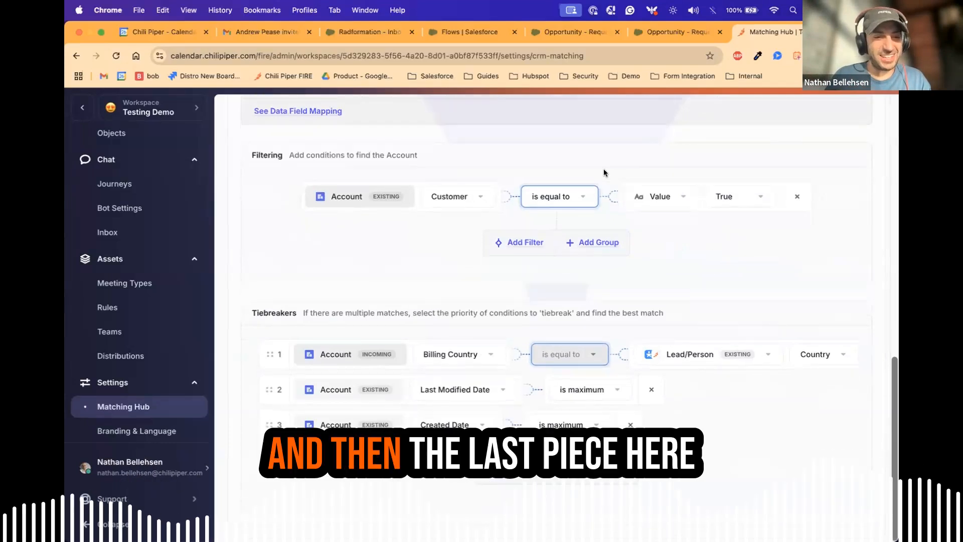
pyautogui.doubleClick(264, 313)
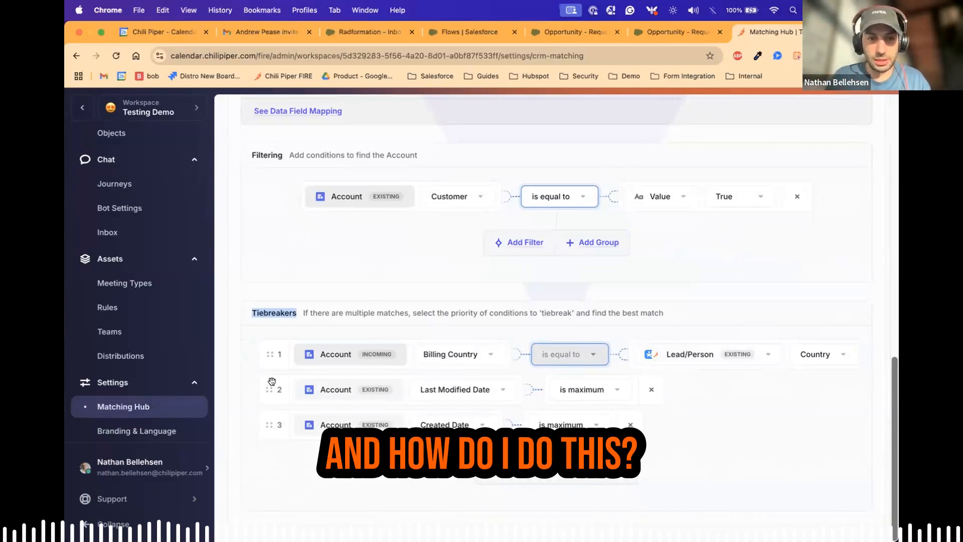
pyautogui.moveTo(274, 425); pyautogui.dragTo(271, 354)
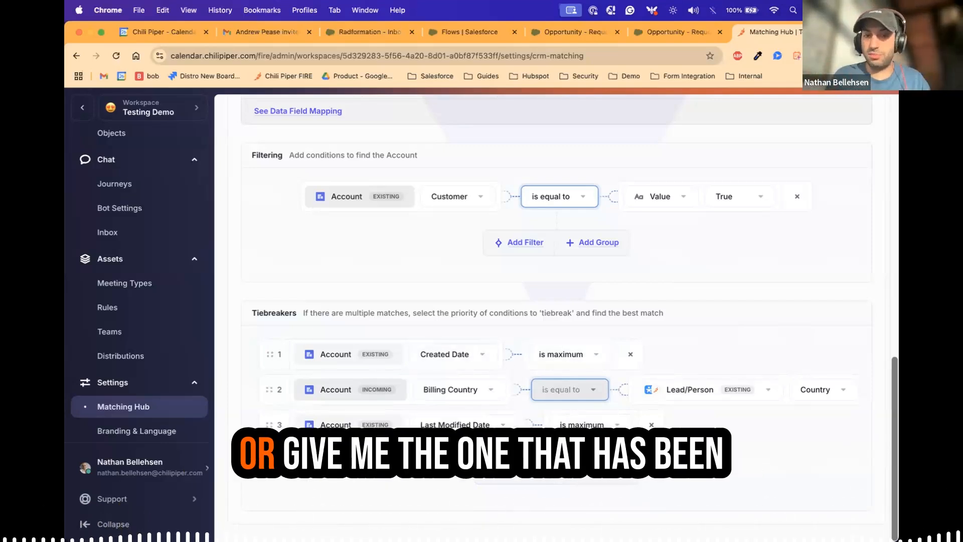
pyautogui.moveTo(269, 425); pyautogui.dragTo(270, 353)
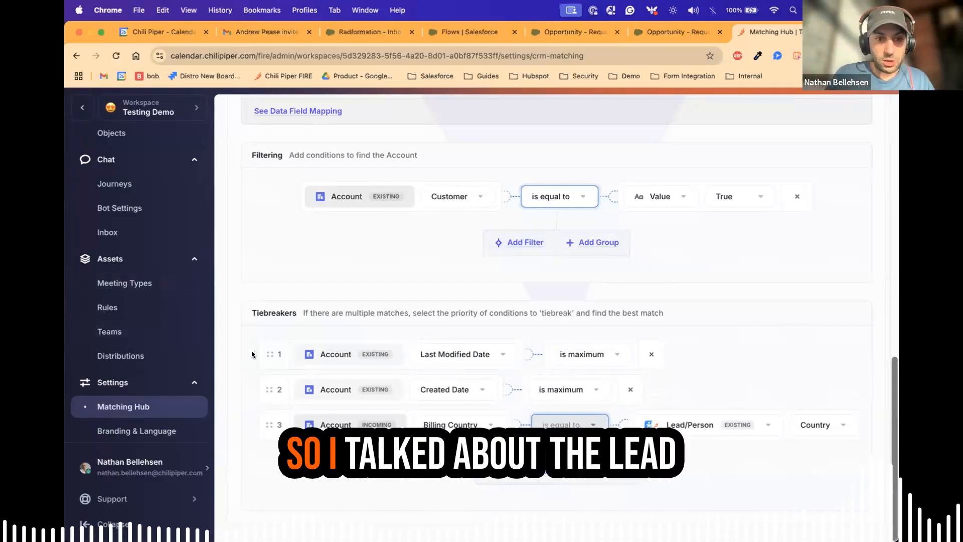
pyautogui.scroll(15, 284, 387)
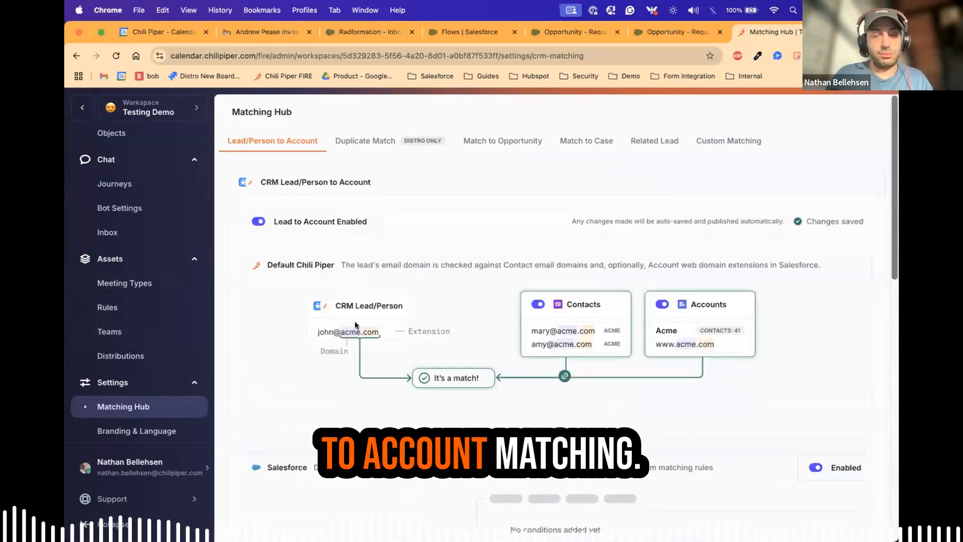
# - Review the filtering conditions and tiebreakers of the Lead to Opportunity matching
pyautogui.click(497, 145)
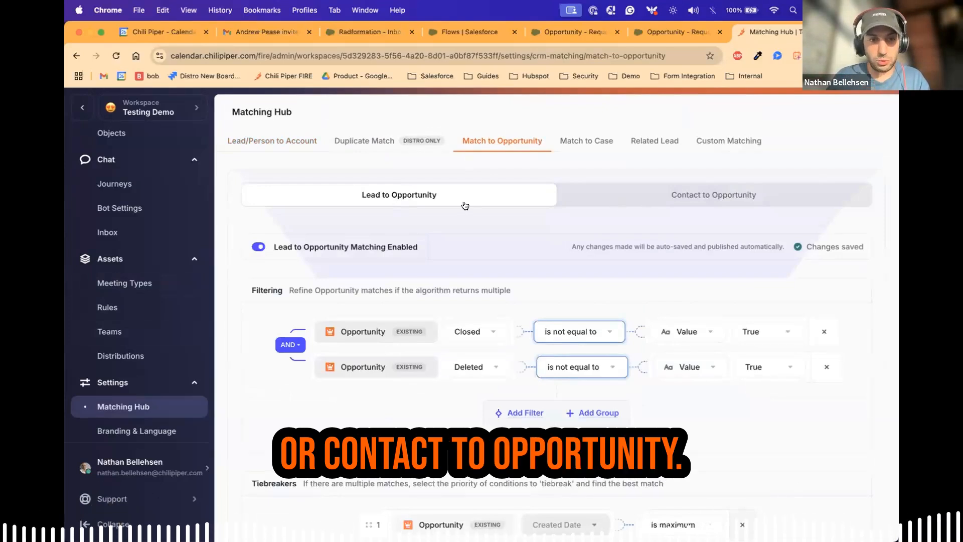
pyautogui.scroll(-1, 462, 205)
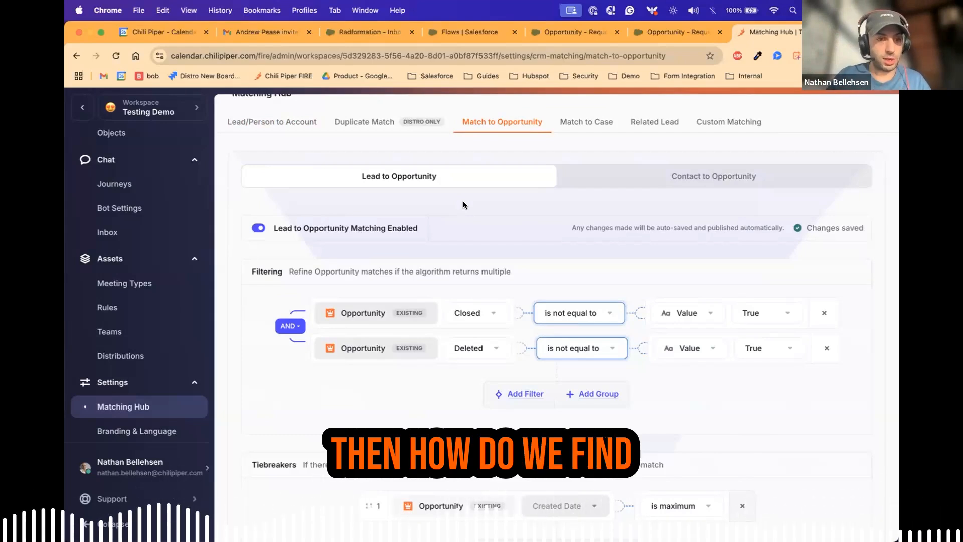
pyautogui.scroll(-3, 463, 203)
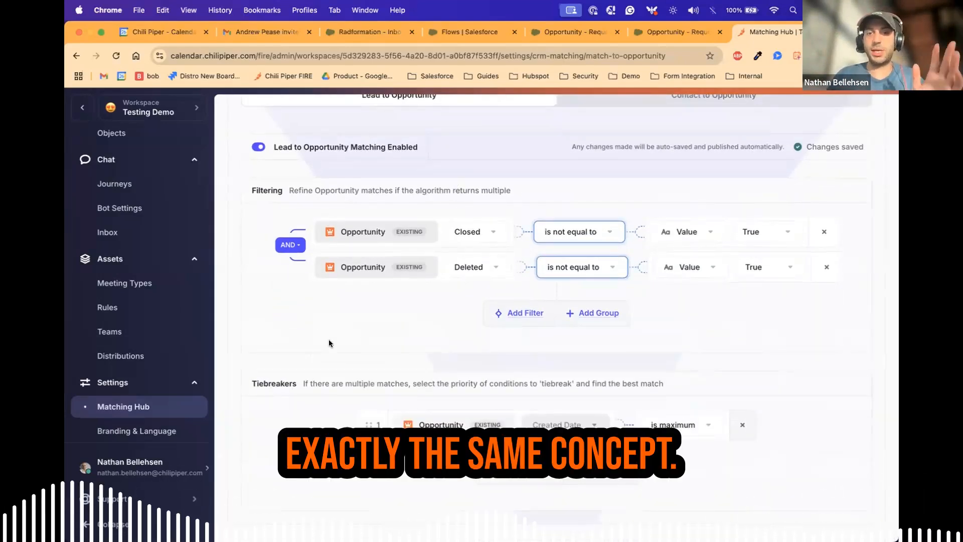
pyautogui.scroll(4, 329, 343)
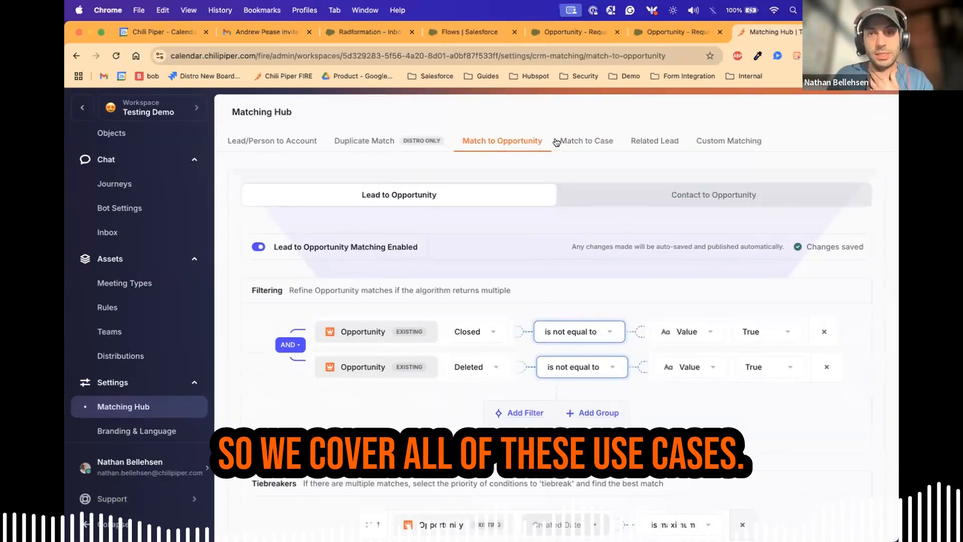
# - Review the filtering conditions and tiebreakers of the Lead to Case matching
pyautogui.click(580, 143)
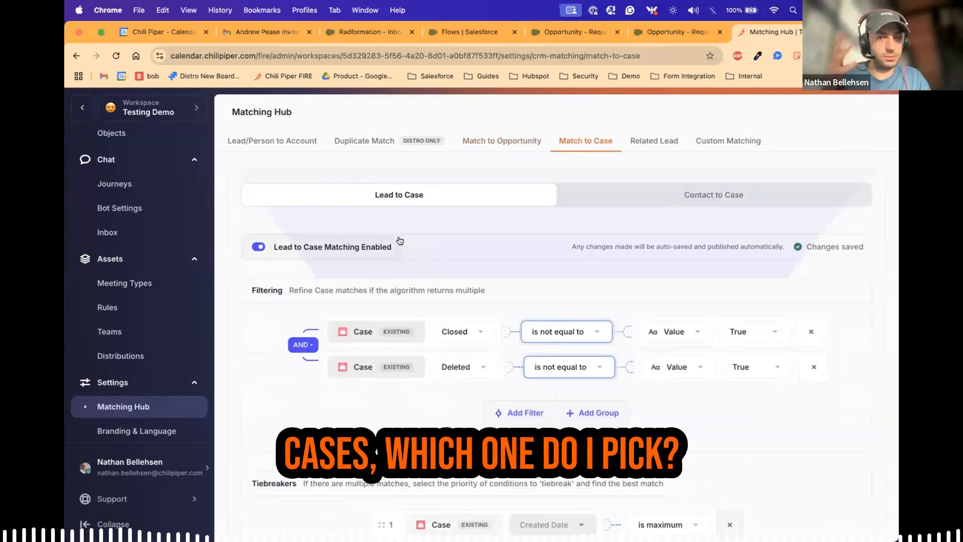
pyautogui.scroll(-3, 463, 395)
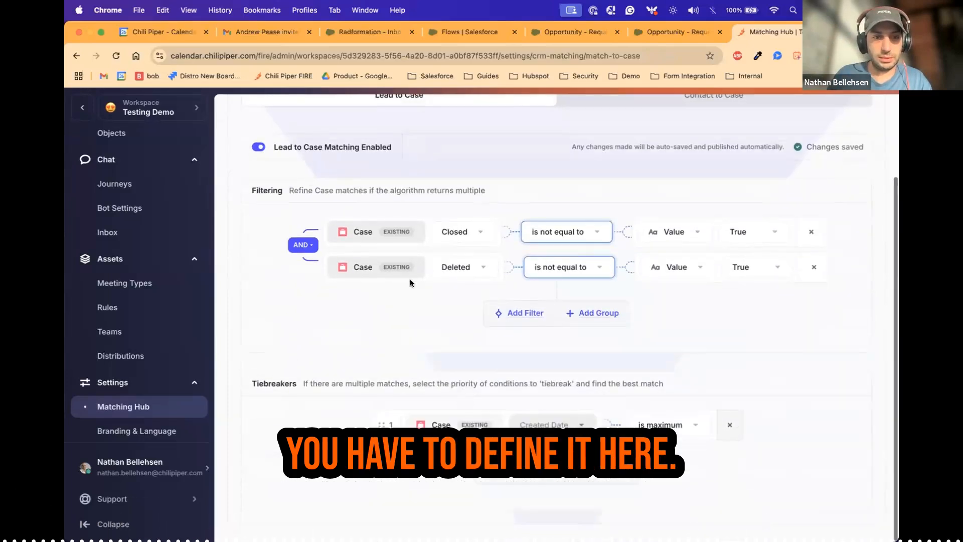
pyautogui.scroll(1, 410, 279)
pyautogui.scroll(5, 410, 278)
# - Examine how Related Lead matching compares email domains, along with its filtering conditions and tiebreakers
pyautogui.click(652, 138)
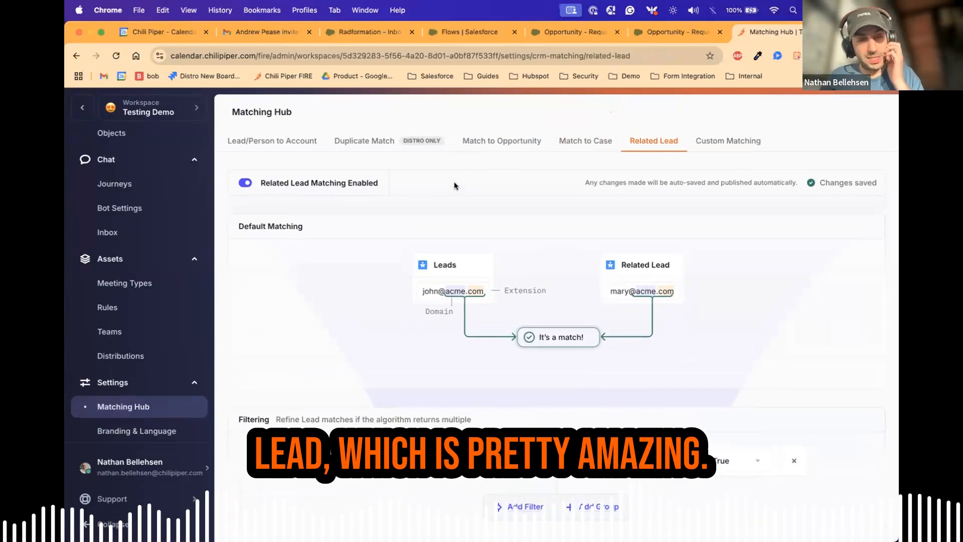
pyautogui.scroll(-1, 352, 217)
pyautogui.scroll(1, 352, 217)
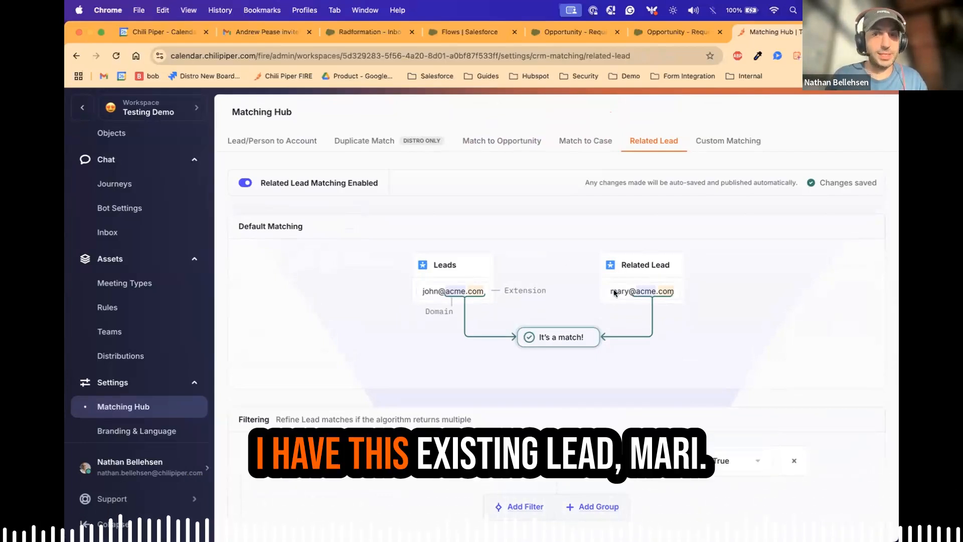
pyautogui.moveTo(615, 290); pyautogui.dragTo(669, 291)
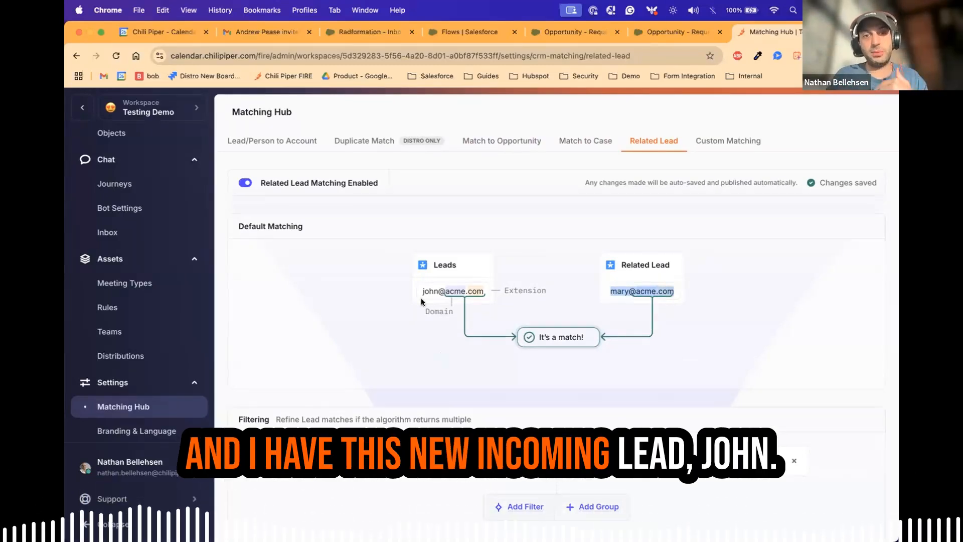
pyautogui.moveTo(422, 291); pyautogui.dragTo(474, 290)
pyautogui.click(474, 290)
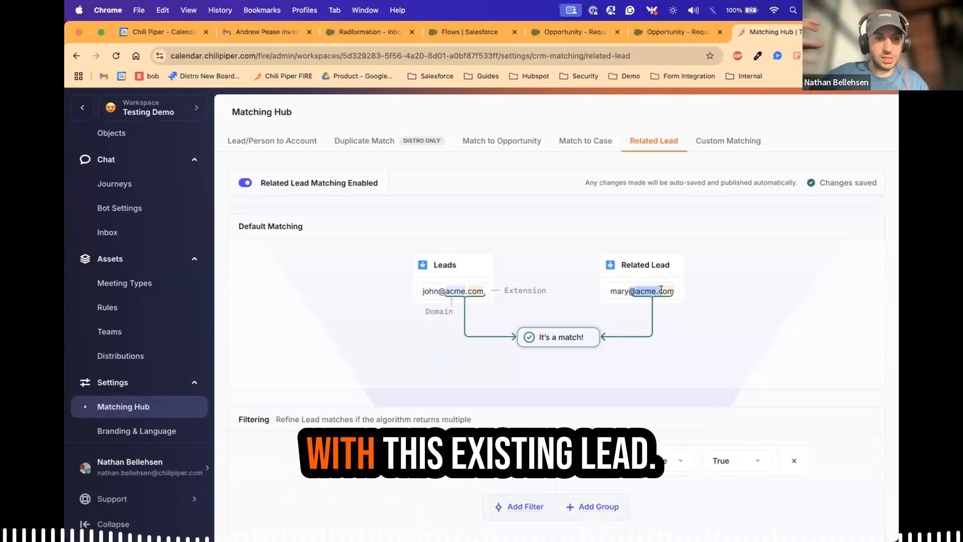
pyautogui.scroll(-5, 510, 263)
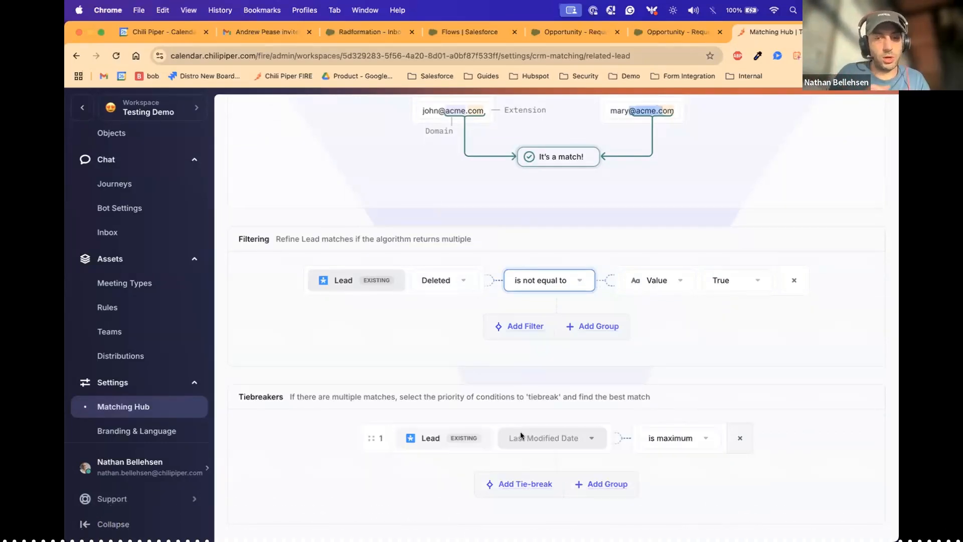
pyautogui.scroll(5, 520, 415)
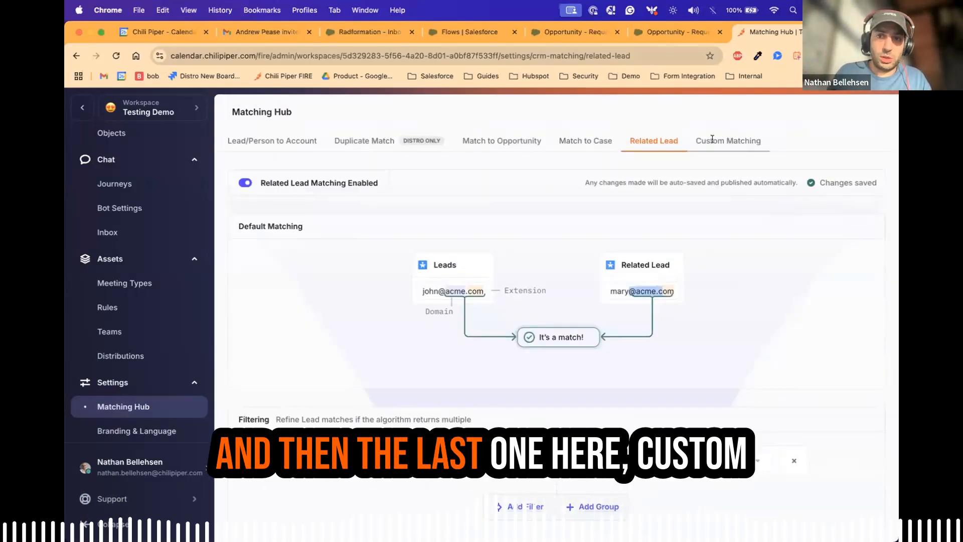
# - Start a new custom matching with Account as the first object and AccountTeamMembers as the second
pyautogui.click(731, 140)
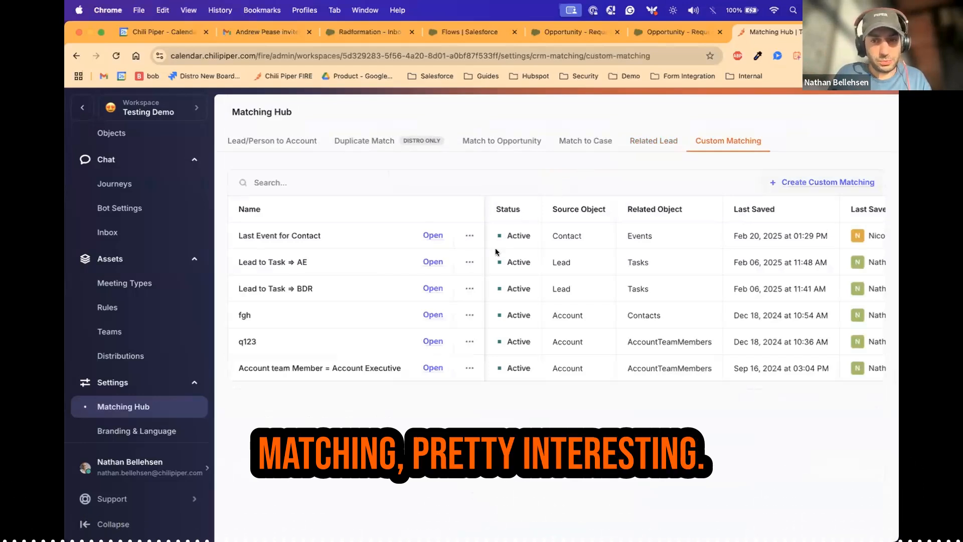
pyautogui.click(816, 183)
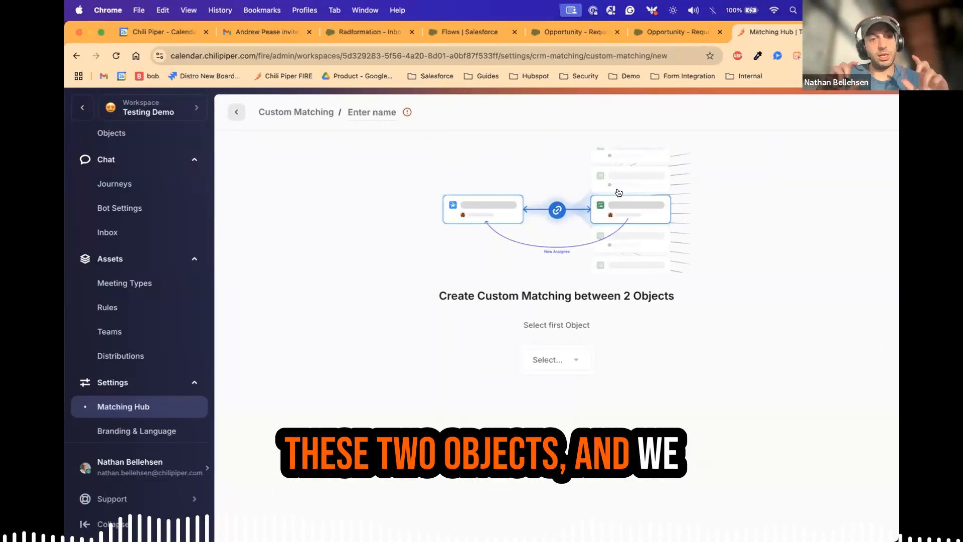
pyautogui.click(553, 364)
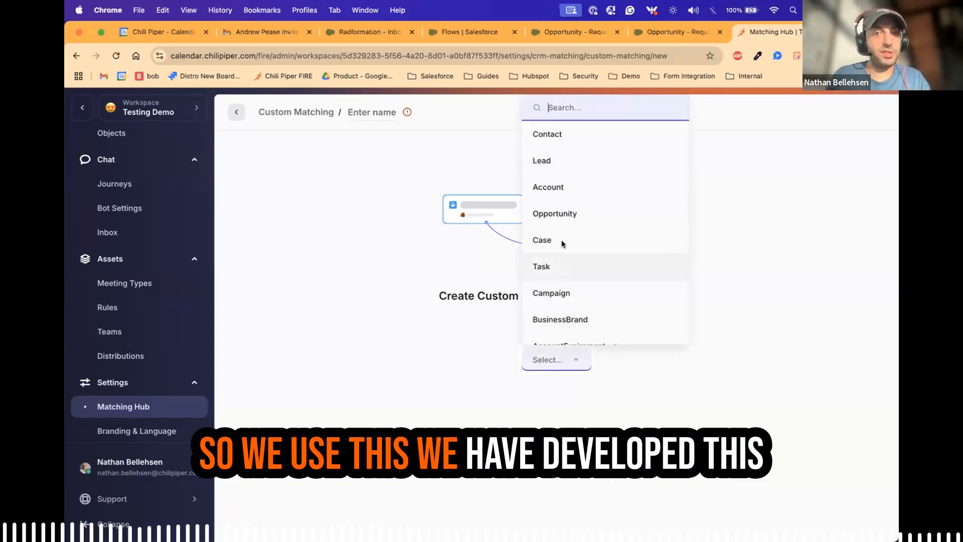
pyautogui.click(398, 284)
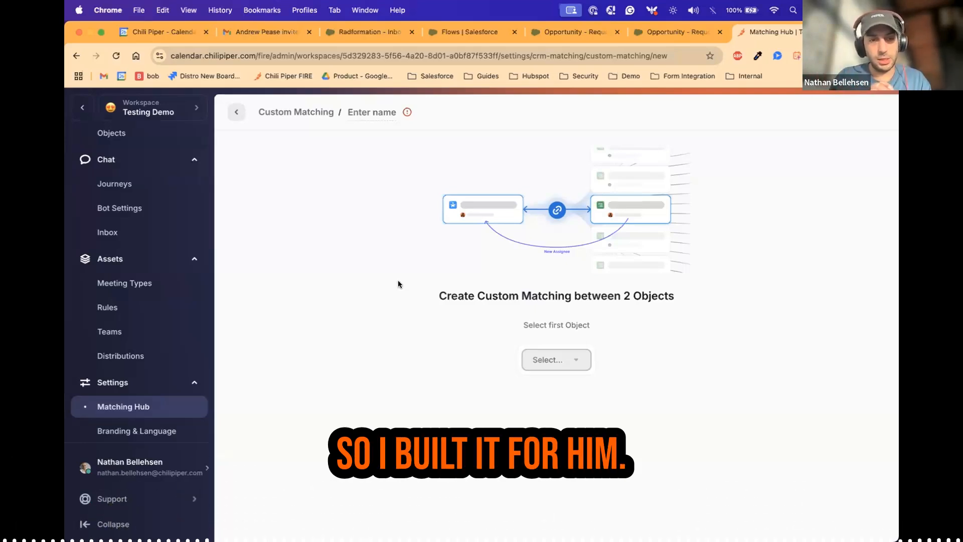
pyautogui.click(590, 360)
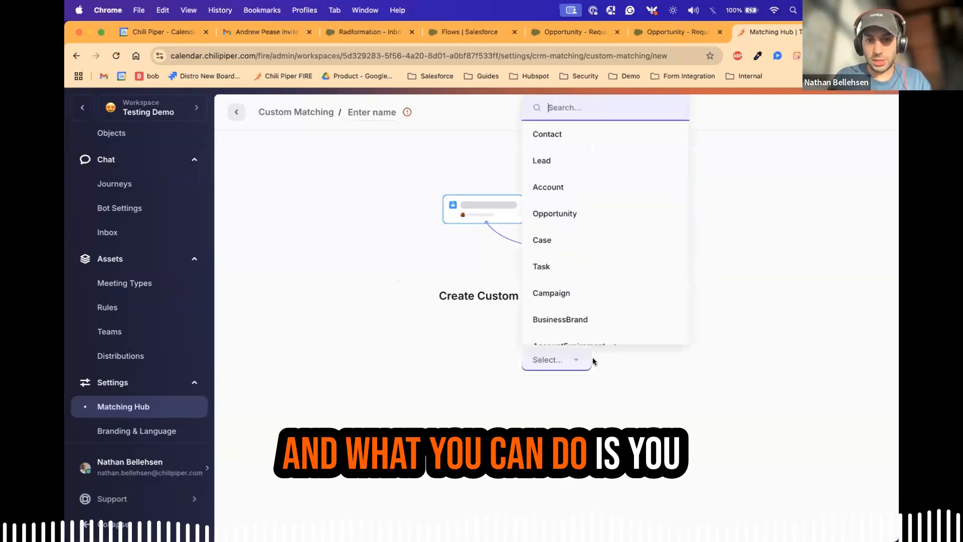
pyautogui.click(585, 187)
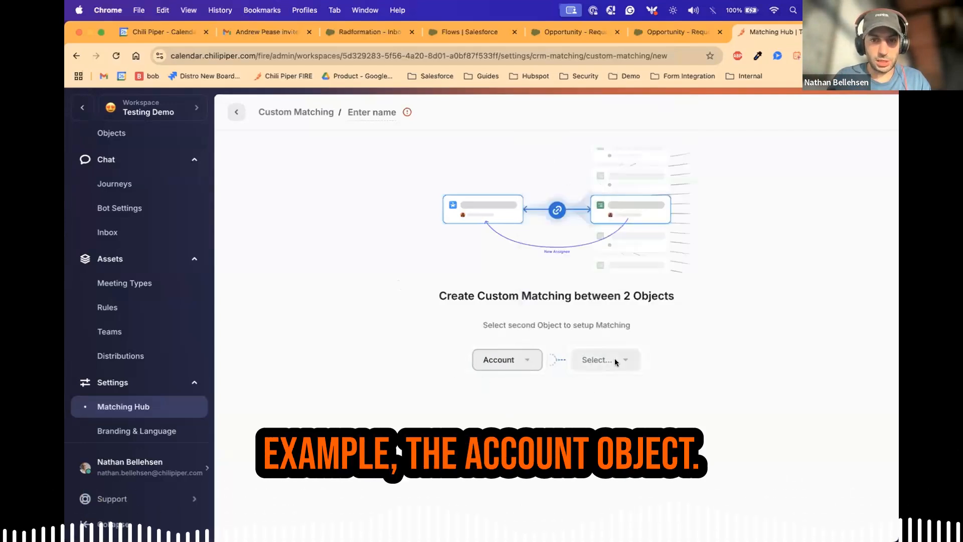
pyautogui.click(616, 361)
pyautogui.scroll(-2, 657, 211)
pyautogui.scroll(-3, 661, 211)
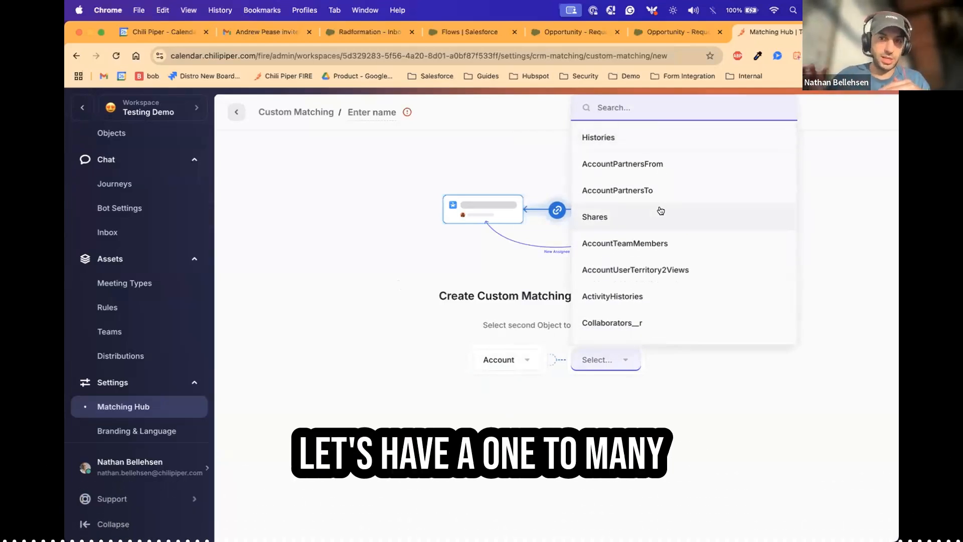
pyautogui.click(671, 243)
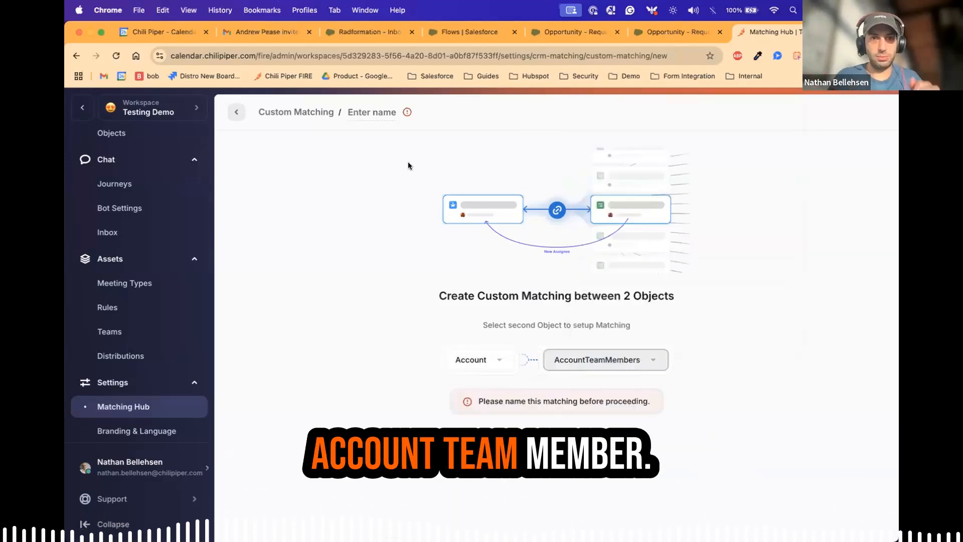
# - Name the custom matching "Test Webinar 26 Feb" and proceed to its filtering and tiebreaker settings
pyautogui.click(364, 112)
pyautogui.write('Test Webinar')
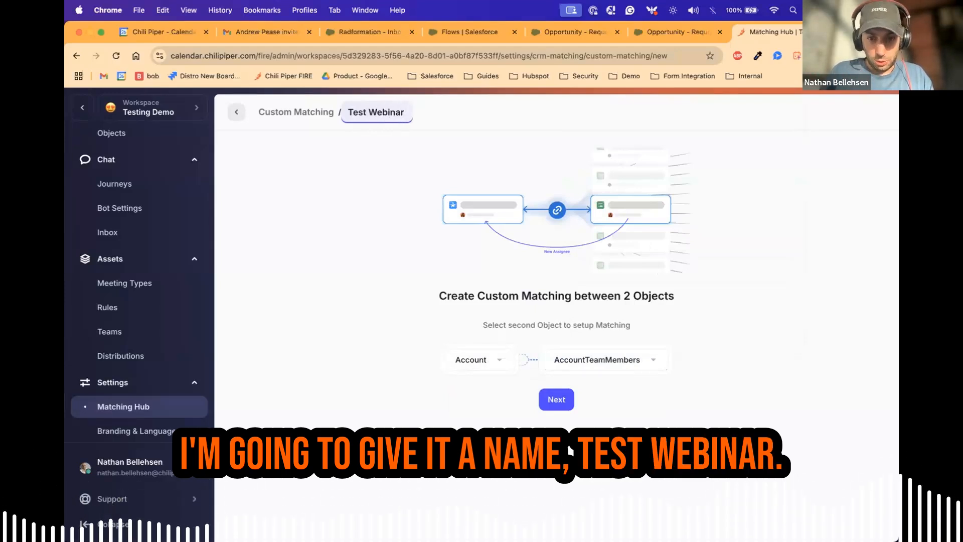
pyautogui.write('Feb')
pyautogui.press('Return')
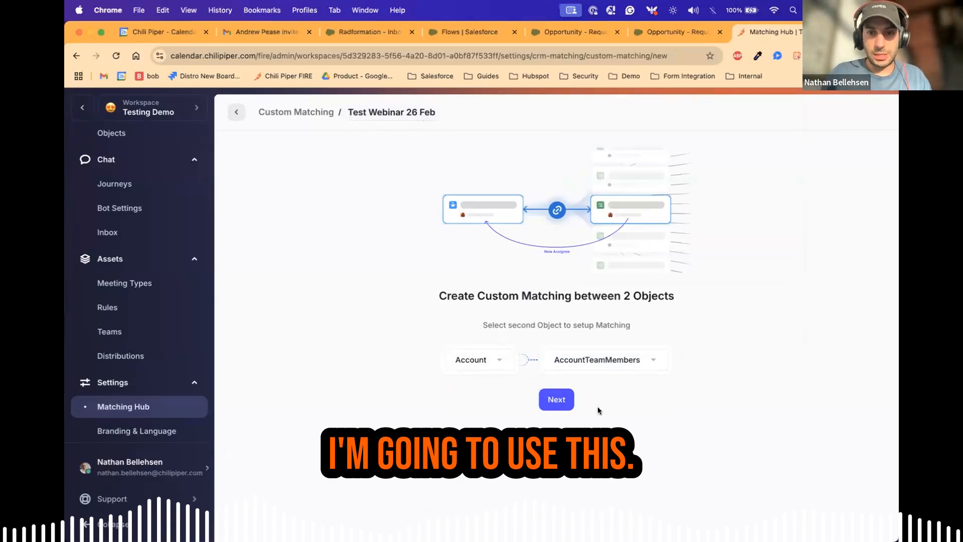
pyautogui.click(550, 398)
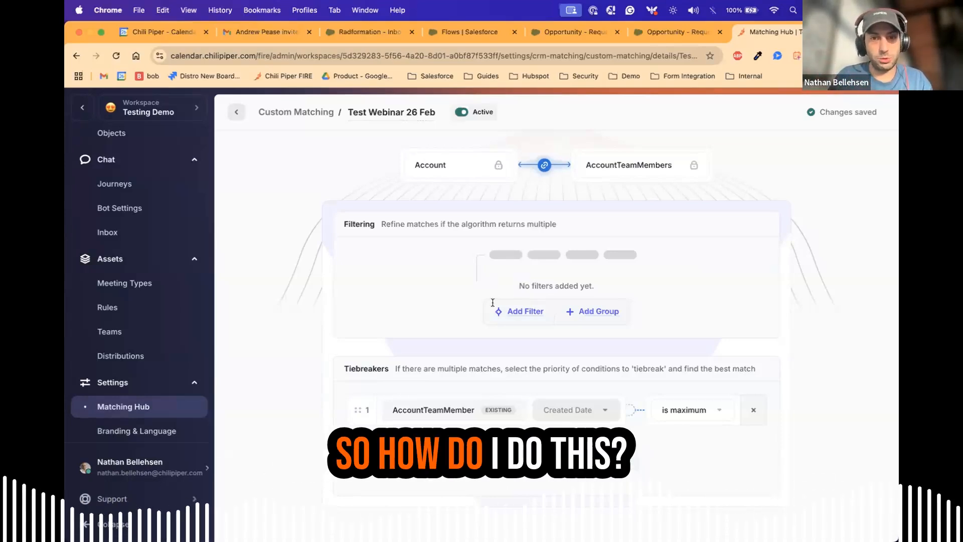
# - Add a filter on the AccountTeamMember object's Team Role field
pyautogui.click(519, 310)
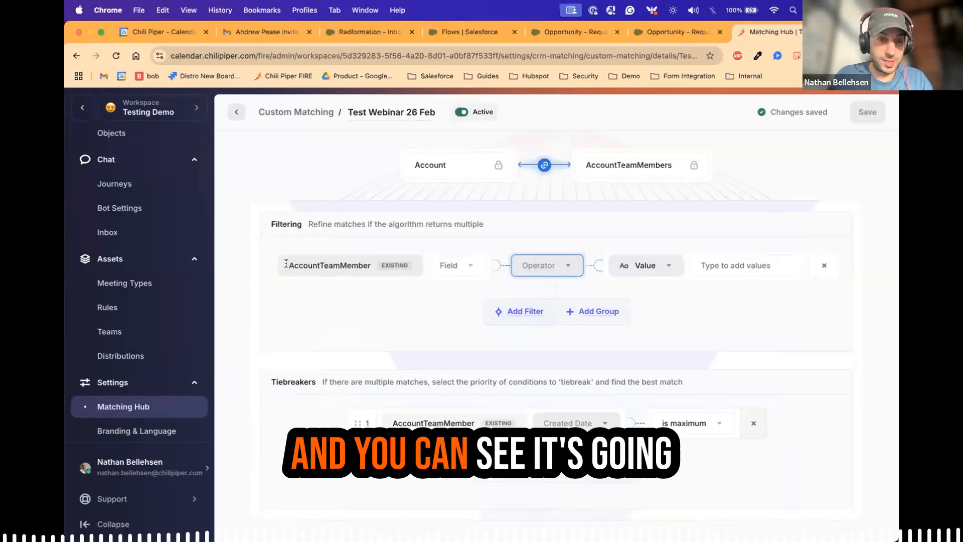
pyautogui.moveTo(284, 266); pyautogui.dragTo(371, 265)
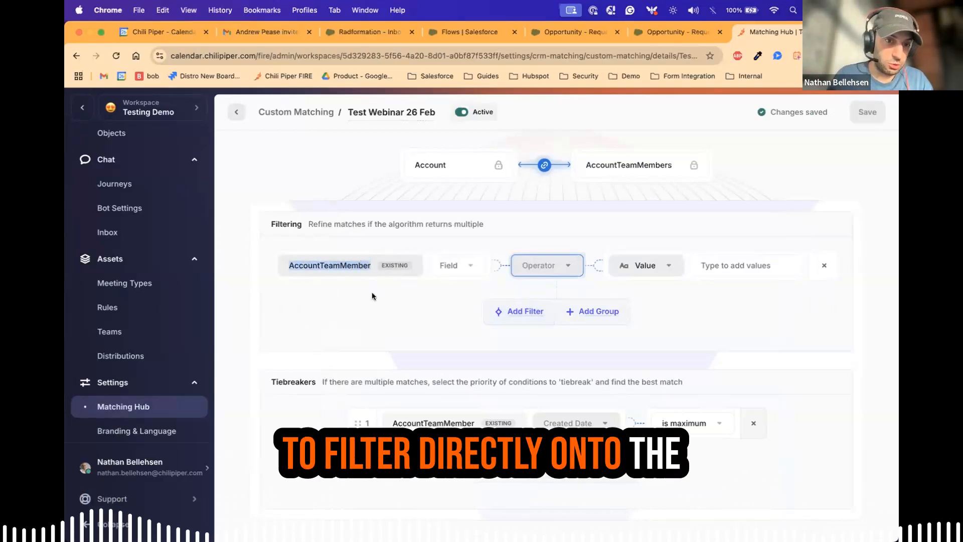
pyautogui.click(442, 265)
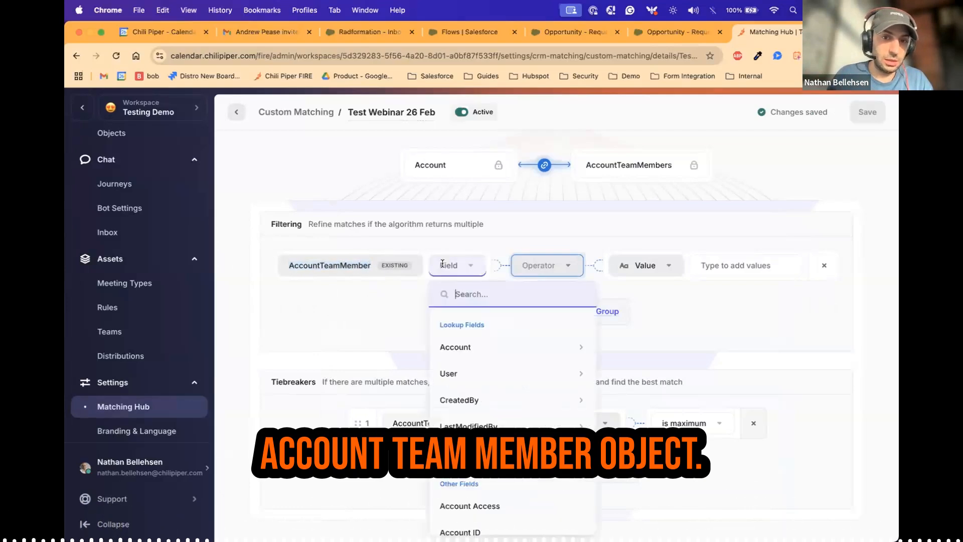
pyautogui.write('rol')
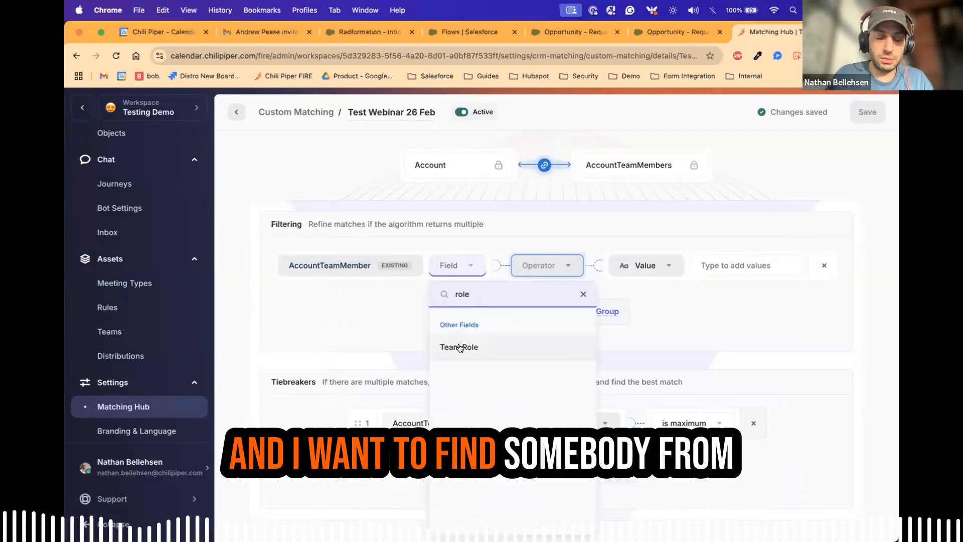
pyautogui.write('e')
pyautogui.click(459, 348)
# - Set the Team Role filter's operator to "is equal to" and its value to Account Executive
pyautogui.click(593, 265)
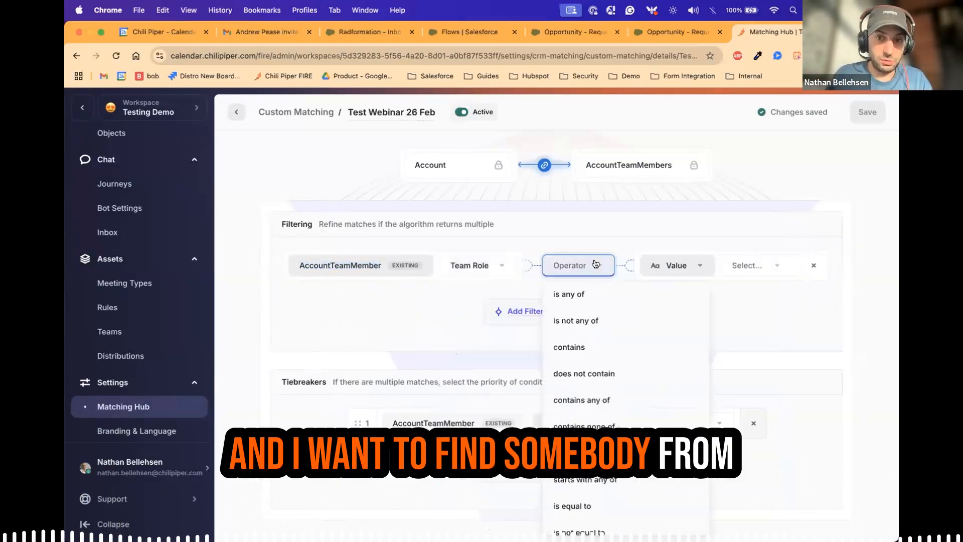
pyautogui.scroll(-2, 598, 339)
pyautogui.click(577, 440)
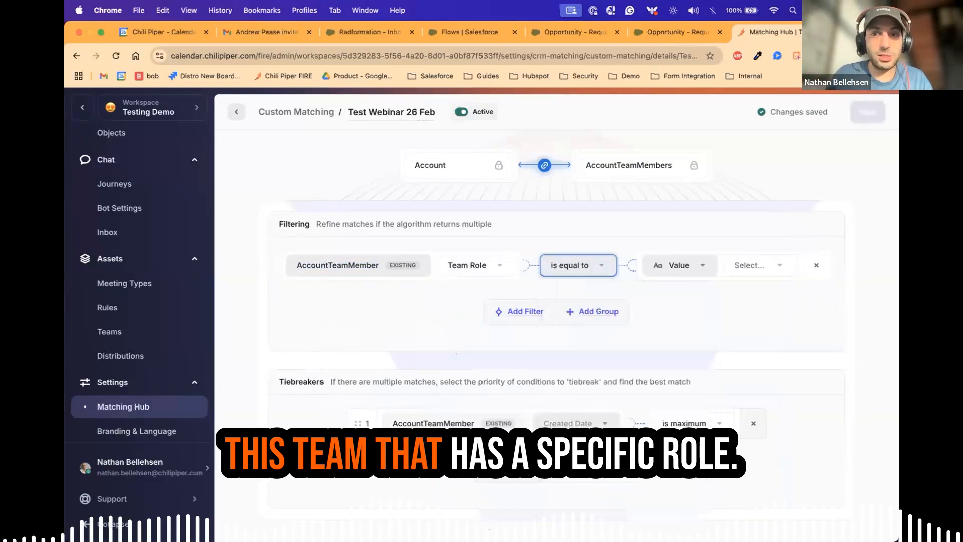
pyautogui.click(777, 260)
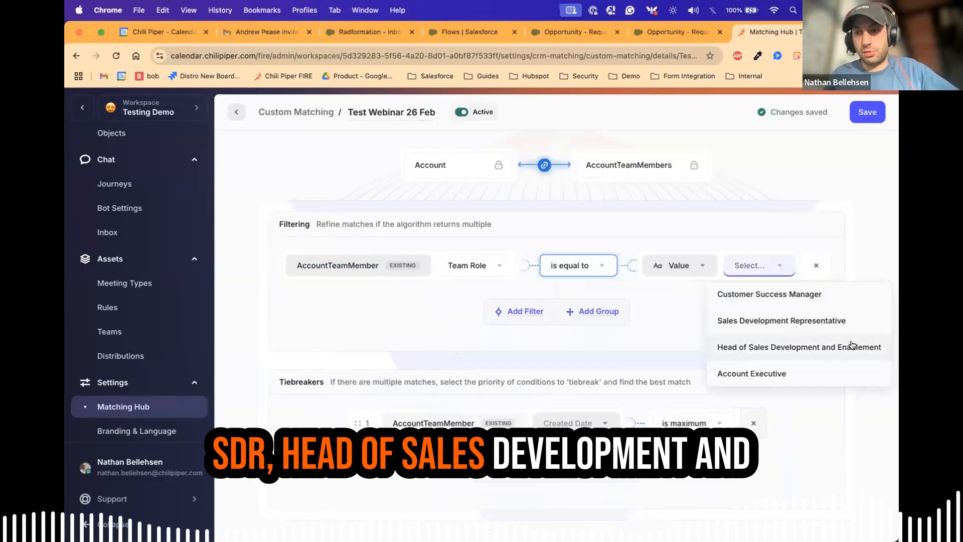
pyautogui.click(756, 371)
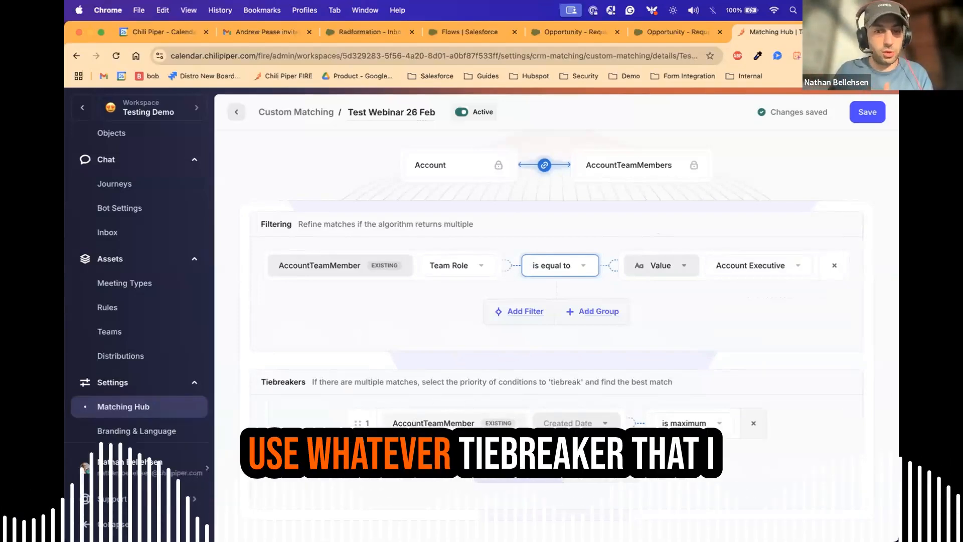
# - Try placing a blank tiebreaker ahead of the Created Date one, and discard it
pyautogui.click(525, 468)
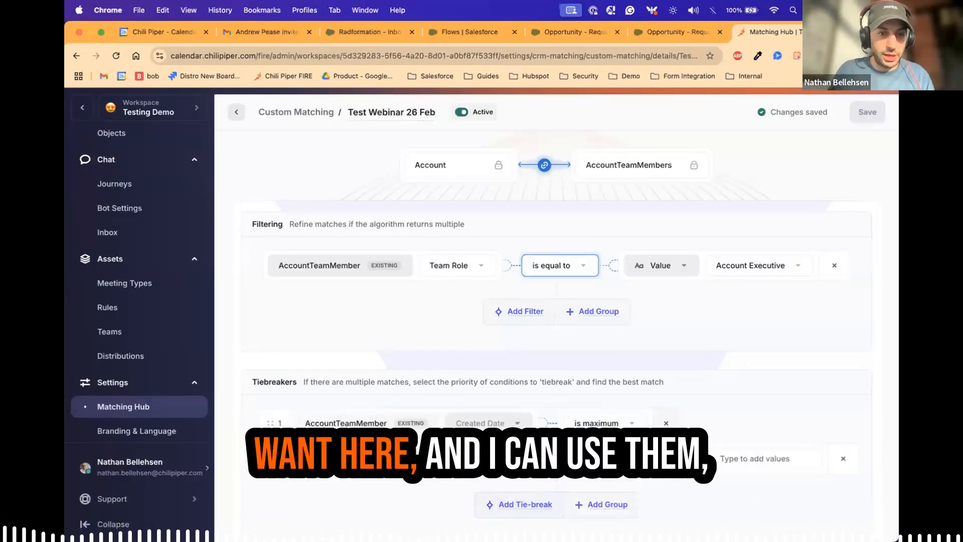
pyautogui.moveTo(271, 458); pyautogui.dragTo(274, 418)
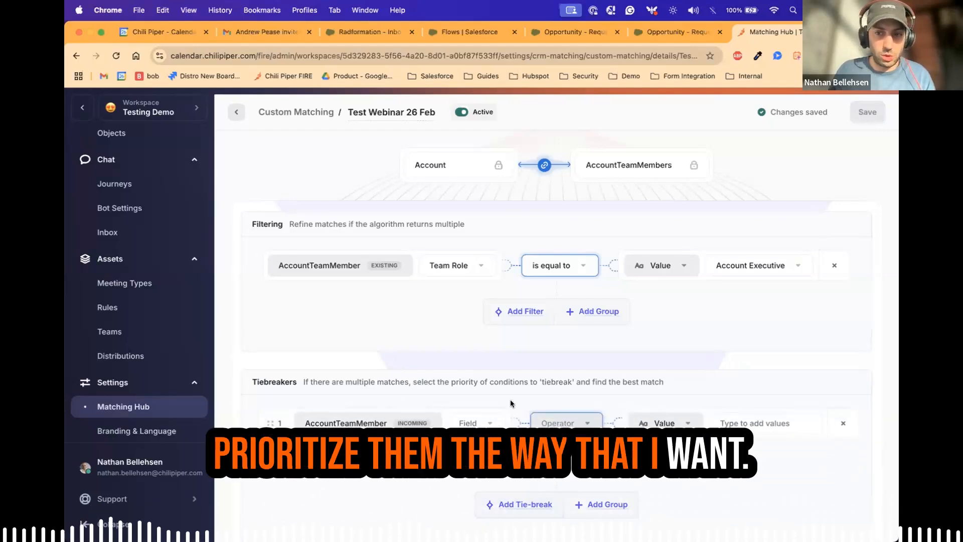
pyautogui.click(843, 423)
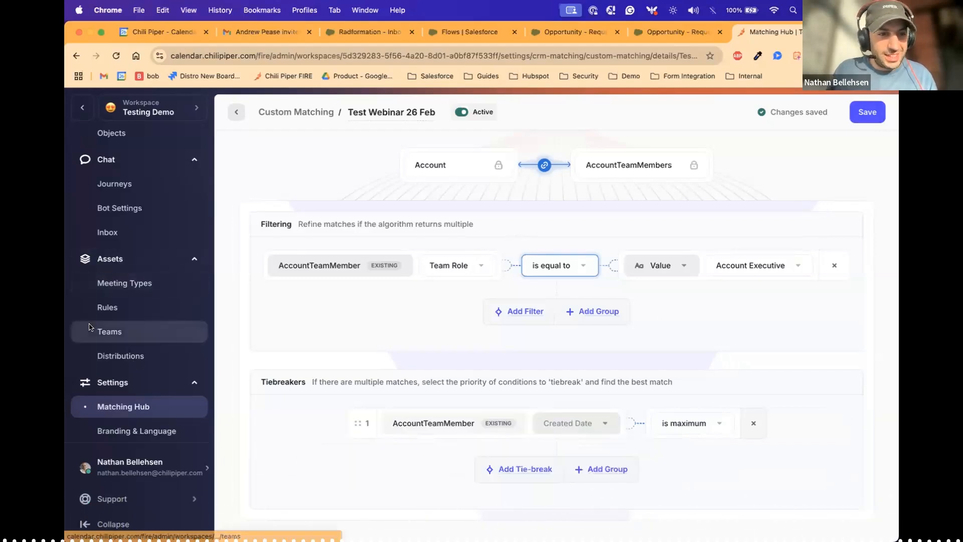
pyautogui.scroll(5, 90, 327)
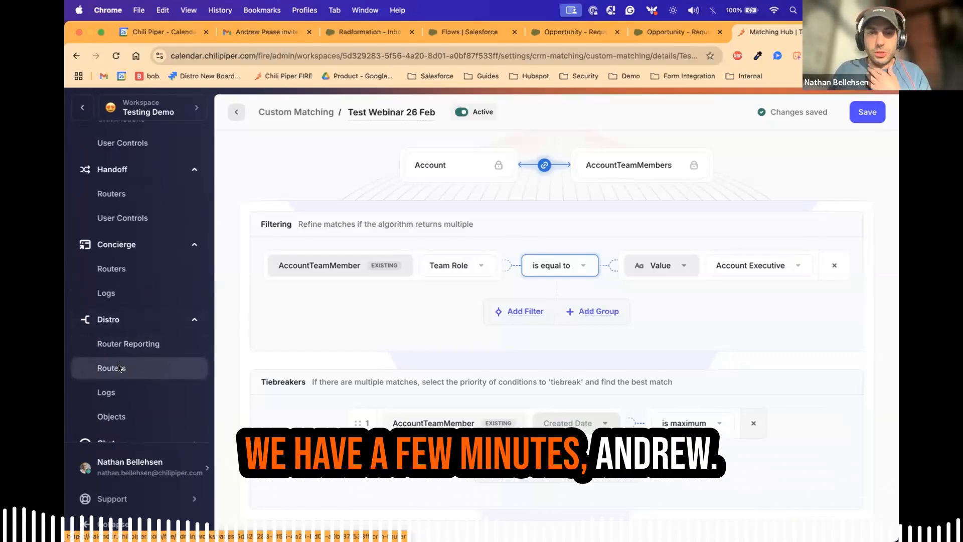
# - Open the most recent untitled Distro lead router and review its Merge Records node's record-to-keep and overwrite options
pyautogui.click(122, 369)
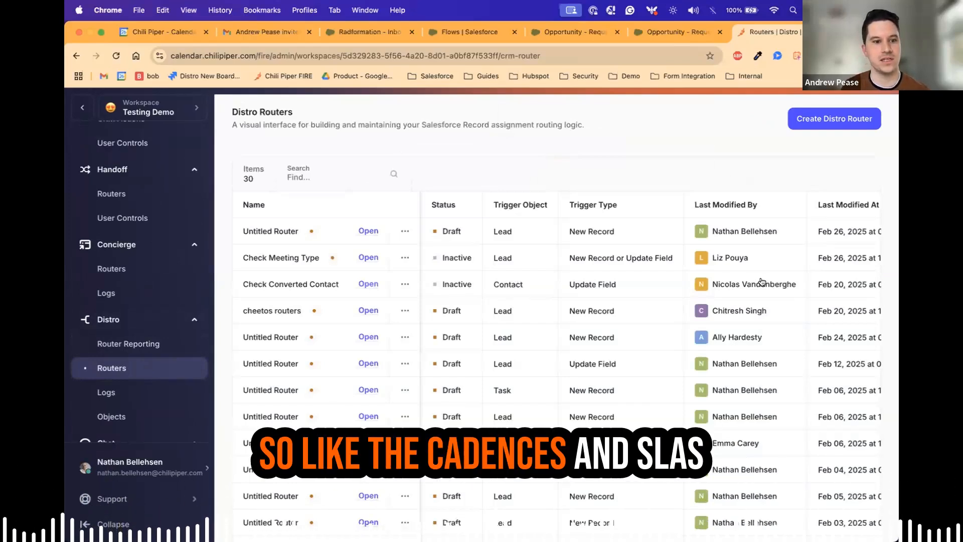
pyautogui.click(369, 231)
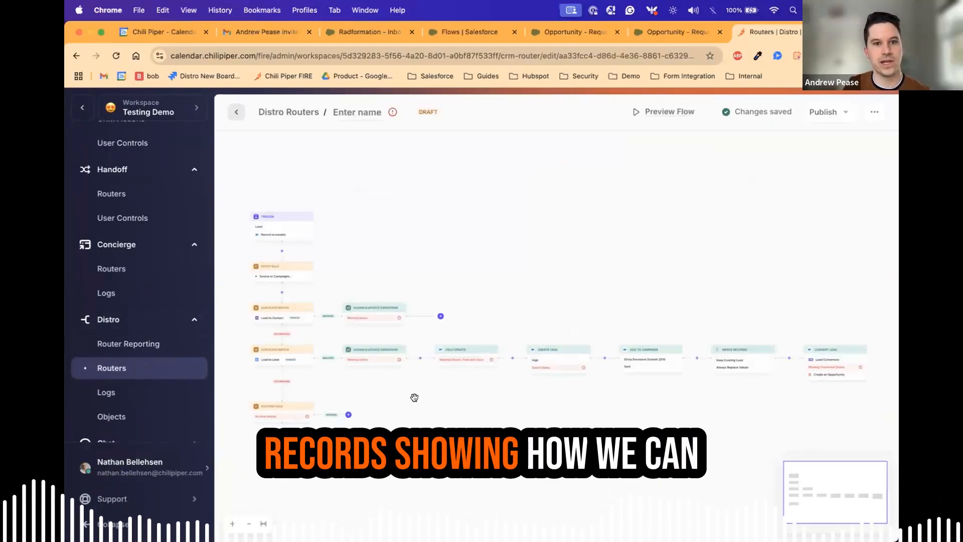
pyautogui.scroll(2, 388, 365)
pyautogui.scroll(4, 389, 365)
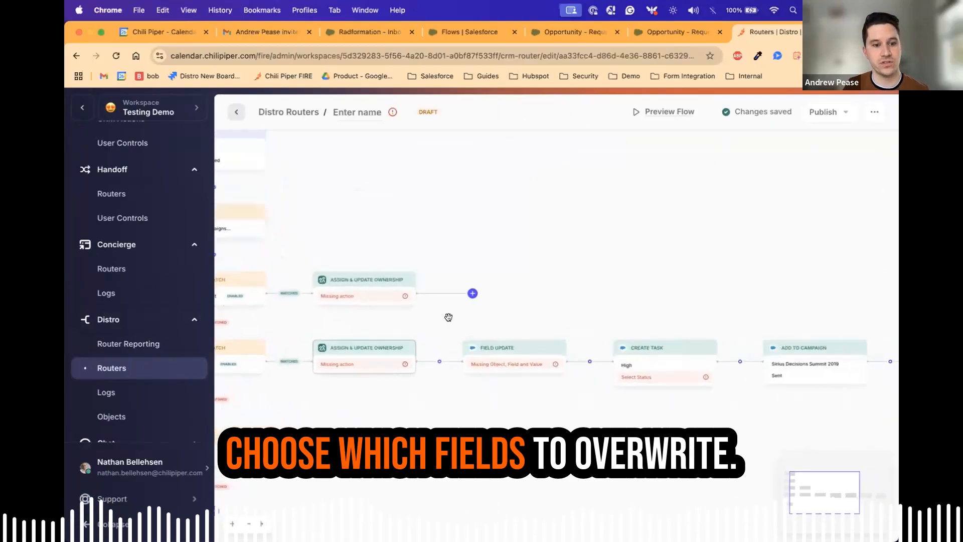
pyautogui.moveTo(546, 266); pyautogui.dragTo(366, 264)
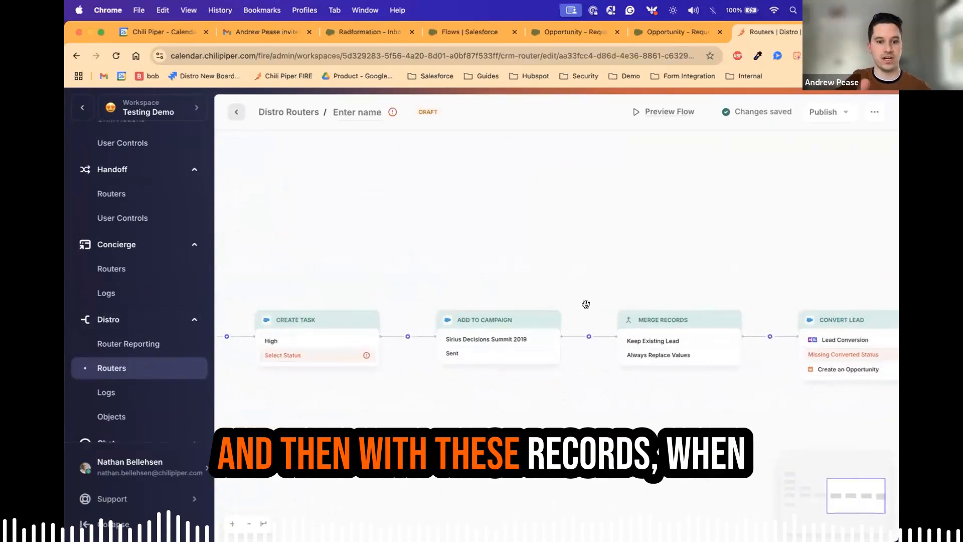
pyautogui.click(645, 340)
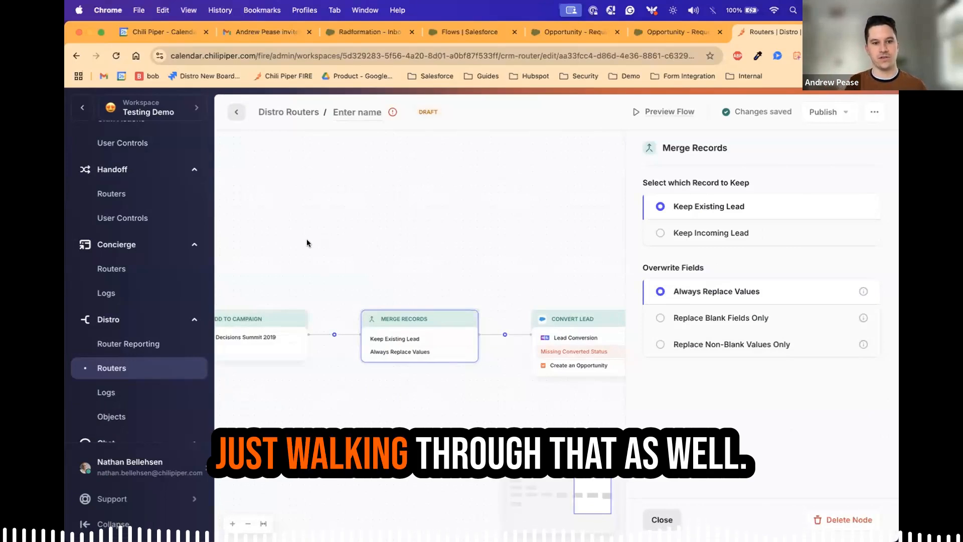
# - Create a new CRM Ownership rule for the empty Routing Rule node below the Lead to Lead duplicate match
pyautogui.moveTo(297, 243); pyautogui.dragTo(460, 229)
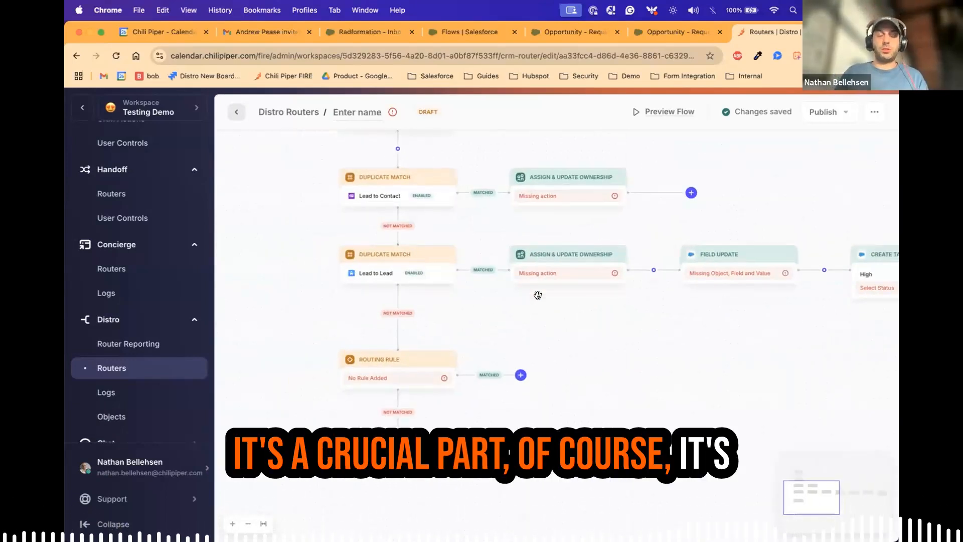
pyautogui.scroll(-1, 538, 295)
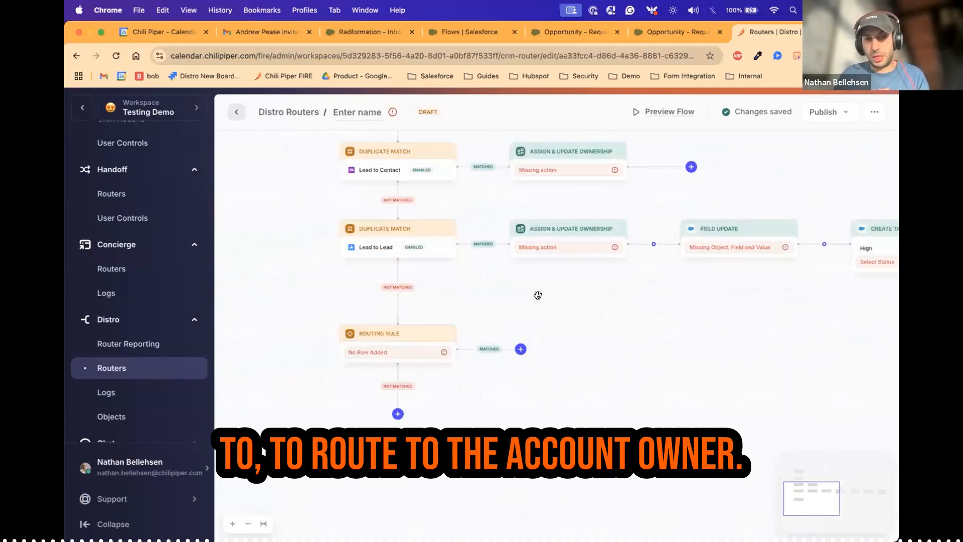
pyautogui.scroll(5, 490, 301)
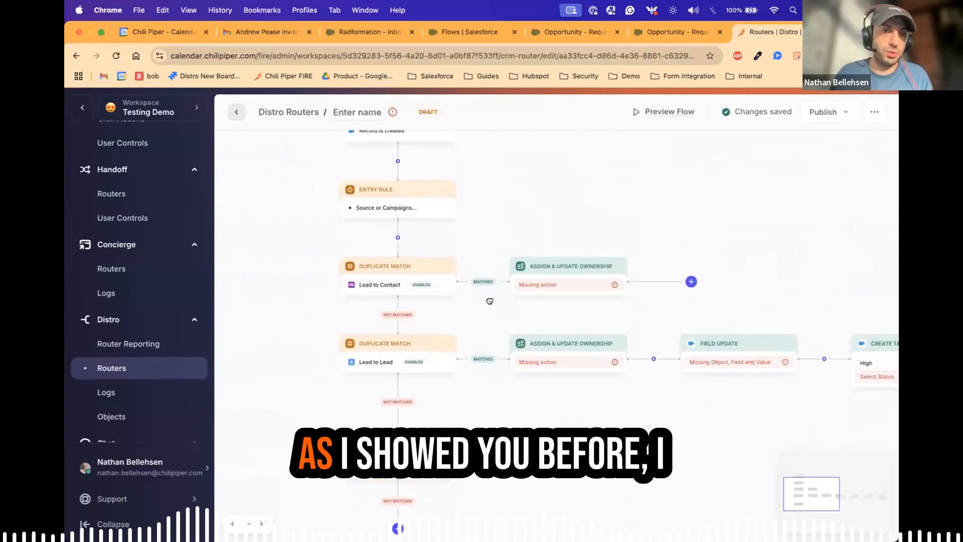
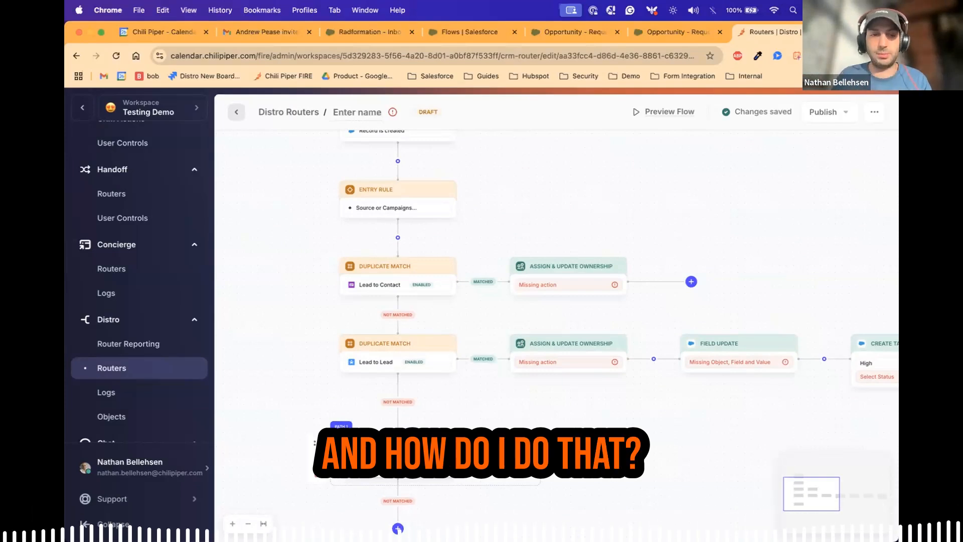
pyautogui.click(421, 459)
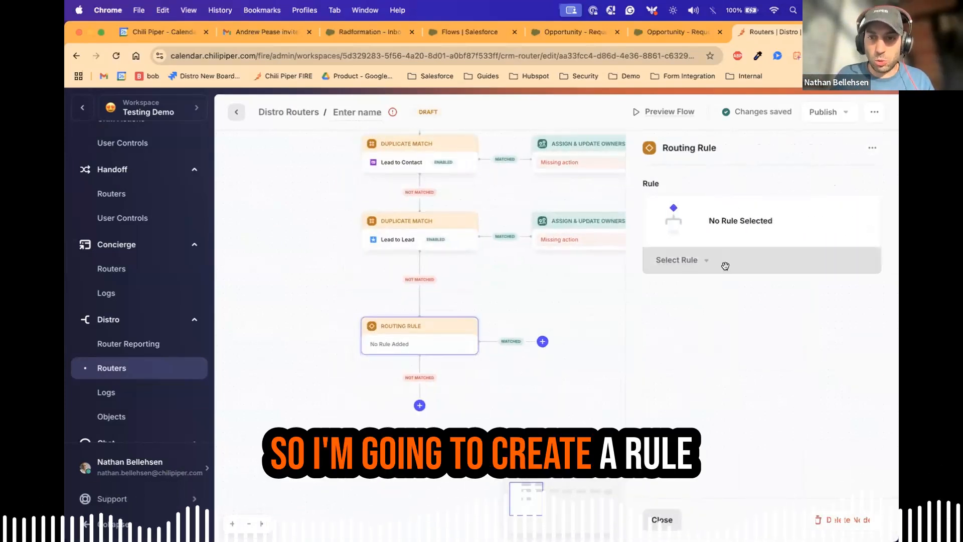
pyautogui.click(724, 266)
pyautogui.click(697, 313)
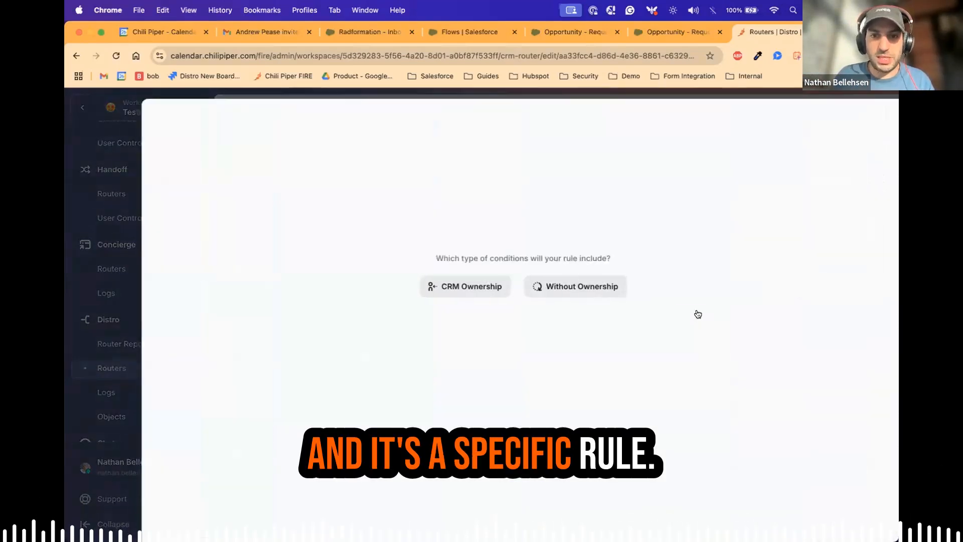
pyautogui.click(428, 288)
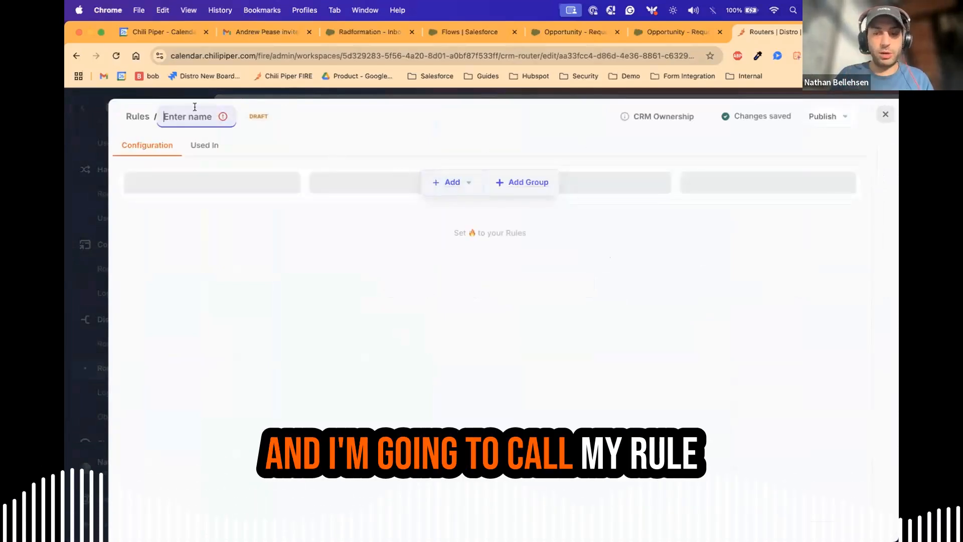
# - Name the rule "Lead to Account Matching Feb 26"
pyautogui.write('Lead to Account Match')
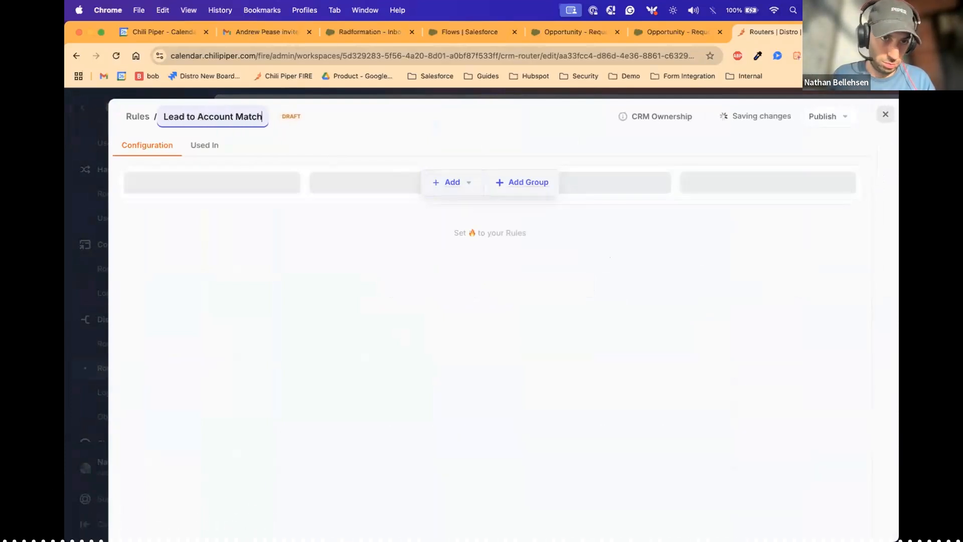
pyautogui.write('ing Feb')
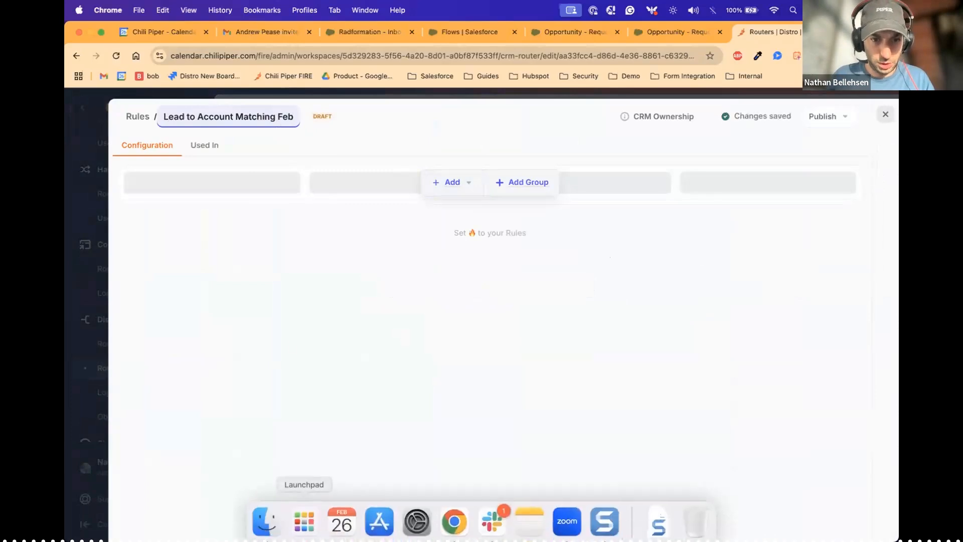
pyautogui.write(' 26')
pyautogui.press('Return')
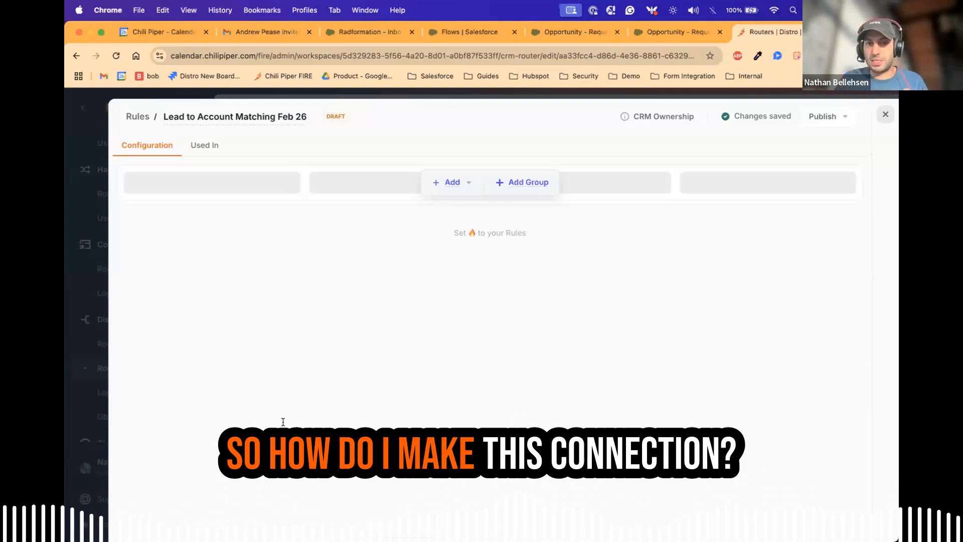
# - Add a condition to the rule on the Lead object's Matched Account Owner ID field
pyautogui.click(452, 182)
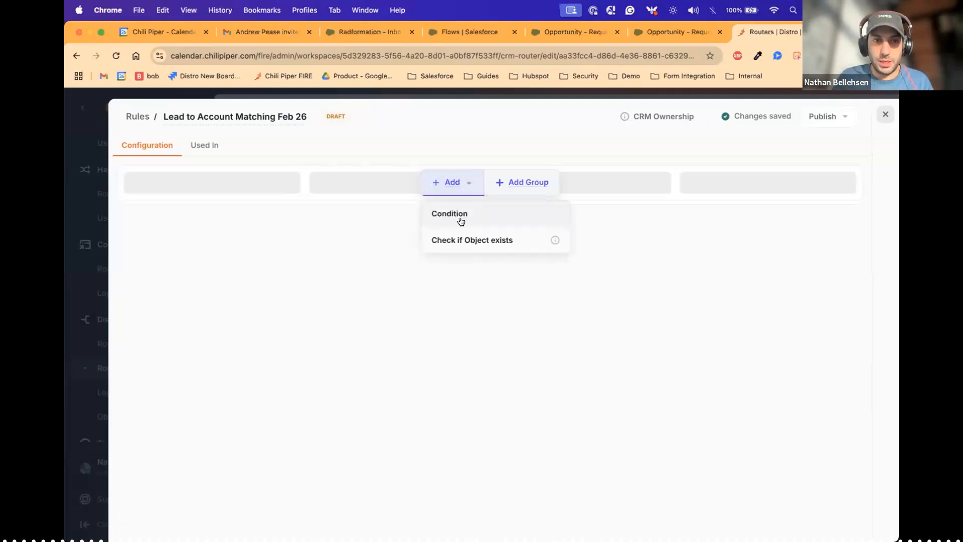
pyautogui.click(457, 219)
pyautogui.click(221, 195)
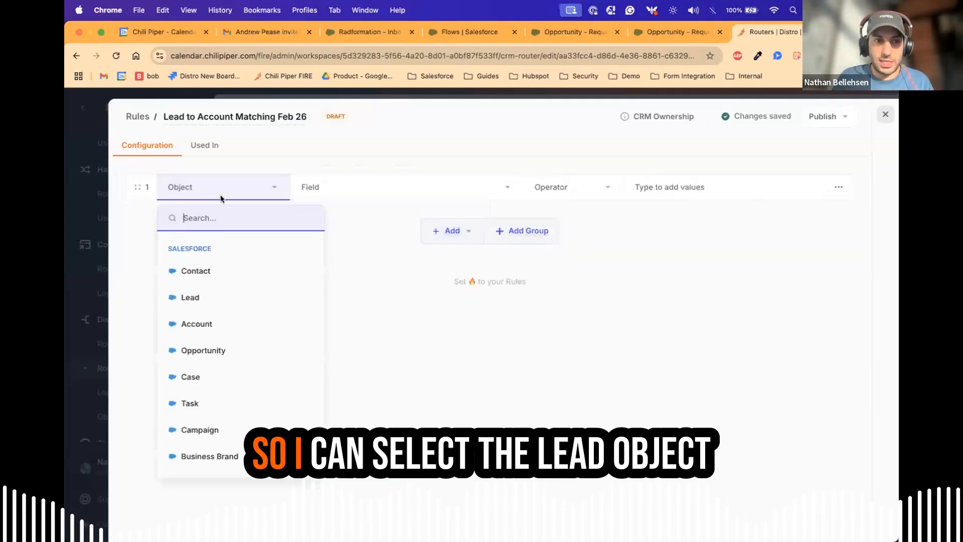
pyautogui.click(207, 298)
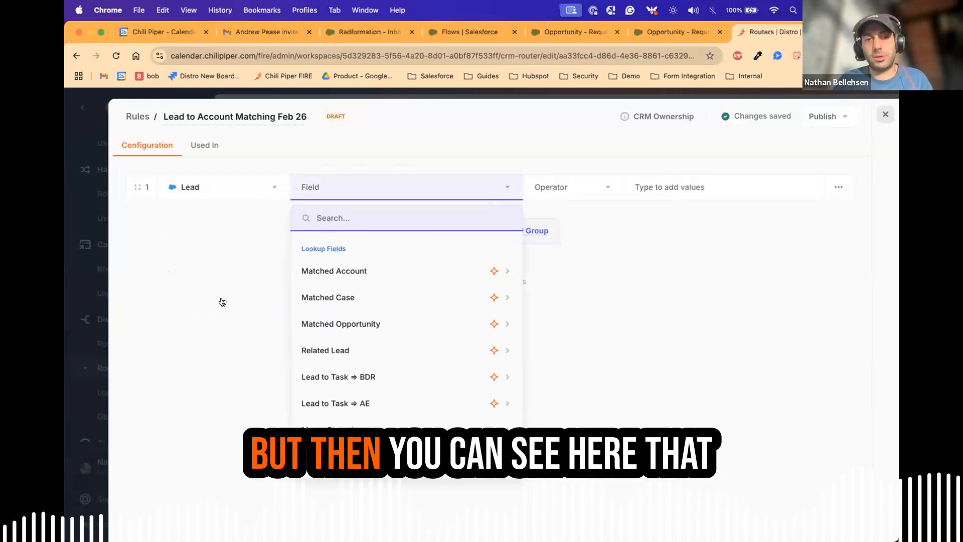
pyautogui.click(360, 277)
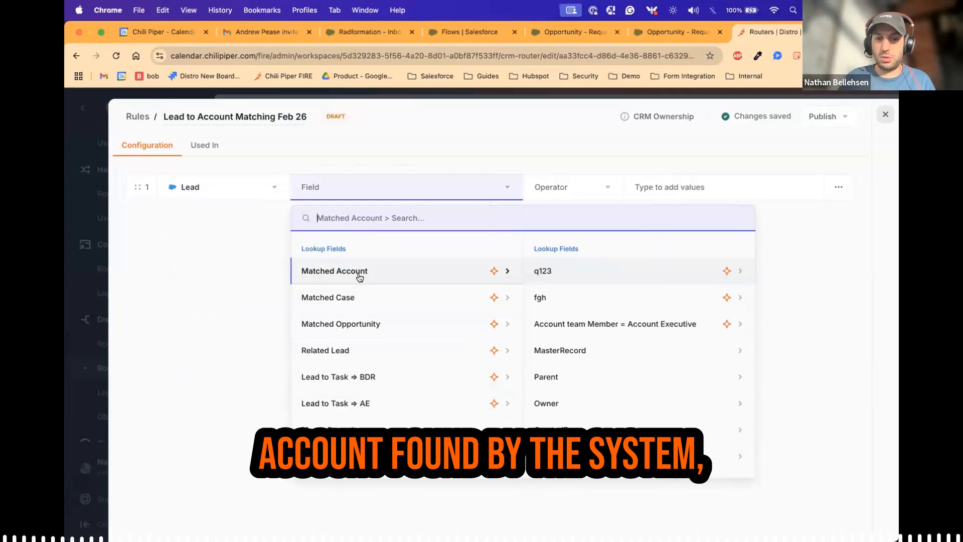
pyautogui.write('owner')
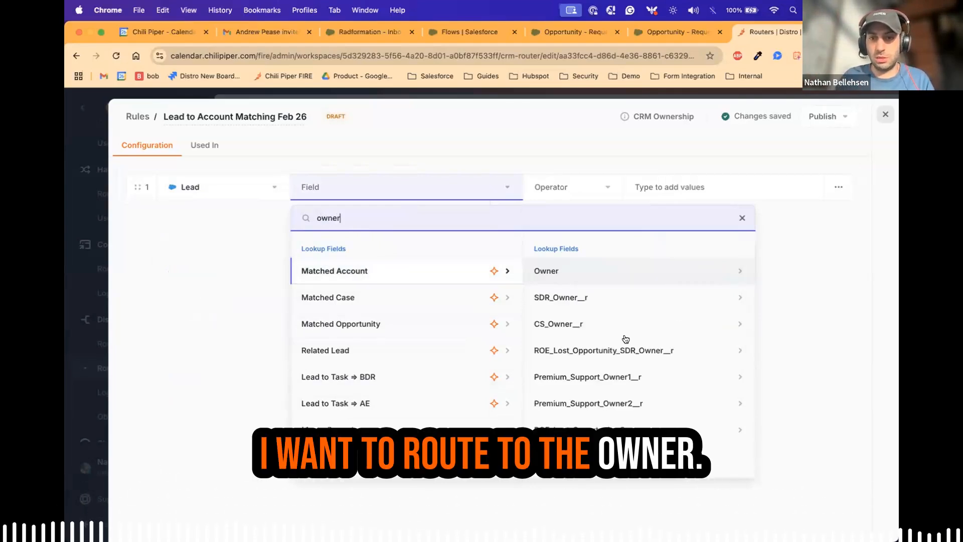
pyautogui.scroll(-10, 625, 339)
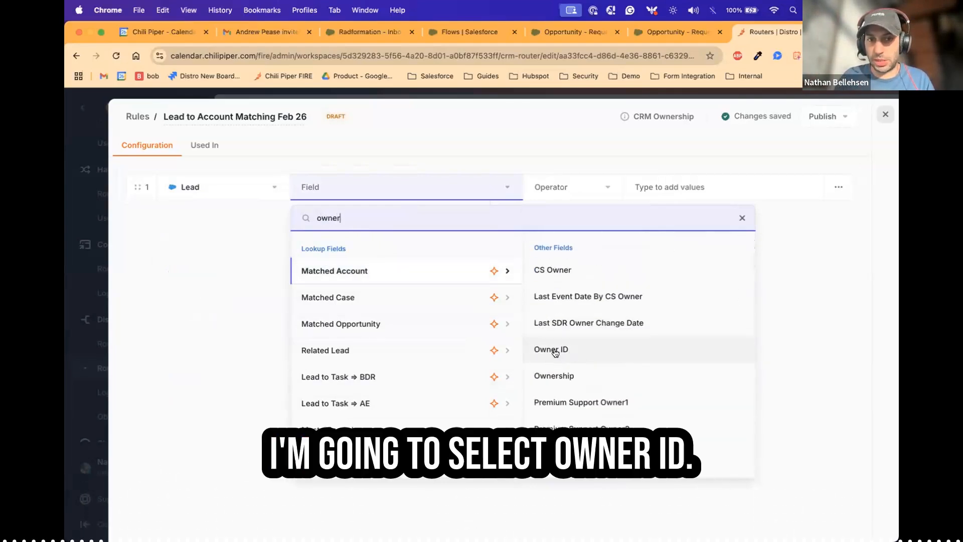
pyautogui.click(551, 350)
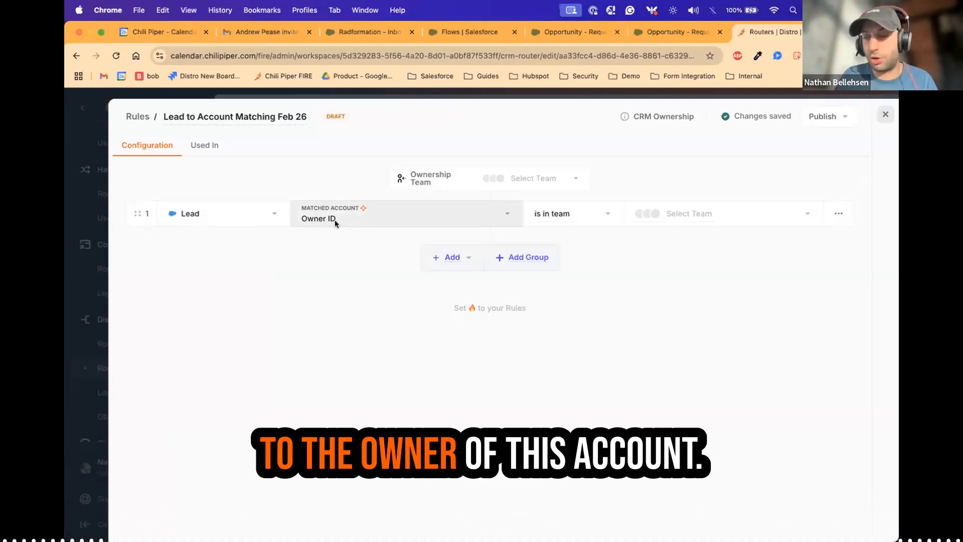
# - Set the Owner ID condition's team to TheyDo - NA AEs and publish the rule
pyautogui.click(720, 214)
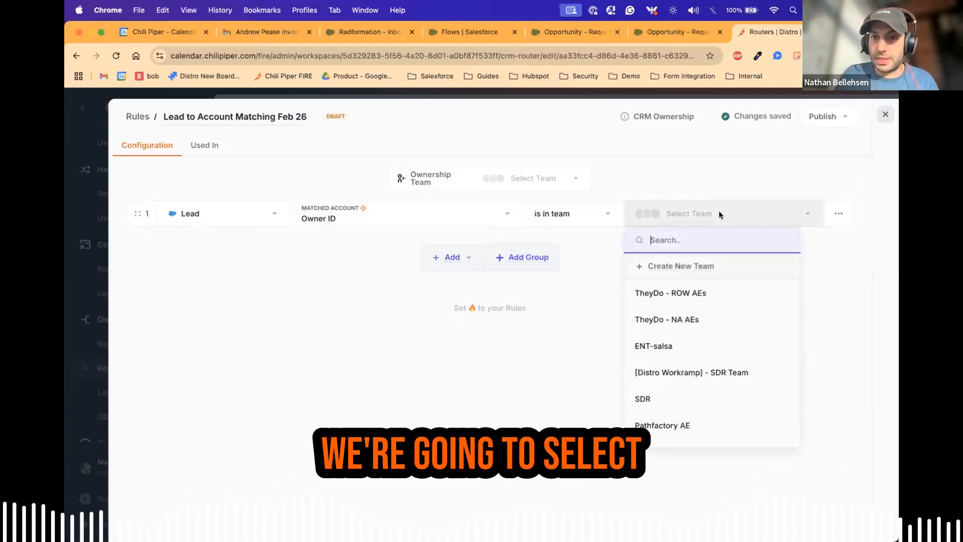
pyautogui.click(691, 319)
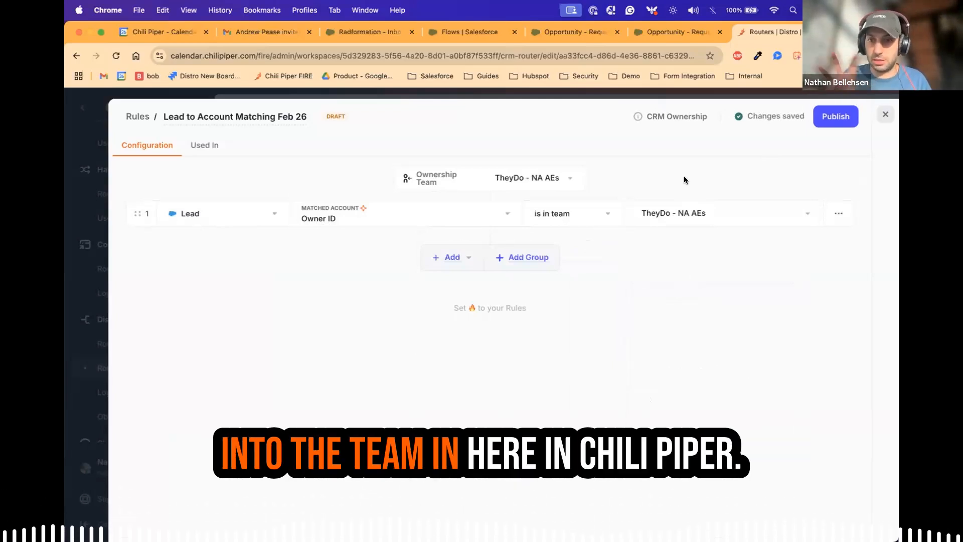
pyautogui.click(836, 117)
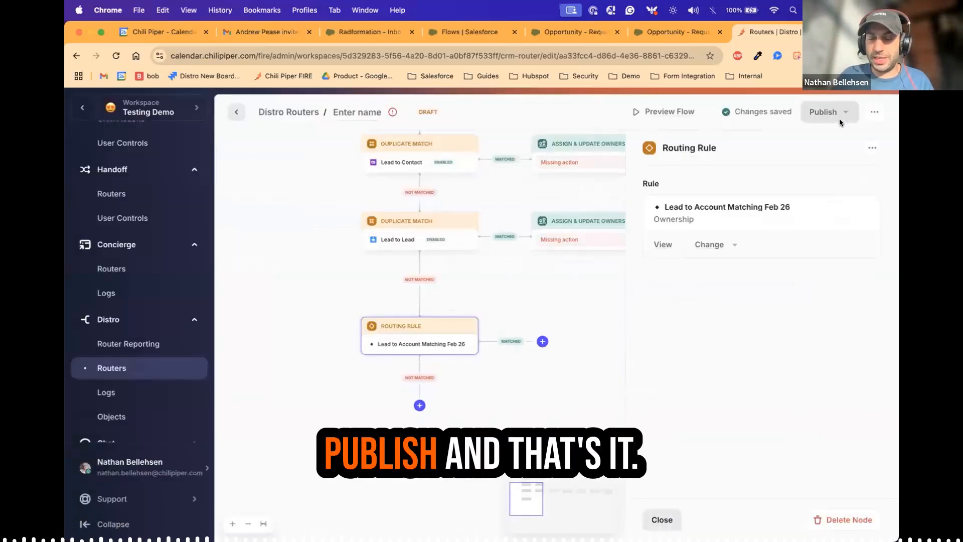
# - Add an Assign & Update Ownership node to the matched path of the Lead to Account Matching Feb 26 rule
pyautogui.moveTo(593, 287); pyautogui.dragTo(504, 296)
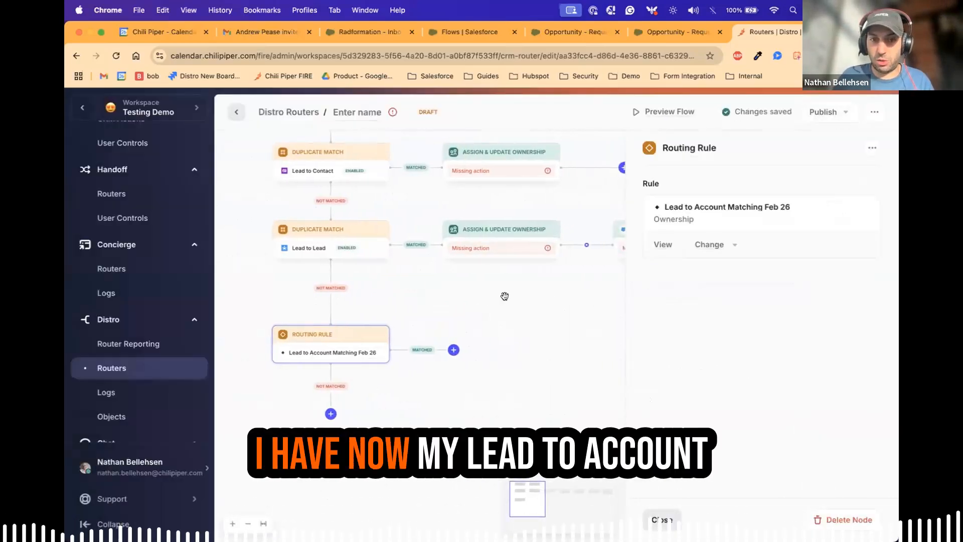
pyautogui.click(454, 350)
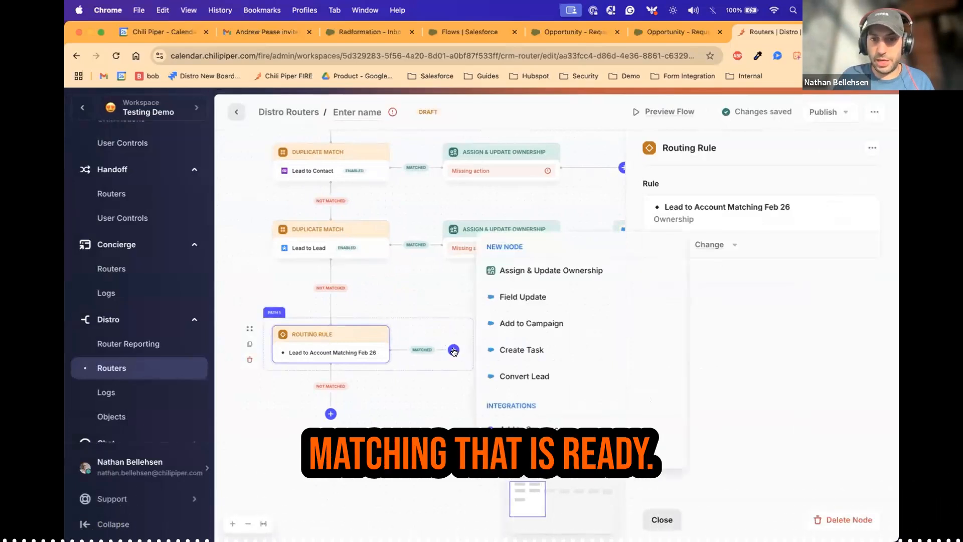
pyautogui.click(508, 270)
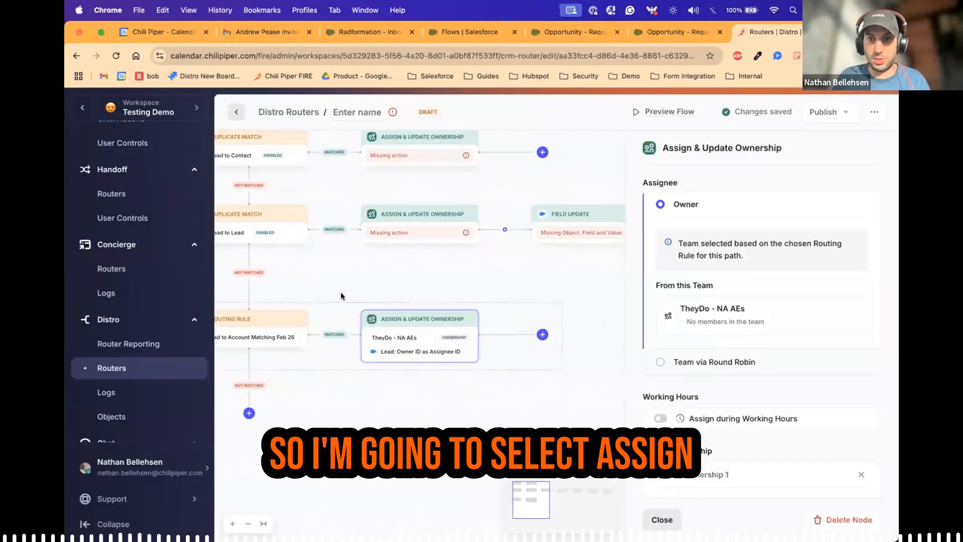
pyautogui.moveTo(341, 296); pyautogui.dragTo(401, 294)
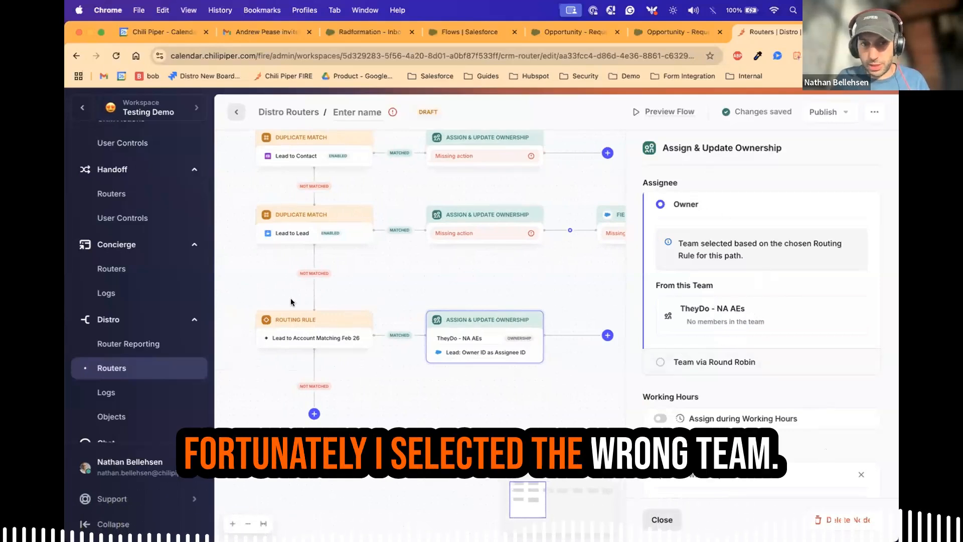
# - Change the team in the Lead to Account Matching Feb 26 rule to Pathfactory AE and publish the rule again
pyautogui.click(310, 328)
pyautogui.click(656, 243)
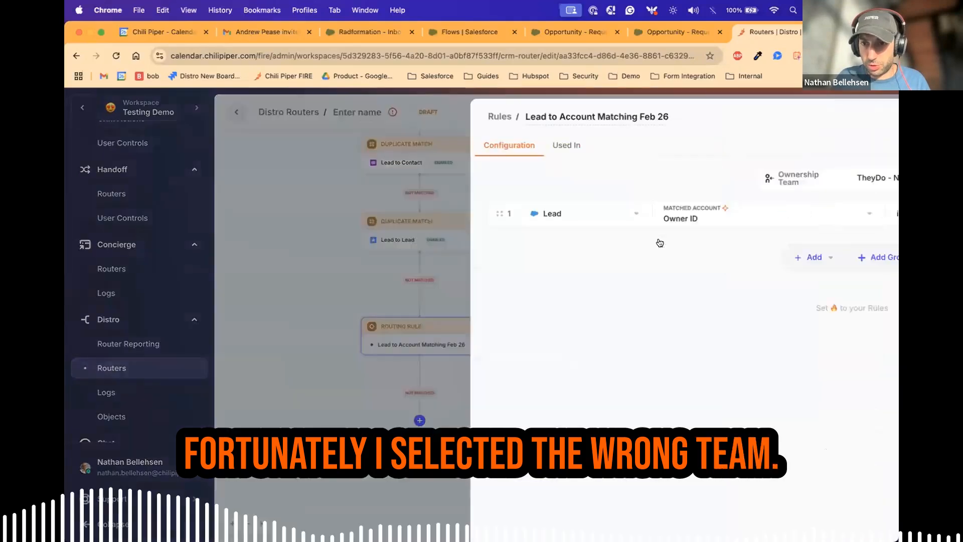
pyautogui.click(716, 216)
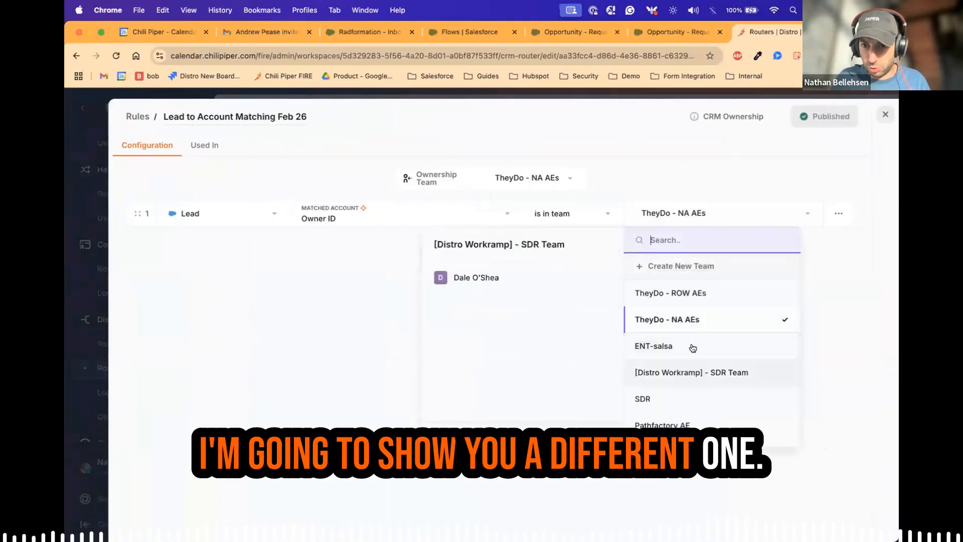
pyautogui.scroll(-2, 682, 356)
pyautogui.click(672, 367)
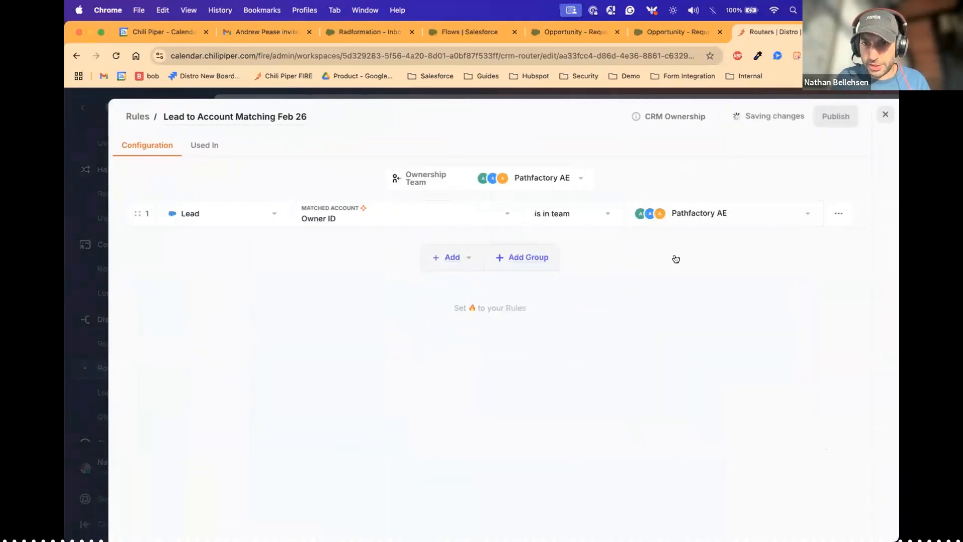
pyautogui.click(835, 117)
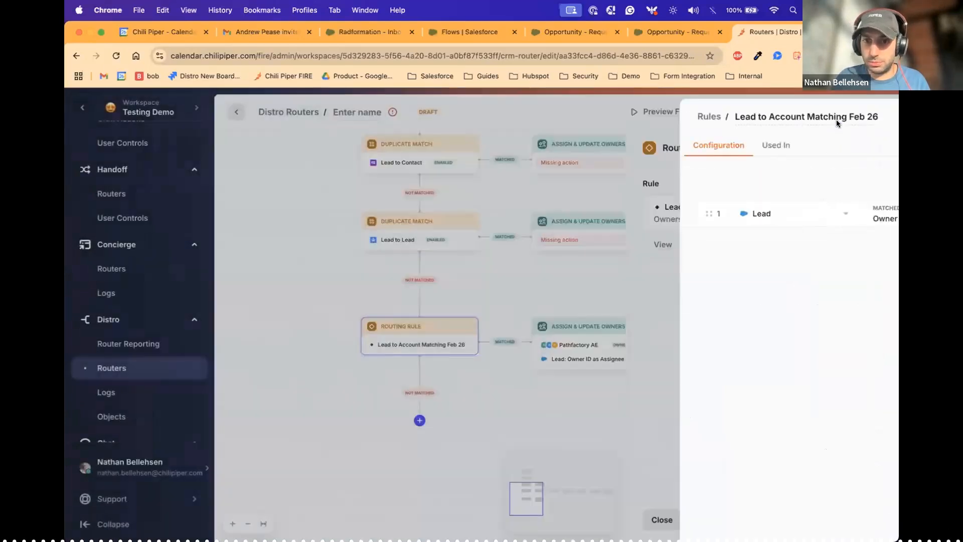
# - Review the assignee team, working hours and ownership update settings of the rule's Assign & Update Ownership node
pyautogui.click(568, 344)
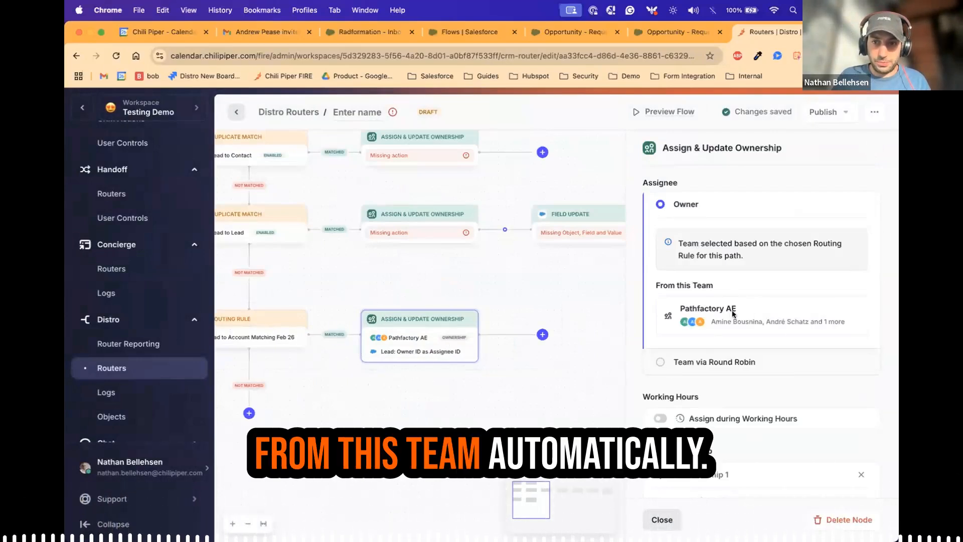
pyautogui.scroll(-3, 732, 310)
pyautogui.scroll(3, 732, 301)
pyautogui.scroll(-5, 721, 308)
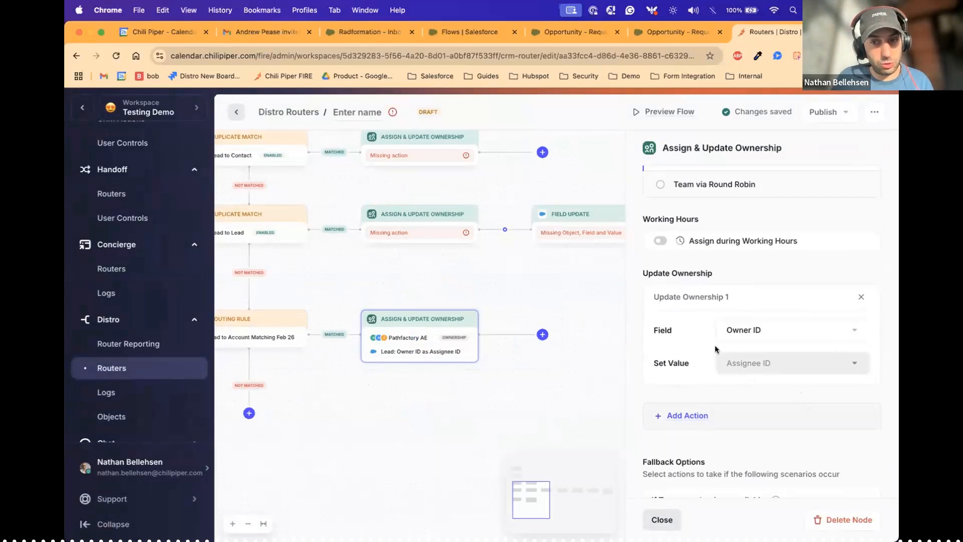
# - Add a Routing Rule node on the not-matched path below the Lead to Account Matching Feb 26 rule
pyautogui.scroll(-2, 662, 356)
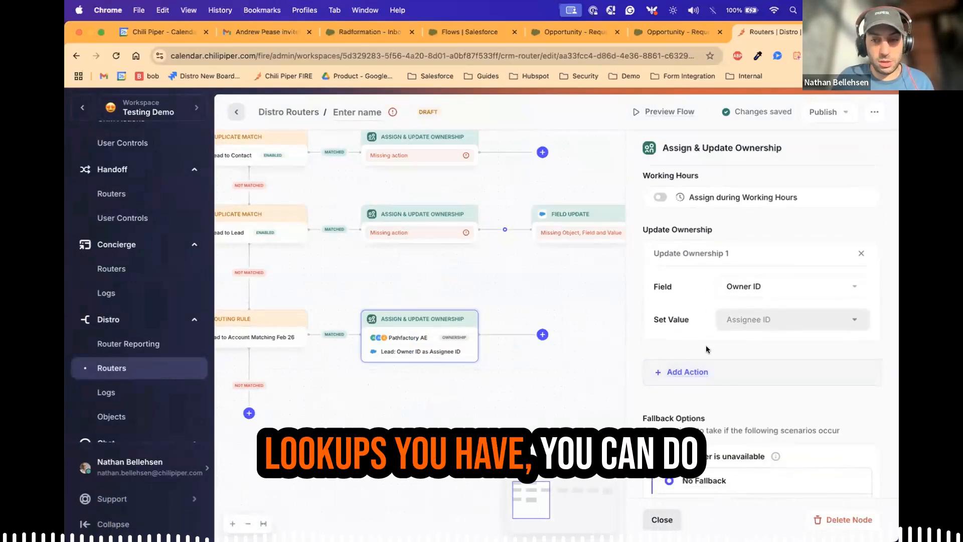
pyautogui.moveTo(446, 370); pyautogui.dragTo(510, 374)
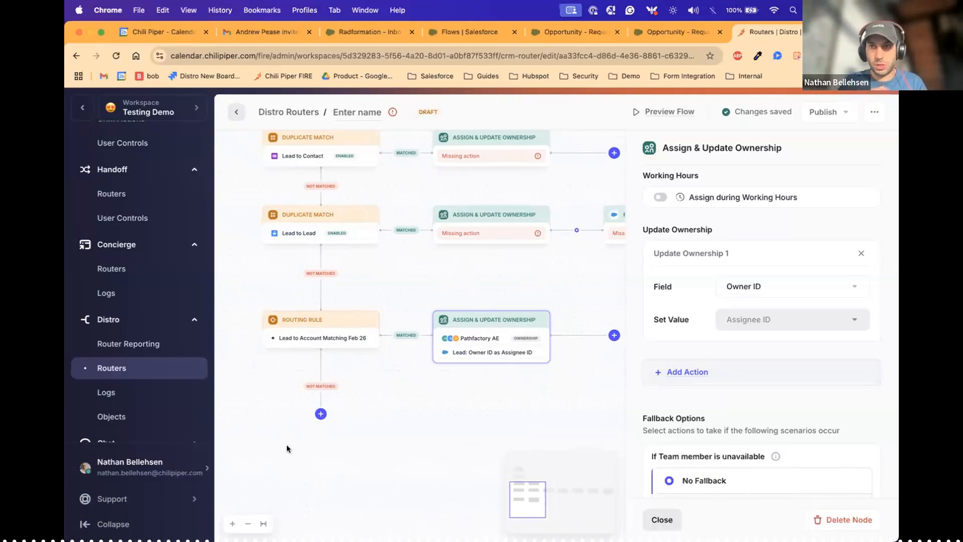
pyautogui.click(320, 414)
pyautogui.click(301, 422)
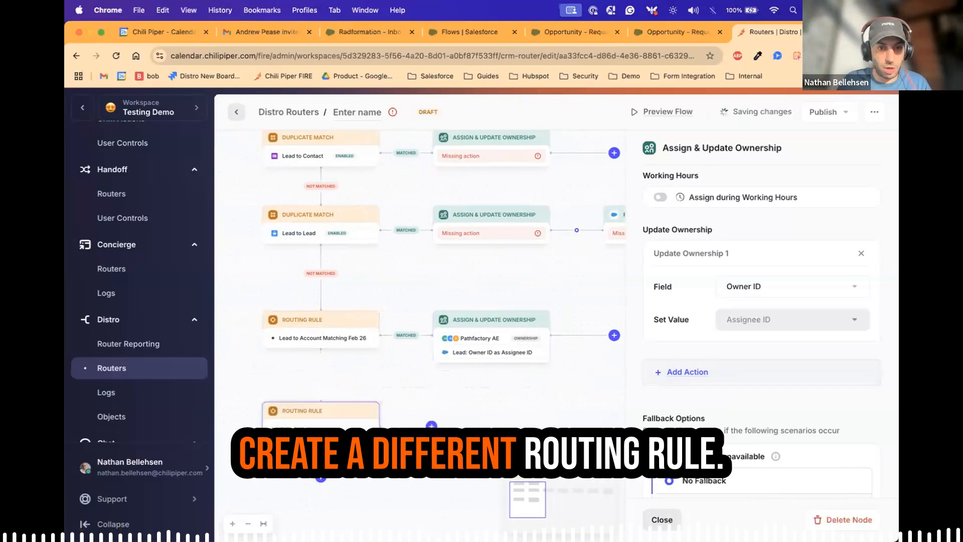
pyautogui.scroll(2, 463, 341)
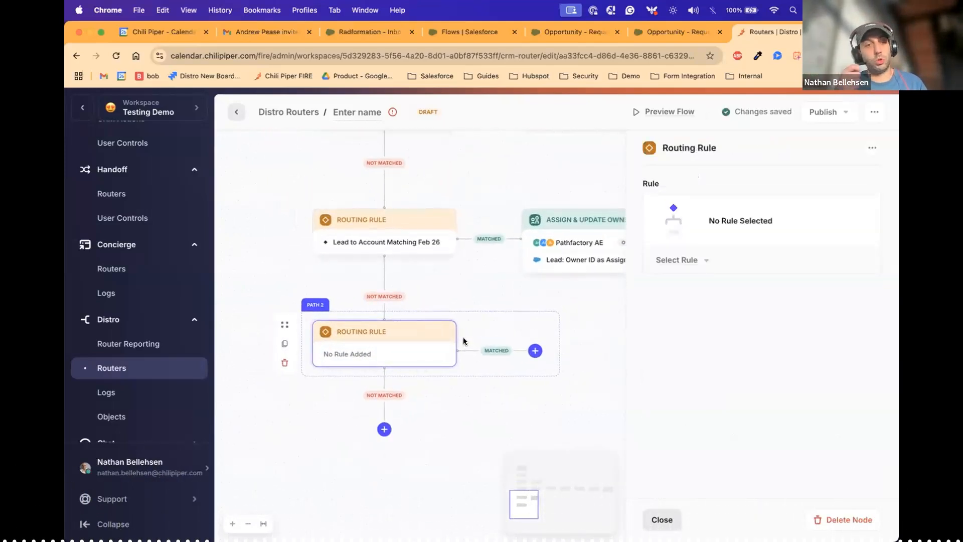
# - Create a new rule without ownership for the empty Routing Rule node
pyautogui.click(678, 260)
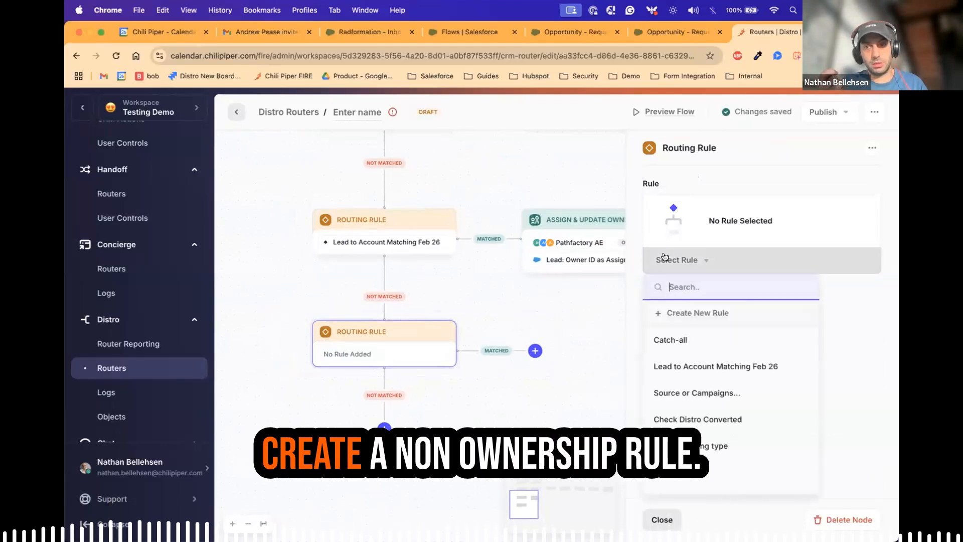
pyautogui.click(678, 311)
pyautogui.click(587, 288)
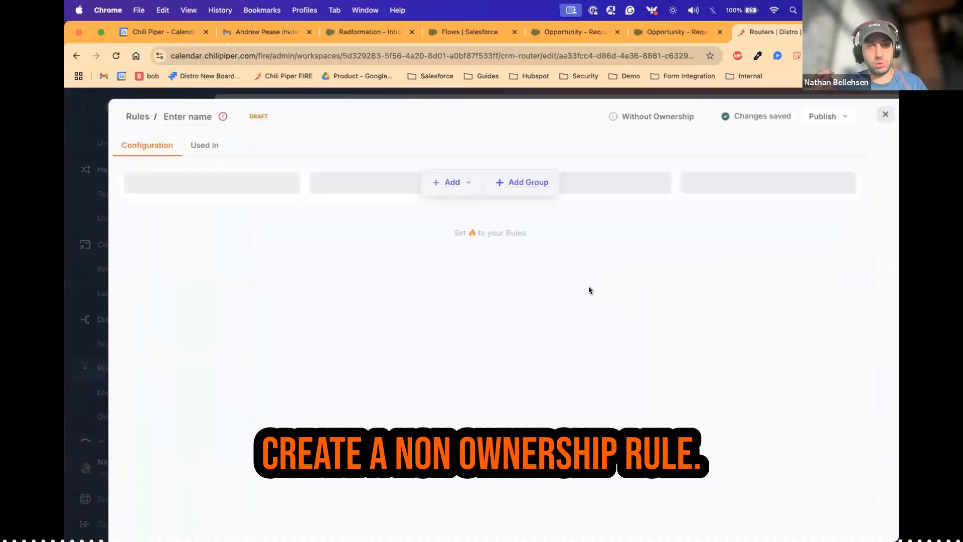
# - Add a condition to the new rule using the Lead object and its State/Province field
pyautogui.click(454, 193)
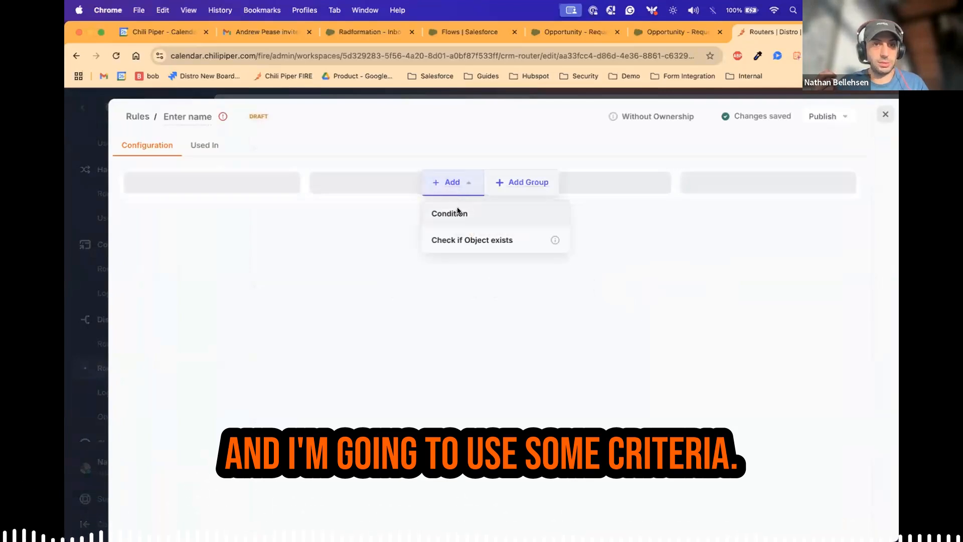
pyautogui.click(454, 213)
pyautogui.click(245, 185)
pyautogui.click(242, 279)
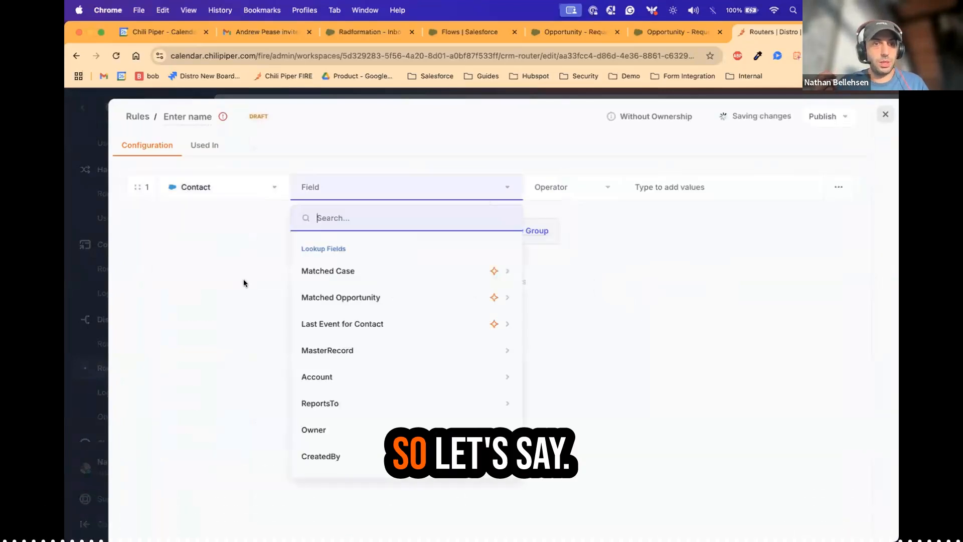
pyautogui.click(243, 279)
pyautogui.click(239, 197)
pyautogui.click(234, 295)
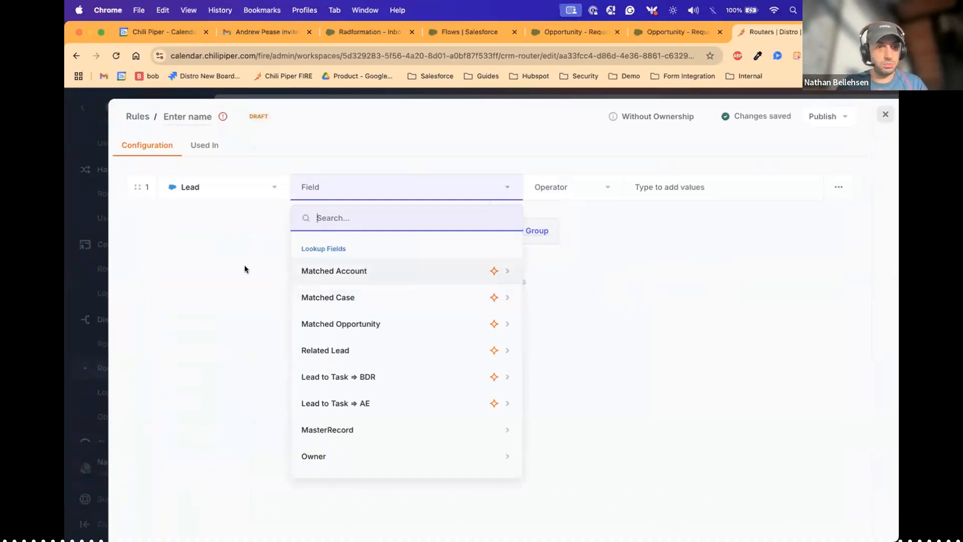
pyautogui.write('sta')
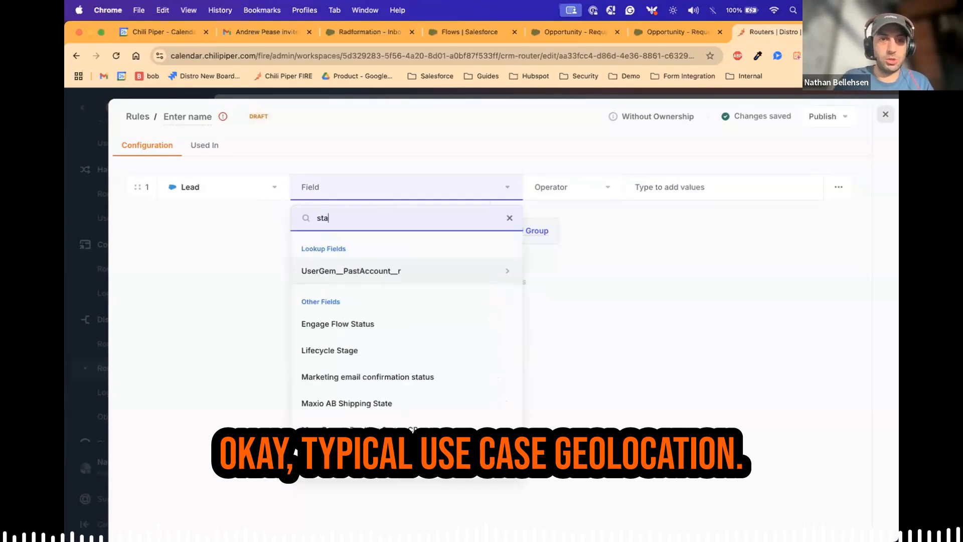
pyautogui.write('te')
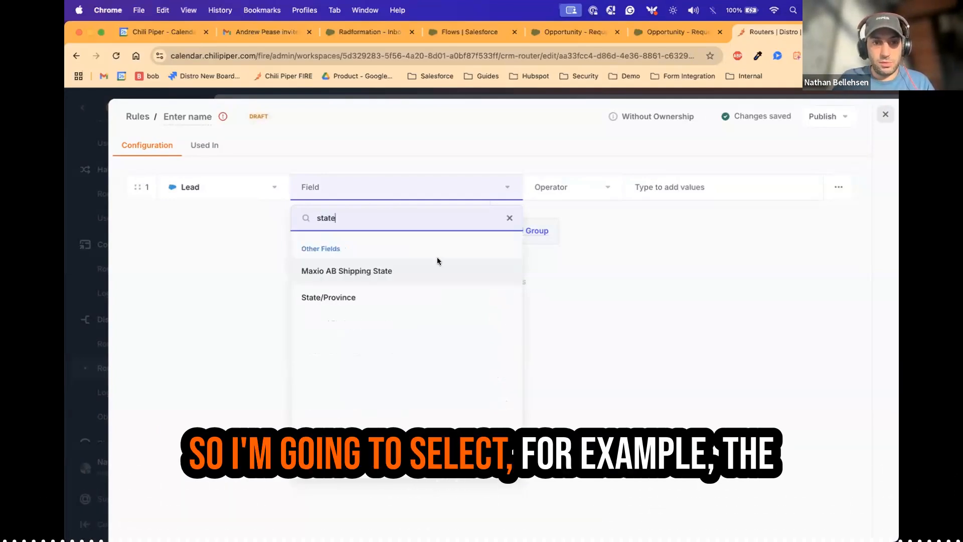
pyautogui.click(367, 299)
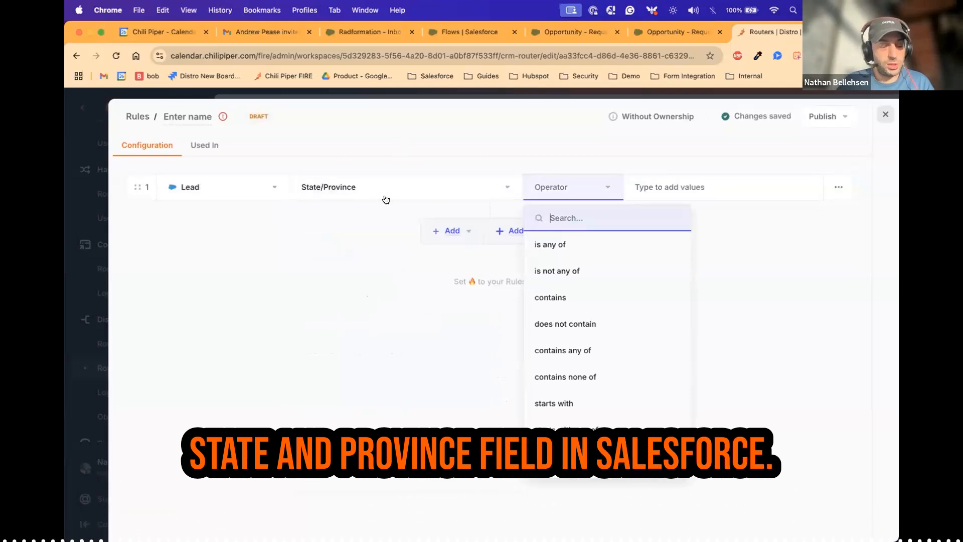
# - Set the State/Province condition to is any of New York and Montreal
pyautogui.click(552, 245)
pyautogui.click(683, 187)
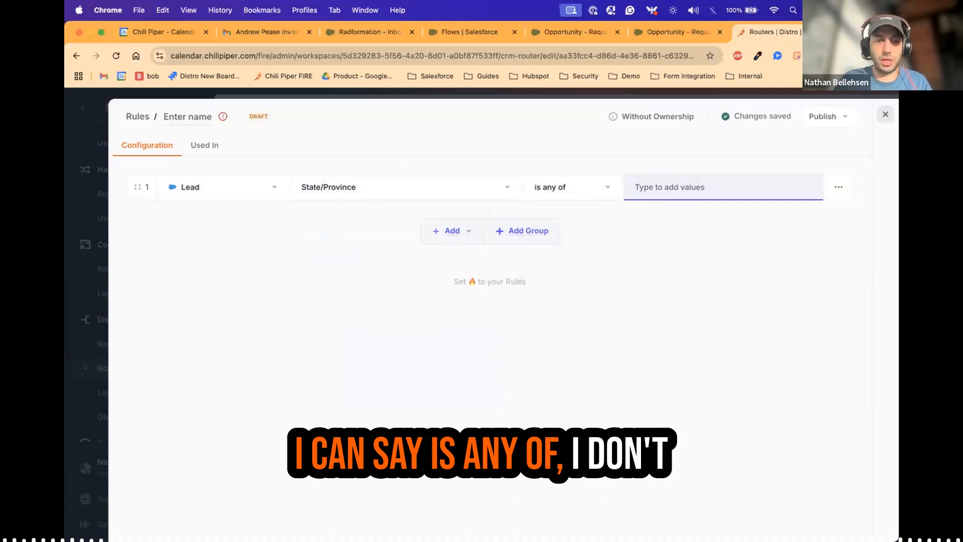
pyautogui.write('New York')
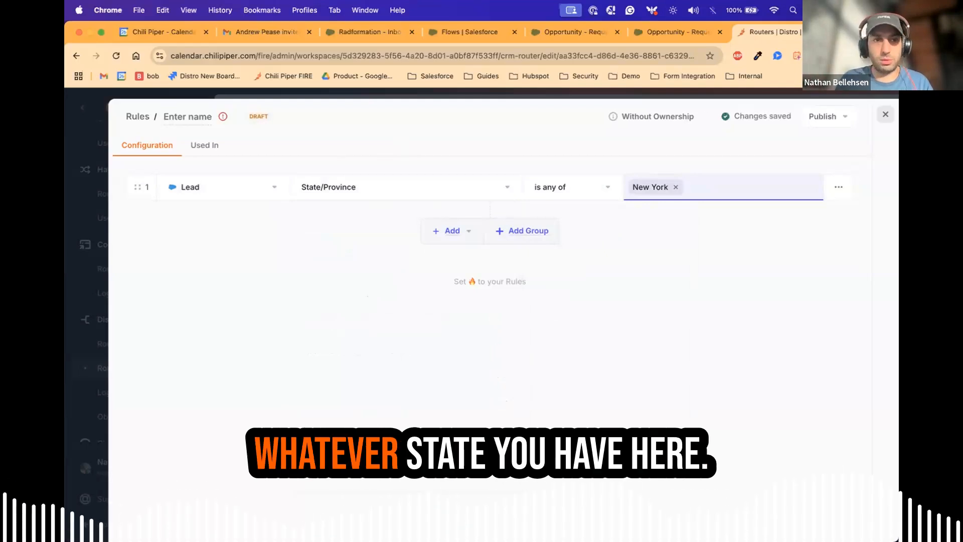
pyautogui.write('Montreal')
pyautogui.press('Return')
pyautogui.click(717, 274)
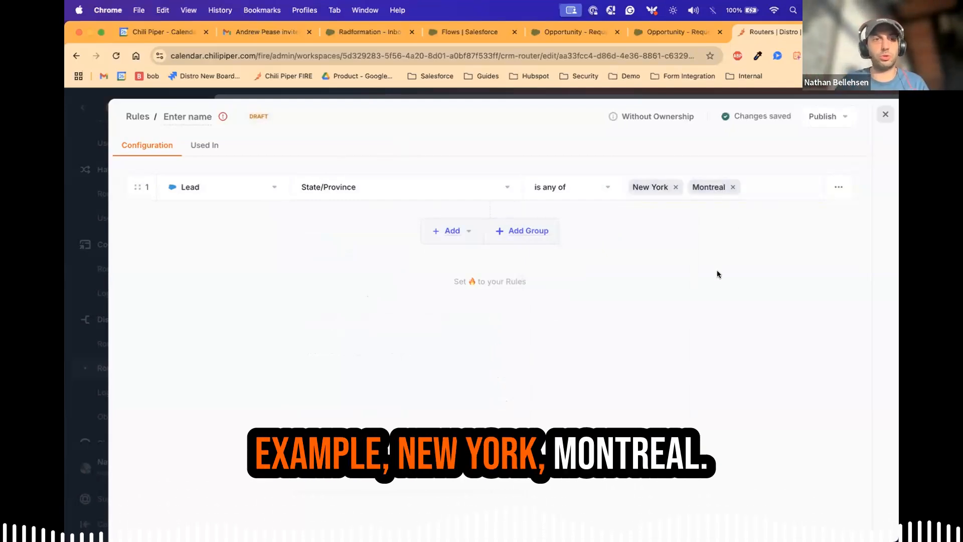
# - Name the rule East Coast and publish it
pyautogui.click(178, 115)
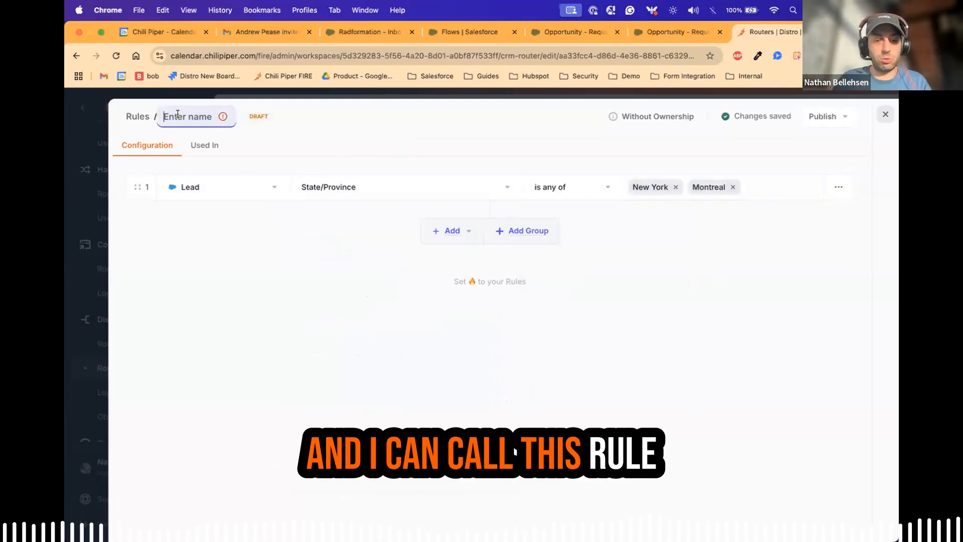
pyautogui.write('East COa')
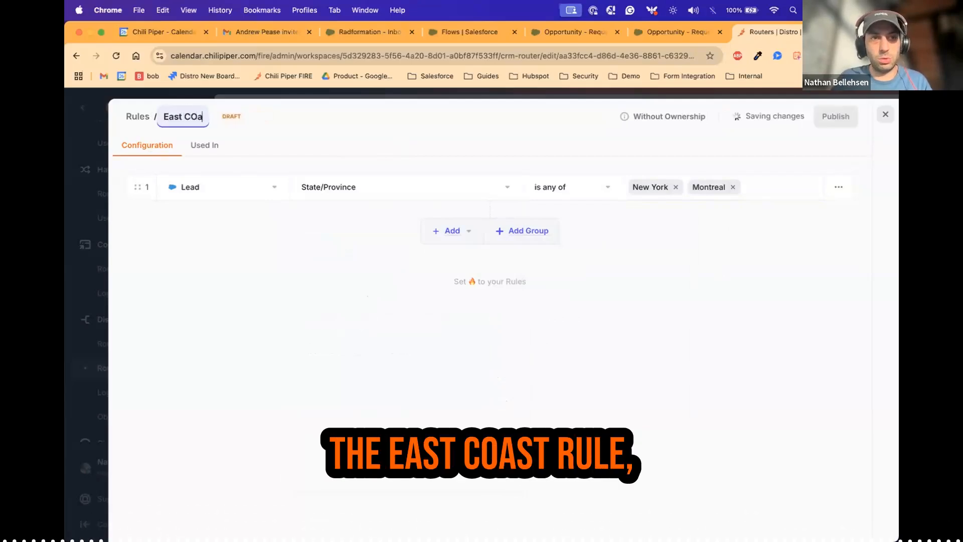
pyautogui.press('BackSpace')
pyautogui.press('BackSpace')
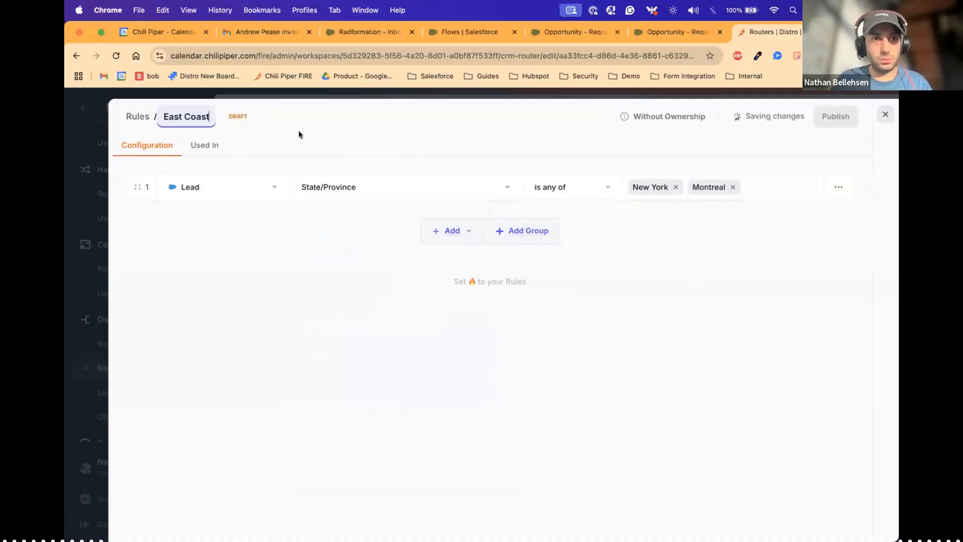
pyautogui.click(833, 116)
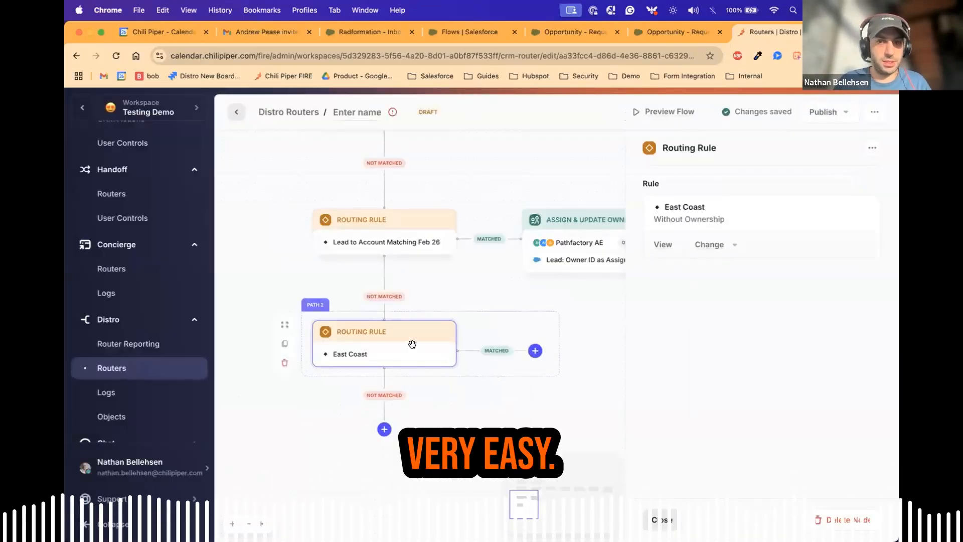
# - Reopen the East Coast rule, add an empty second condition and browse the Lead fields available for conditions
pyautogui.click(663, 245)
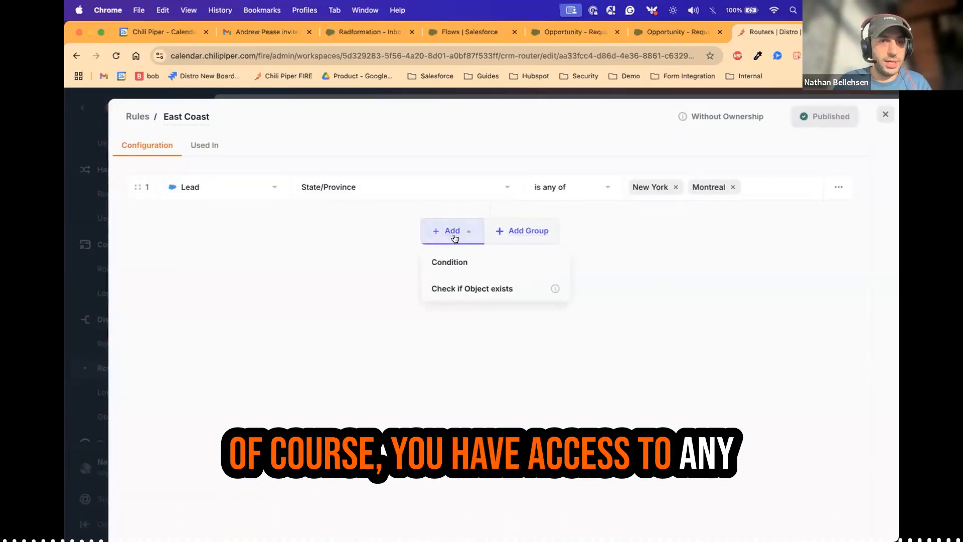
pyautogui.click(456, 262)
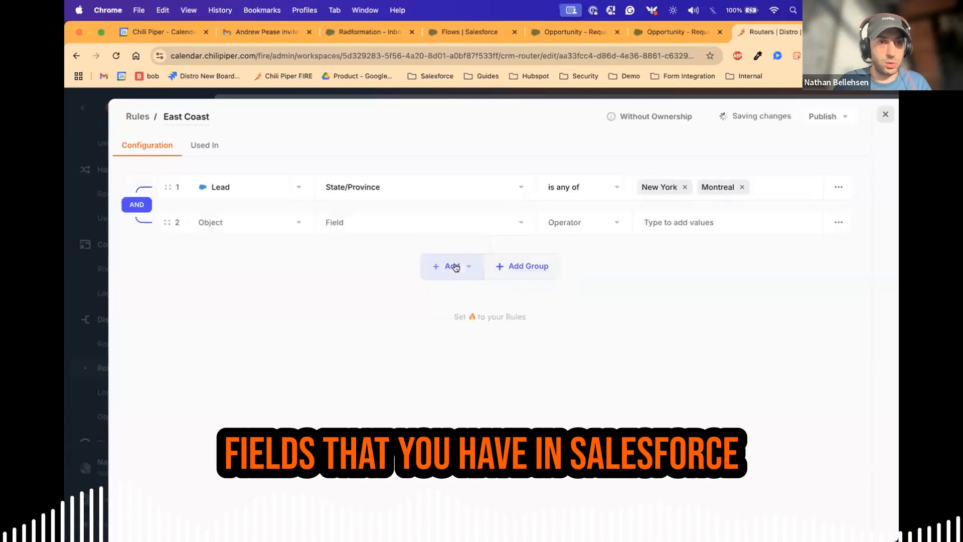
pyautogui.click(391, 188)
pyautogui.scroll(-8, 418, 328)
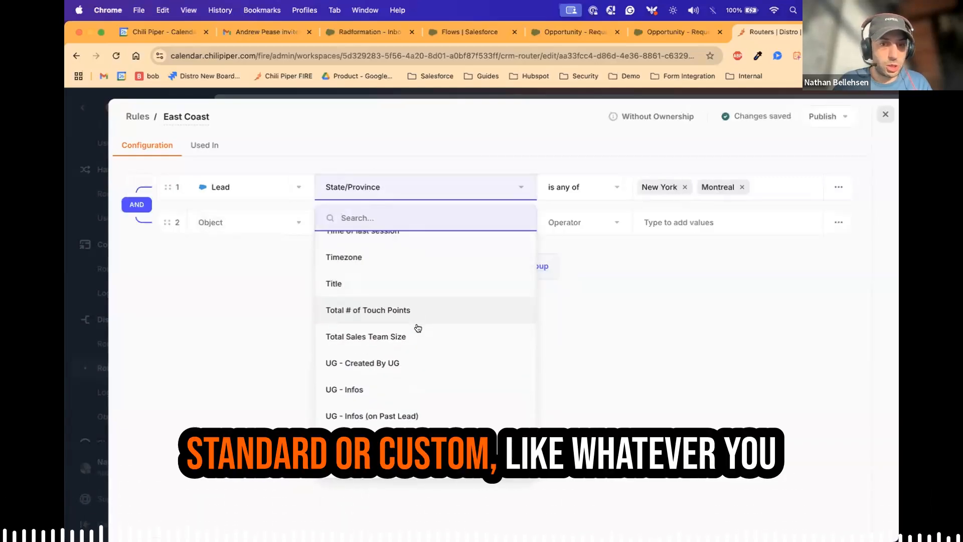
pyautogui.scroll(10, 418, 329)
pyautogui.click(197, 265)
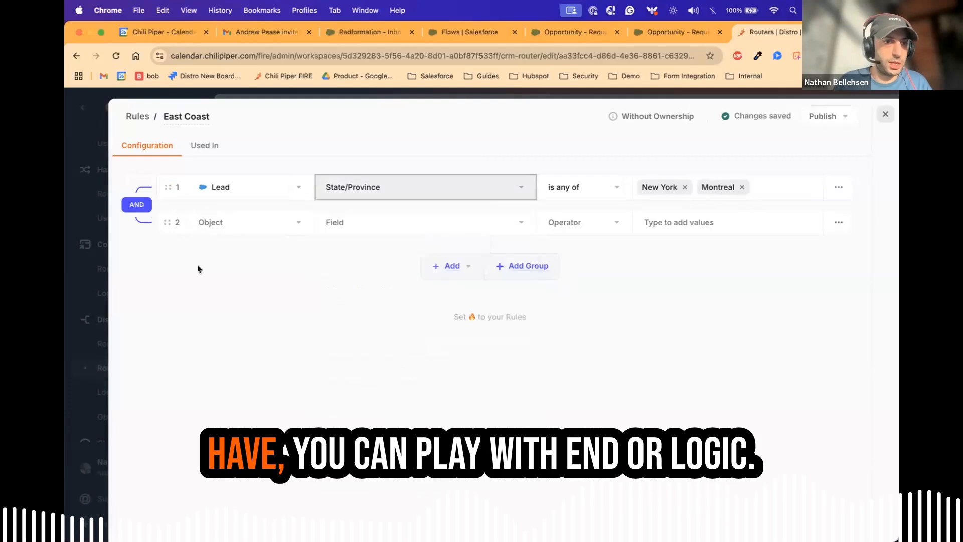
# - Try the AND/OR toggle between the conditions and add a group holding two empty conditions joined by OR
pyautogui.click(134, 207)
pyautogui.click(135, 206)
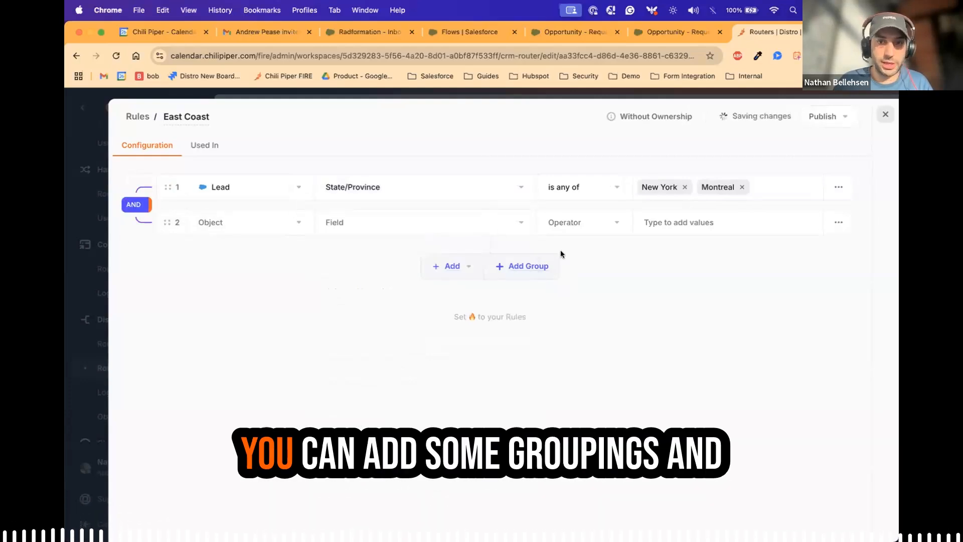
pyautogui.click(540, 265)
pyautogui.click(199, 294)
pyautogui.click(193, 327)
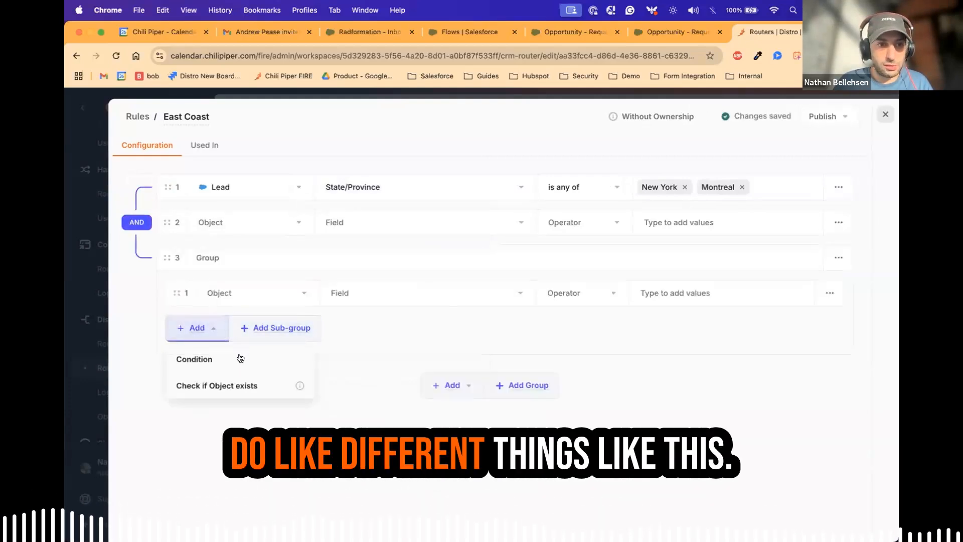
pyautogui.click(240, 358)
pyautogui.click(176, 311)
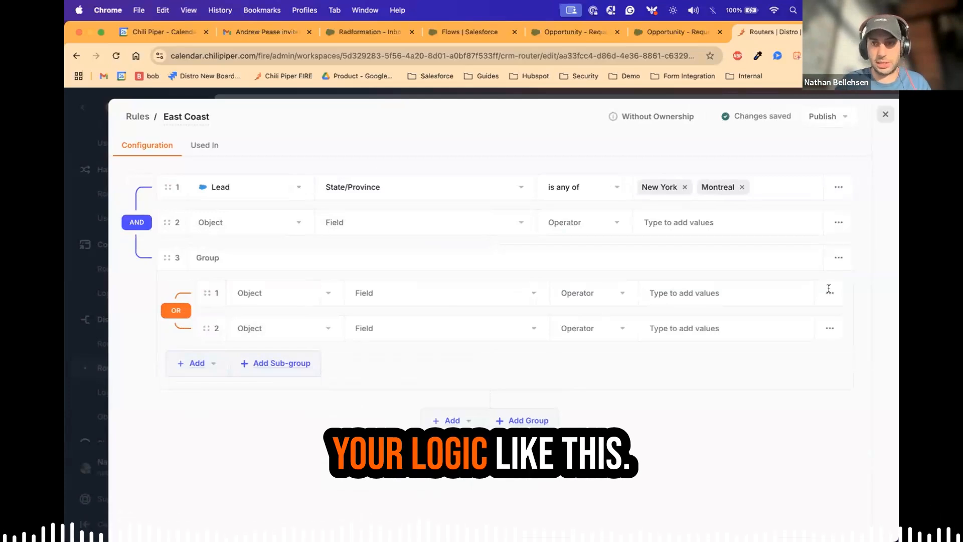
# - Remove the condition group and the empty second condition from the East Coast rule
pyautogui.click(843, 258)
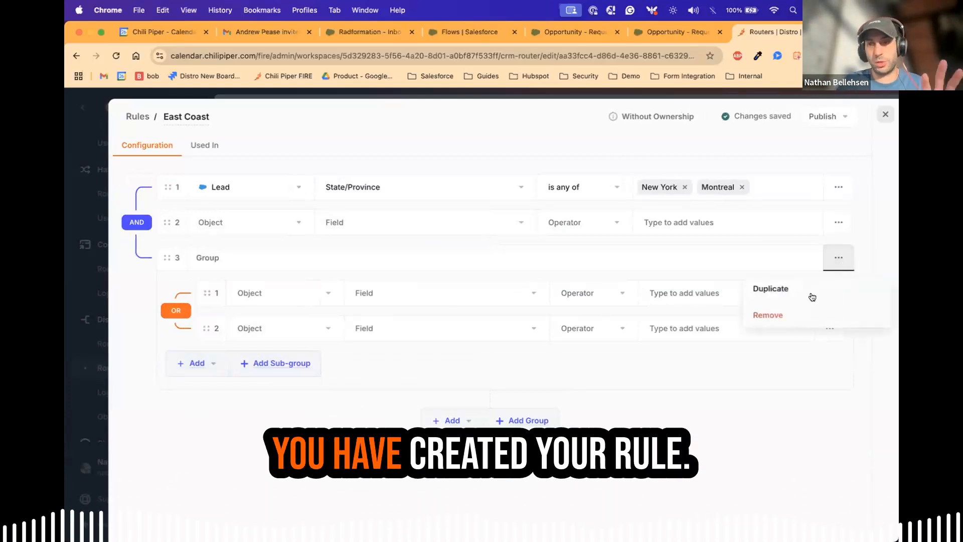
pyautogui.click(793, 315)
pyautogui.click(838, 222)
pyautogui.click(795, 278)
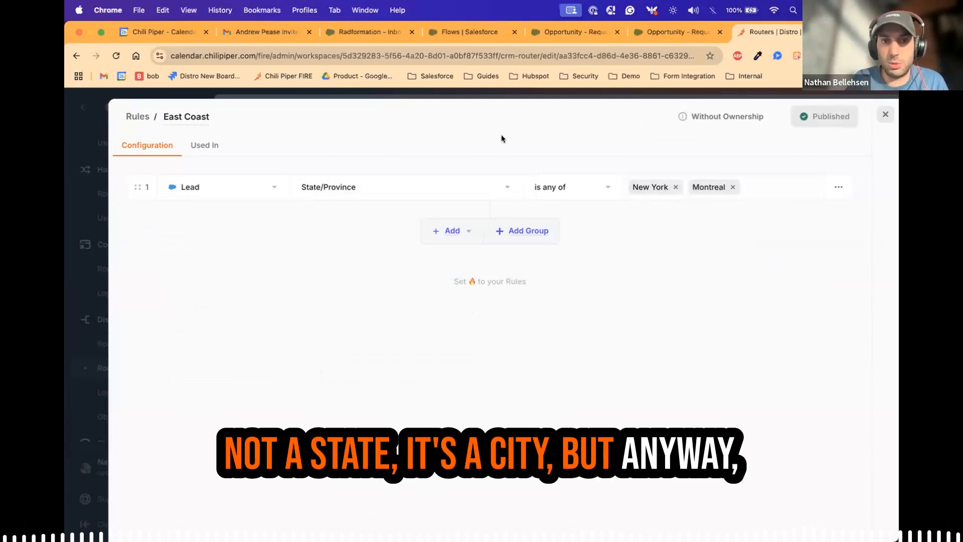
# - Replace Montreal with Quebec in the State/Province condition and publish the East Coast rule again
pyautogui.click(733, 186)
pyautogui.write('Q')
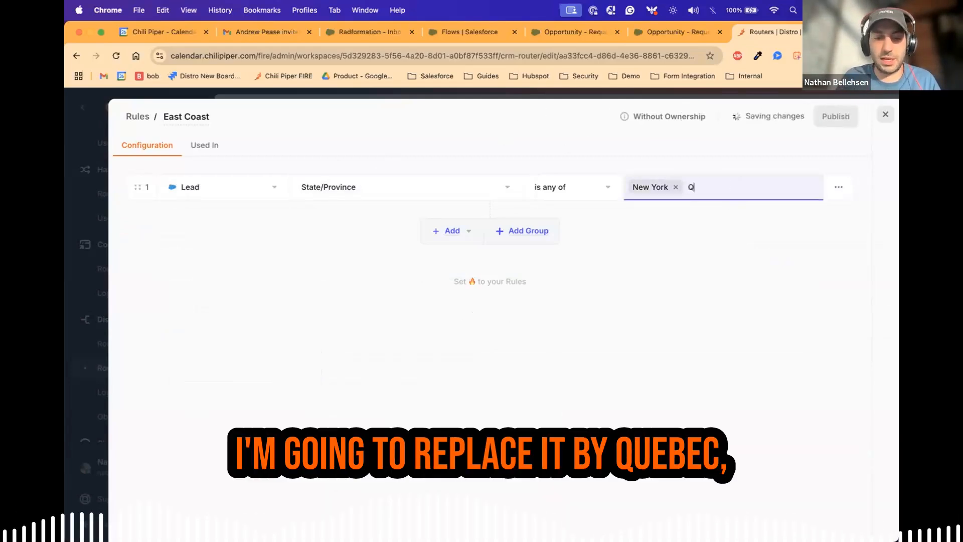
pyautogui.write('uebec')
pyautogui.click(722, 226)
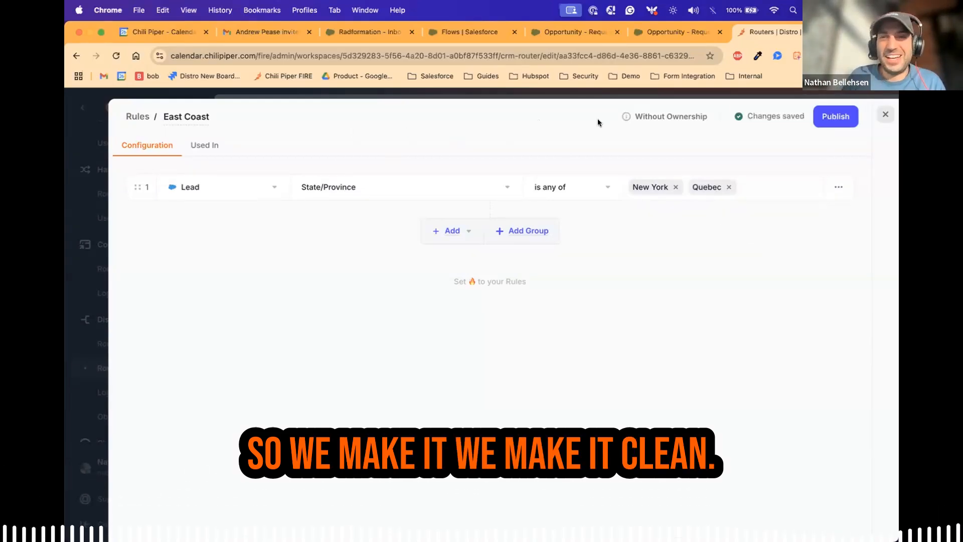
pyautogui.click(834, 122)
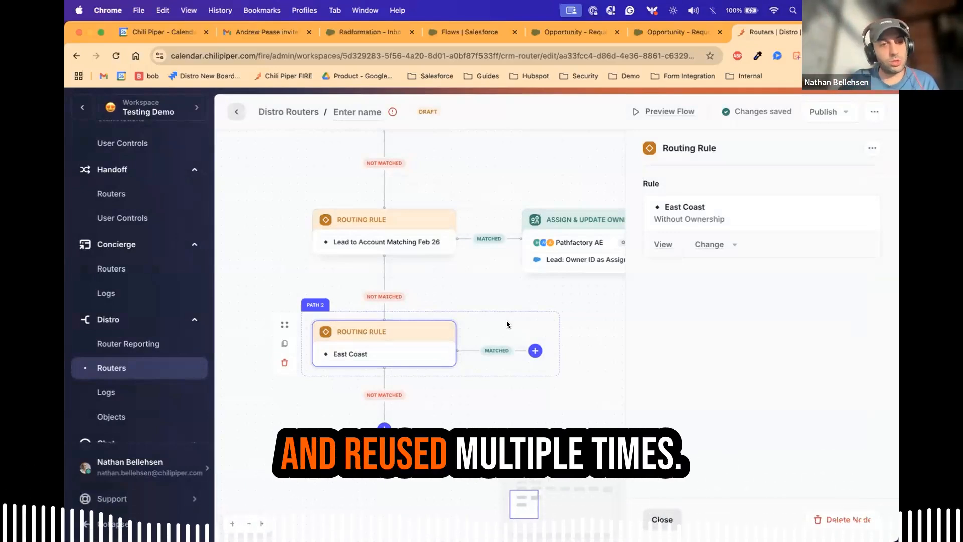
# - Add an Assign & Update Ownership node to the matched path of the East Coast rule
pyautogui.click(535, 350)
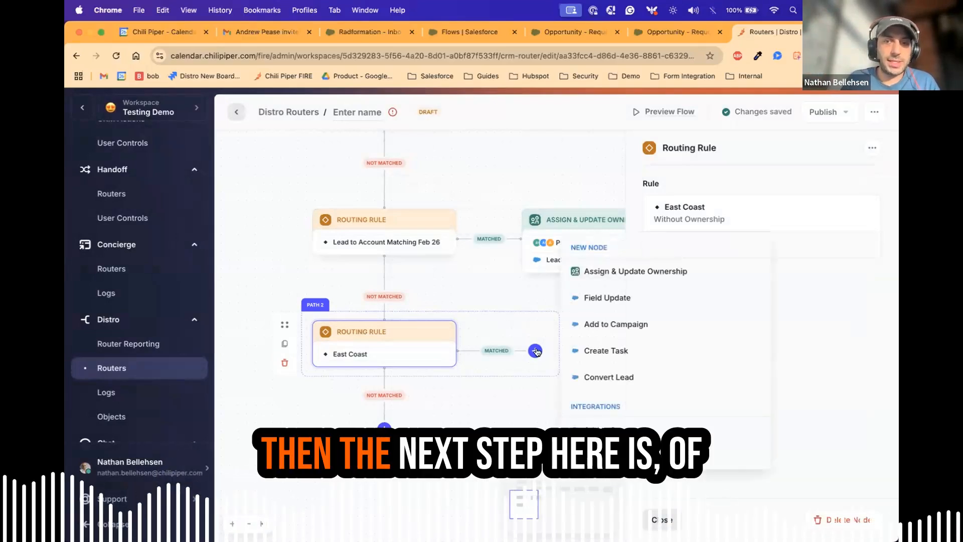
pyautogui.click(631, 271)
pyautogui.scroll(2, 380, 325)
pyautogui.moveTo(287, 293); pyautogui.dragTo(464, 278)
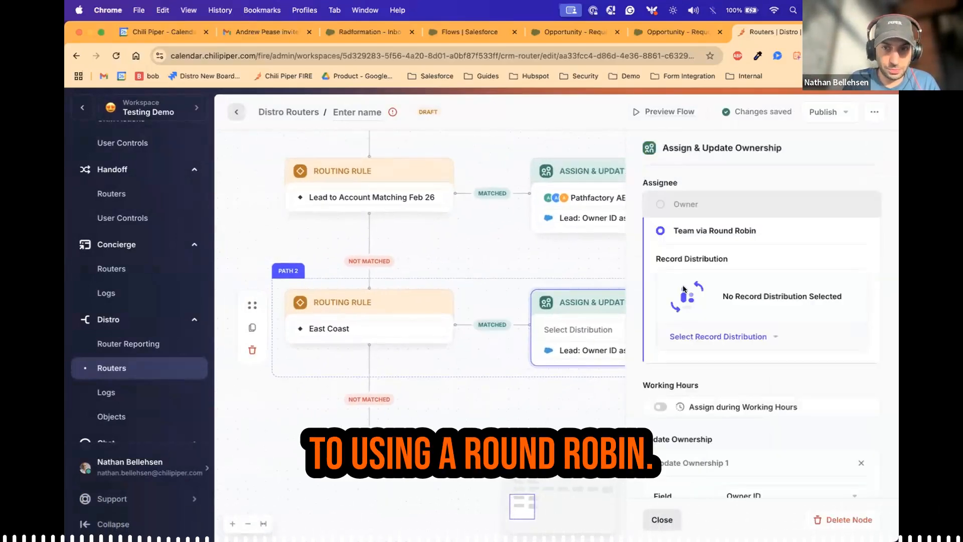
# - Select the existing cheetos record distribution for the East Coast round-robin assignment
pyautogui.click(733, 337)
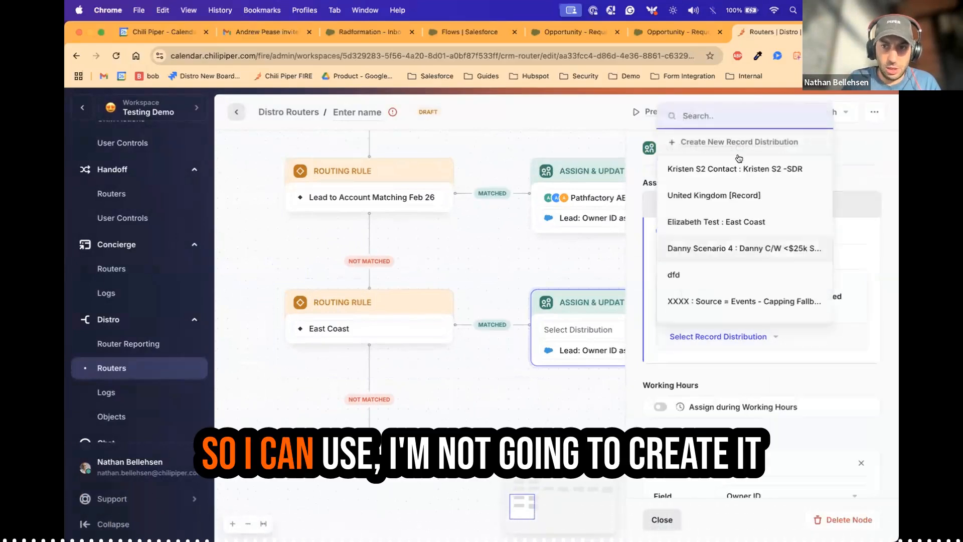
pyautogui.scroll(-3, 747, 190)
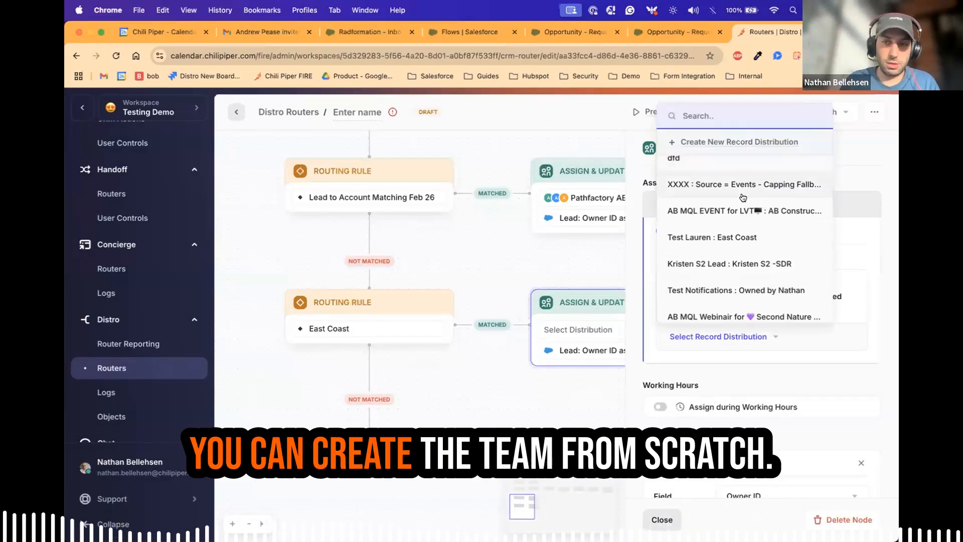
pyautogui.scroll(-6, 737, 198)
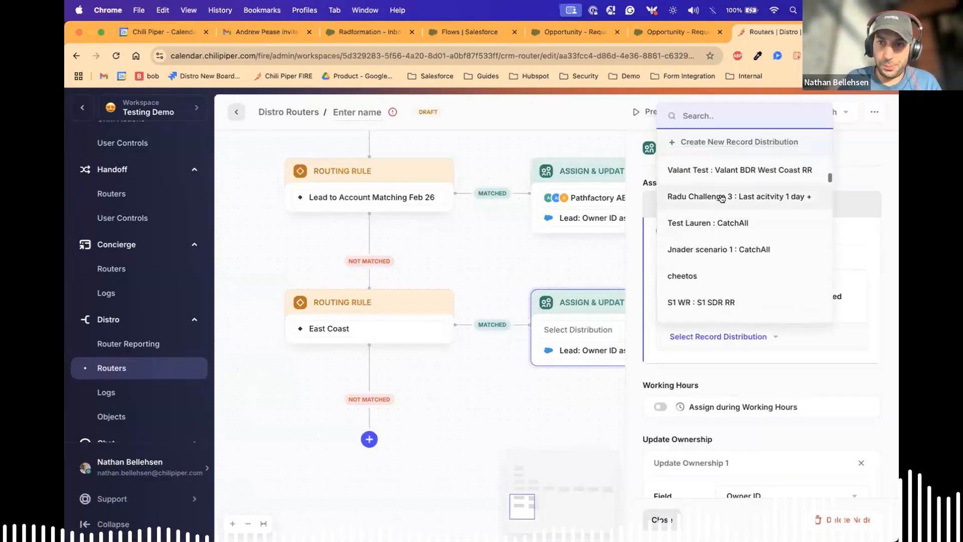
pyautogui.scroll(-3, 702, 226)
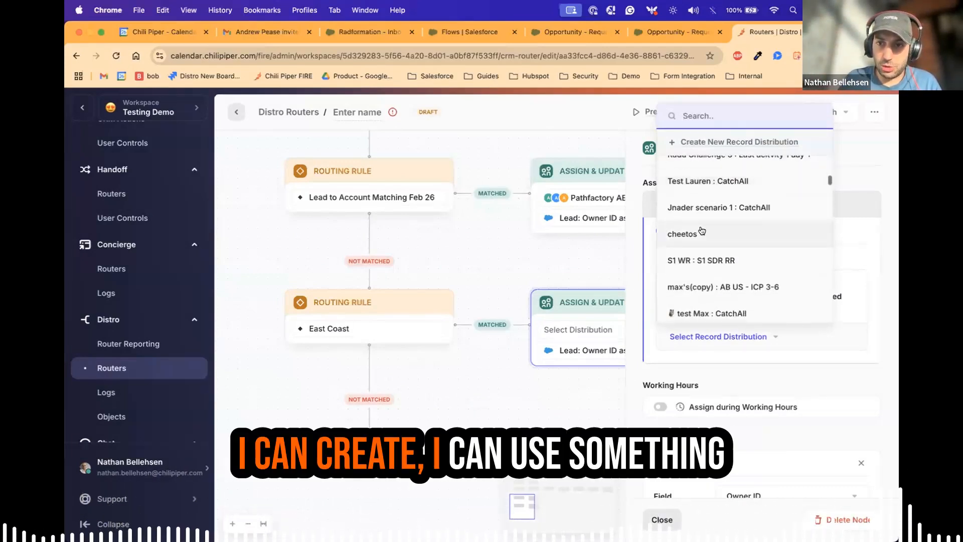
pyautogui.click(716, 191)
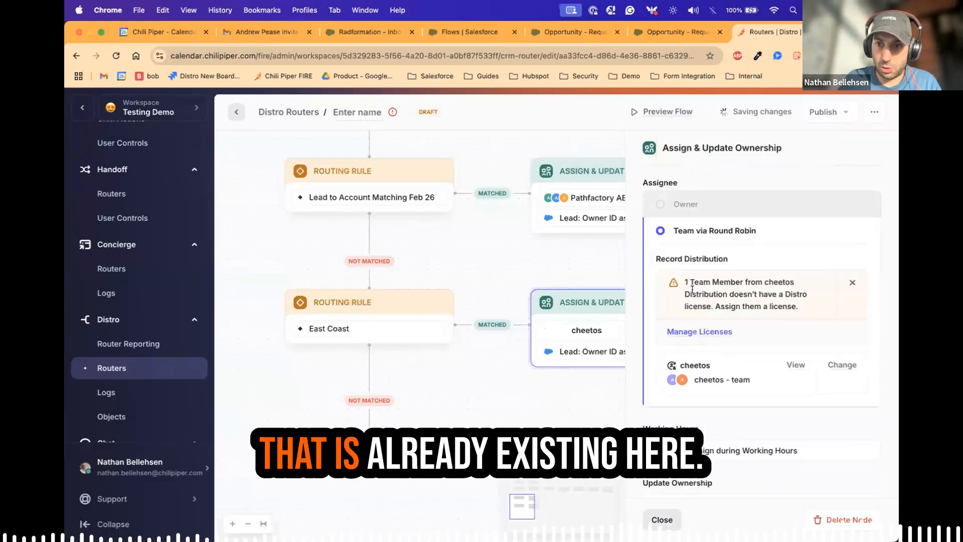
# - Change the East Coast assignment's record distribution to S1 WR : S1 SDR RR
pyautogui.click(830, 369)
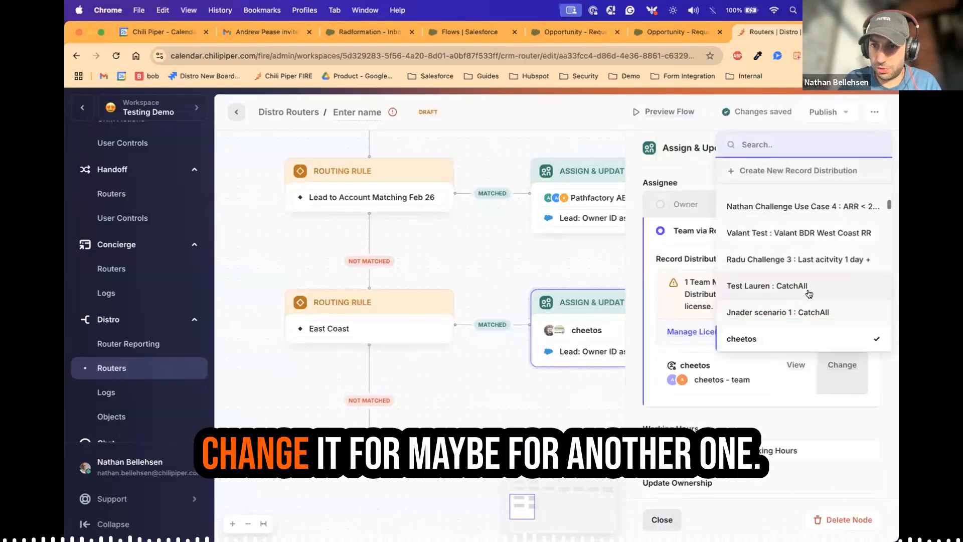
pyautogui.scroll(-3, 802, 280)
pyautogui.click(790, 255)
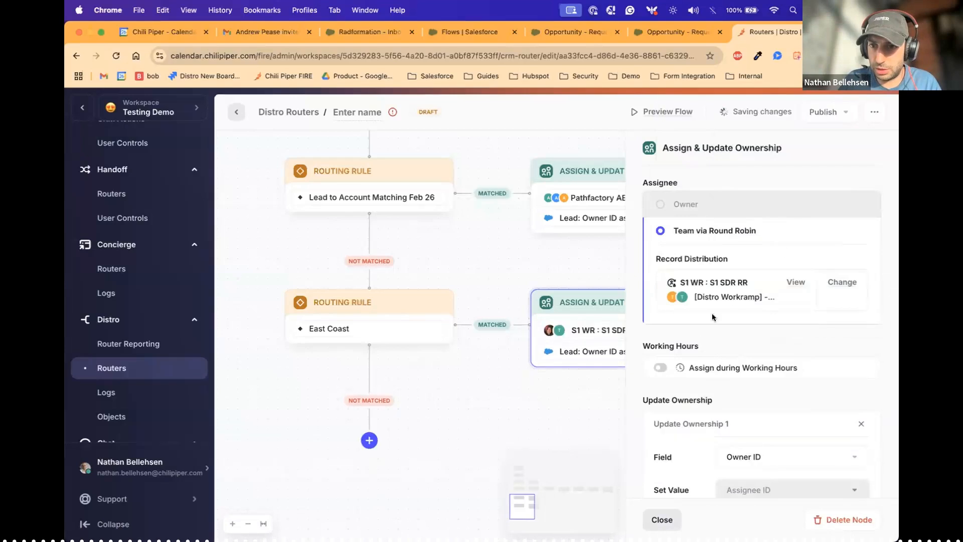
pyautogui.moveTo(541, 259); pyautogui.dragTo(437, 260)
pyautogui.moveTo(518, 265); pyautogui.dragTo(469, 264)
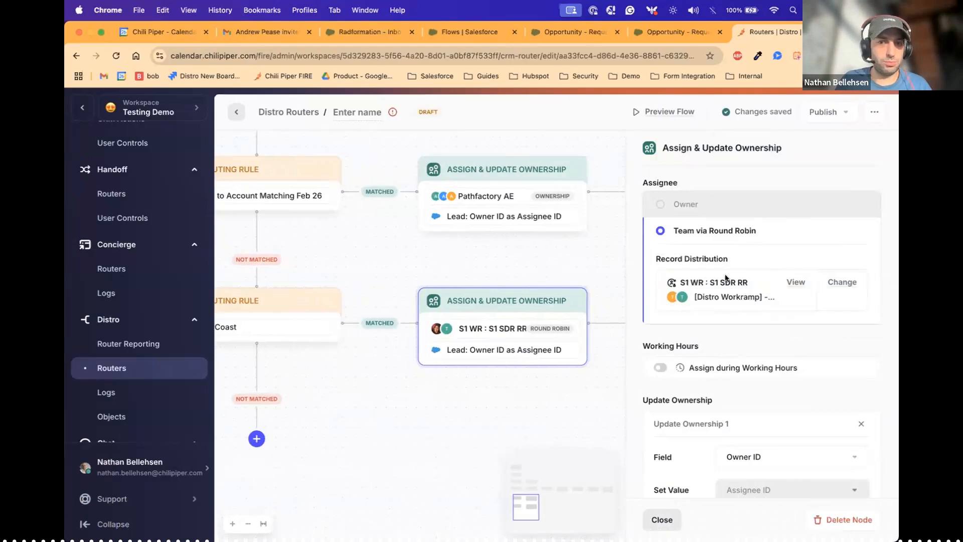
# - Examine the S1 WR : S1 SDR RR distribution's algorithm, team and weekly limits, and look over the assignment node's other settings
pyautogui.click(793, 281)
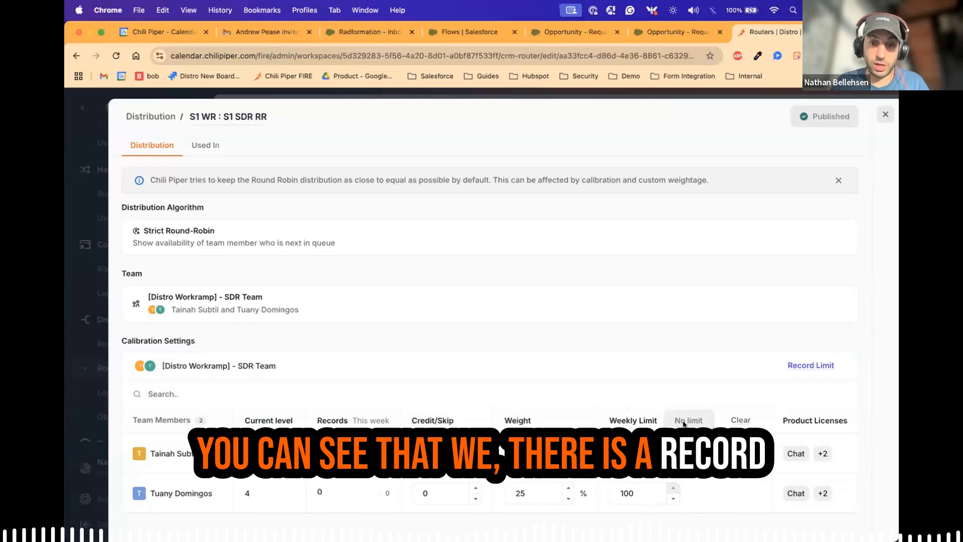
pyautogui.click(683, 424)
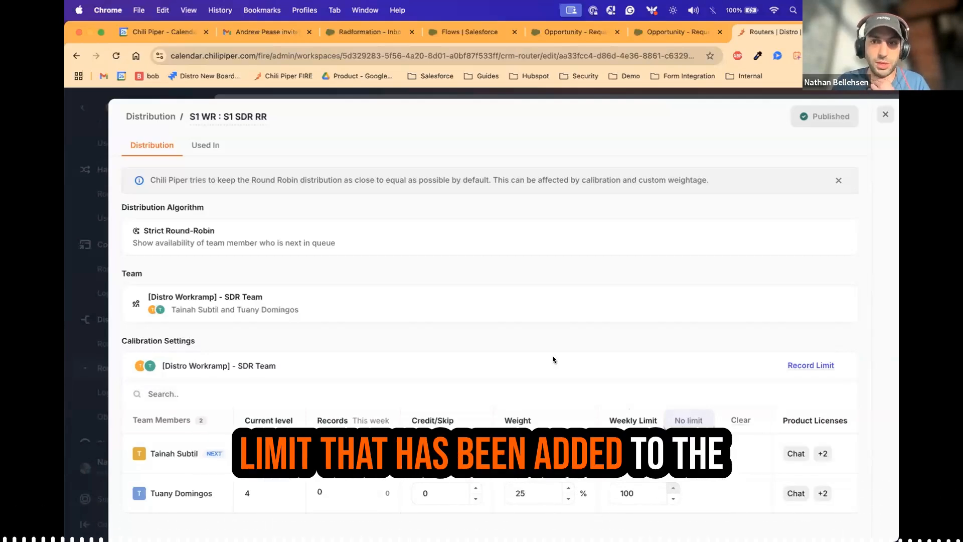
pyautogui.click(885, 114)
pyautogui.scroll(-6, 769, 281)
pyautogui.scroll(6, 770, 281)
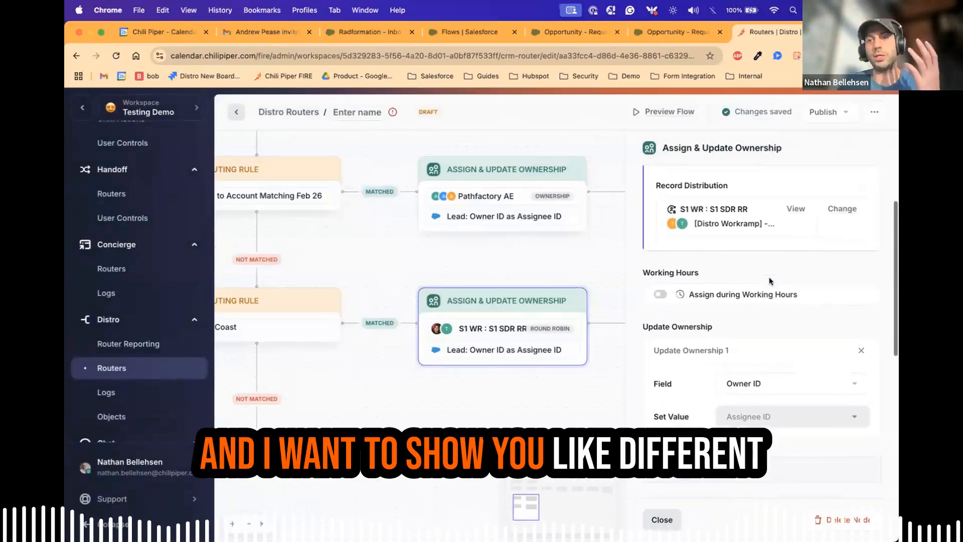
pyautogui.scroll(2, 770, 280)
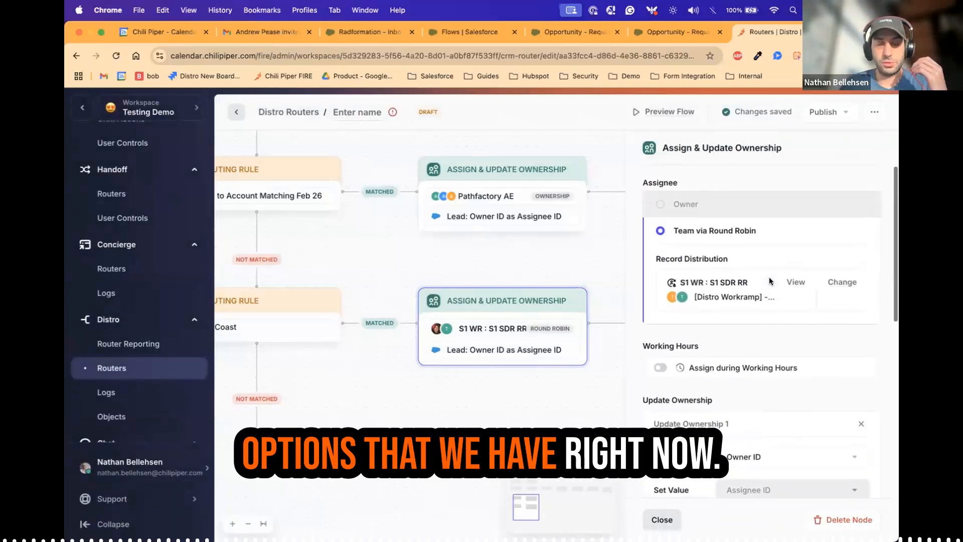
# - Enable Assign during Working Hours on the East Coast Assign & Update Ownership node
pyautogui.scroll(-2, 742, 258)
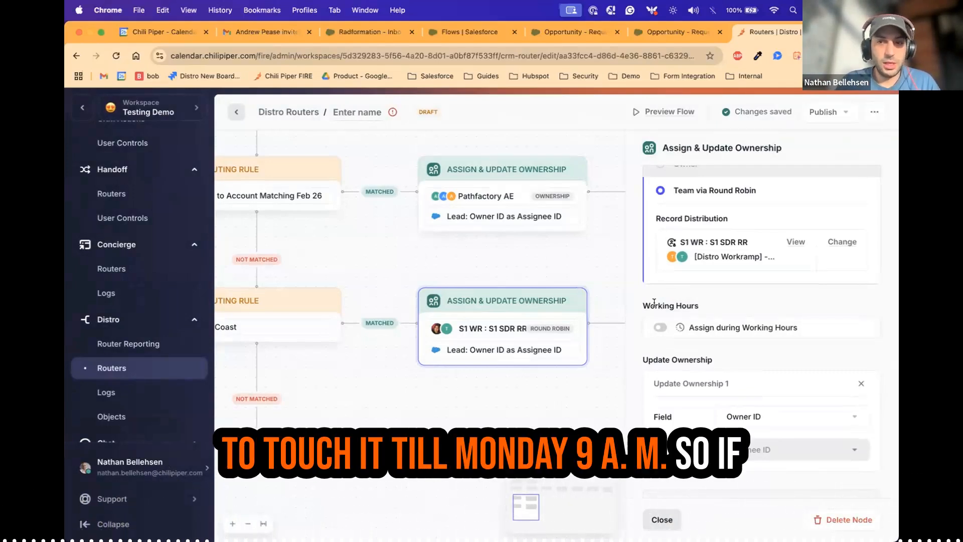
pyautogui.click(658, 328)
pyautogui.click(501, 329)
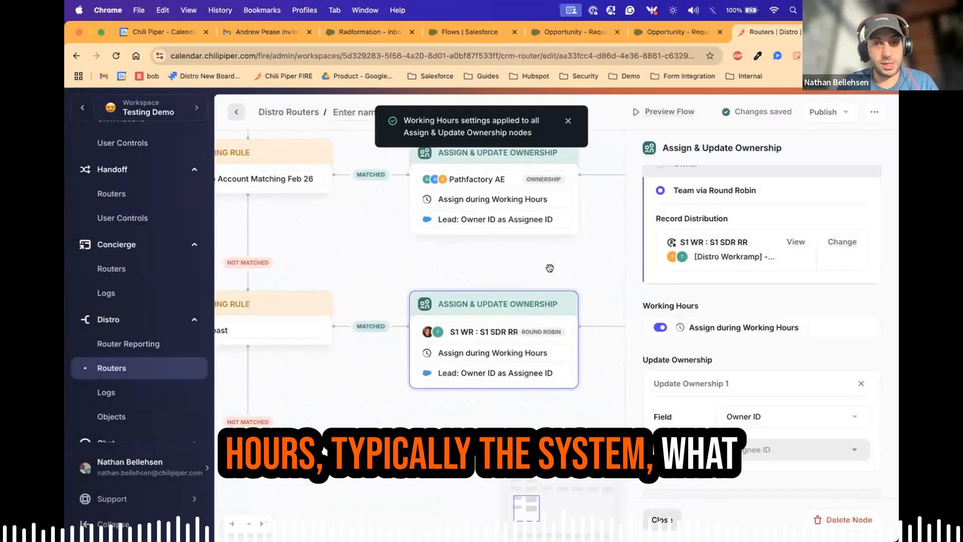
pyautogui.scroll(-3, 552, 264)
pyautogui.moveTo(552, 266); pyautogui.dragTo(492, 267)
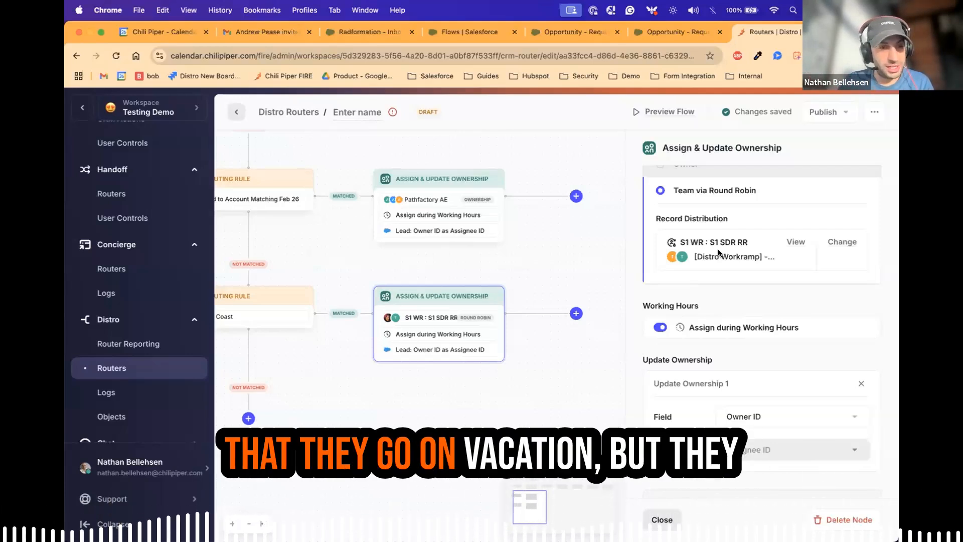
# - Switch to Google Calendar to look at the current week, and return to the router
pyautogui.click(158, 32)
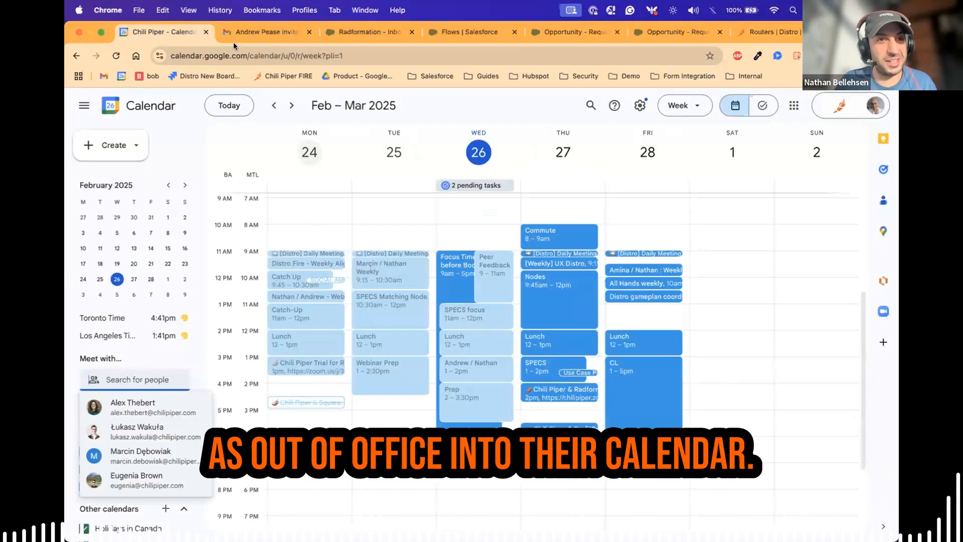
pyautogui.click(762, 33)
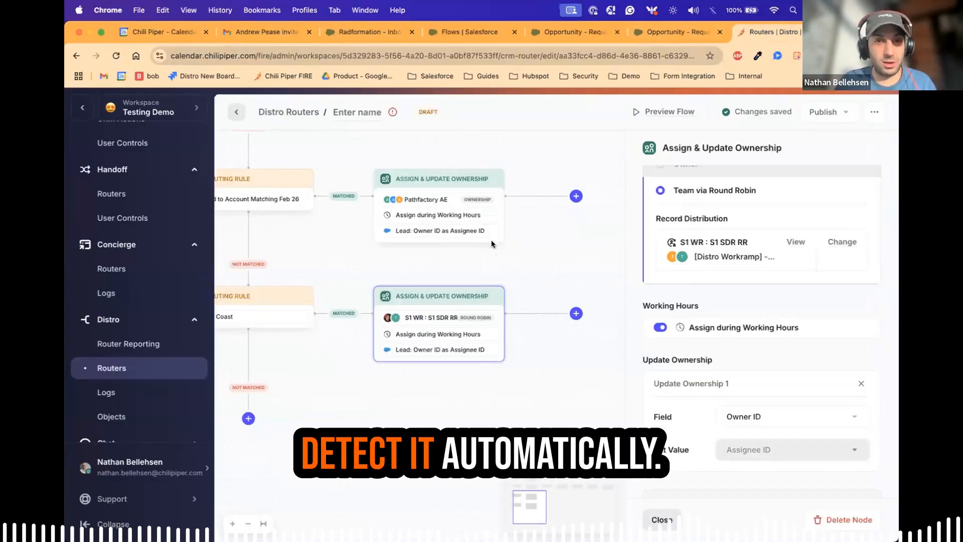
# - Add a Service Level Agreement node after the East Coast Assign & Update Ownership node
pyautogui.moveTo(526, 265); pyautogui.dragTo(558, 263)
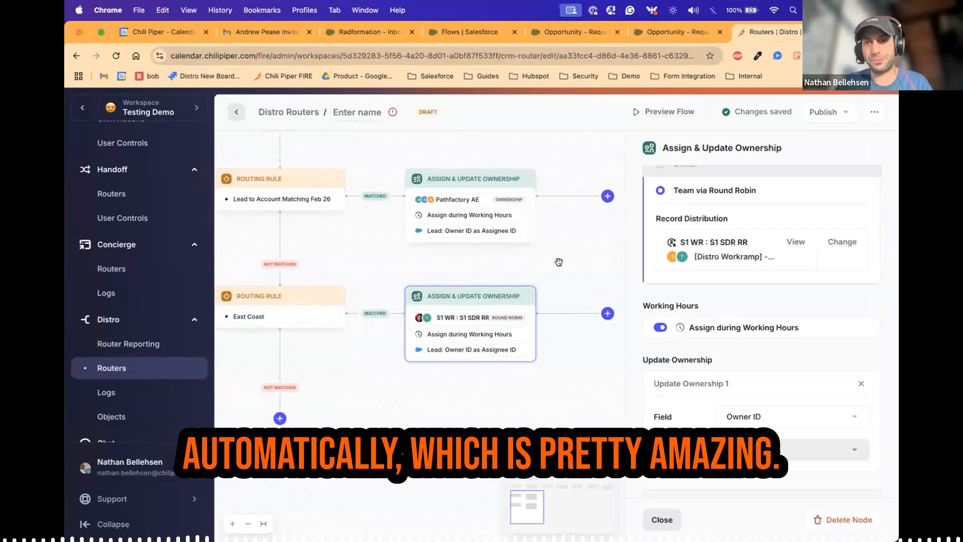
pyautogui.click(607, 313)
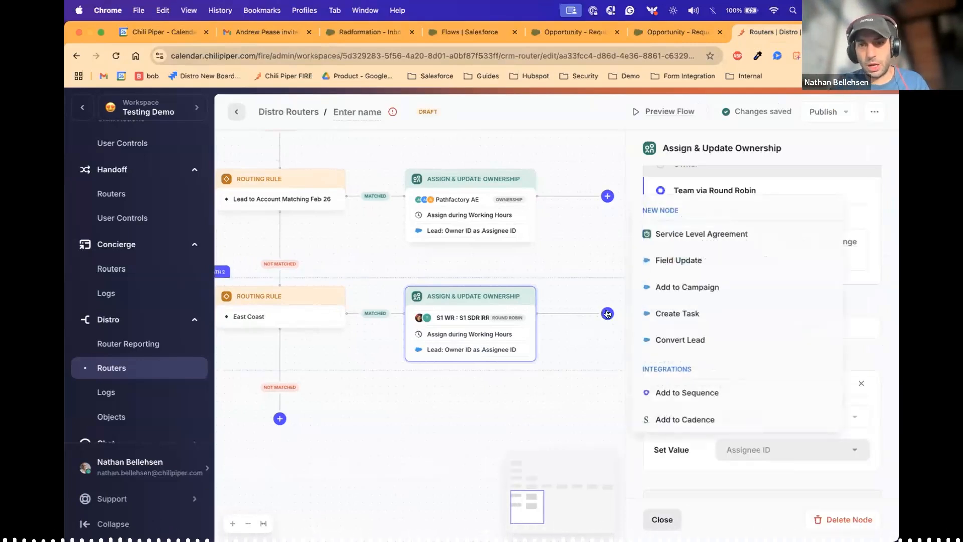
pyautogui.click(684, 239)
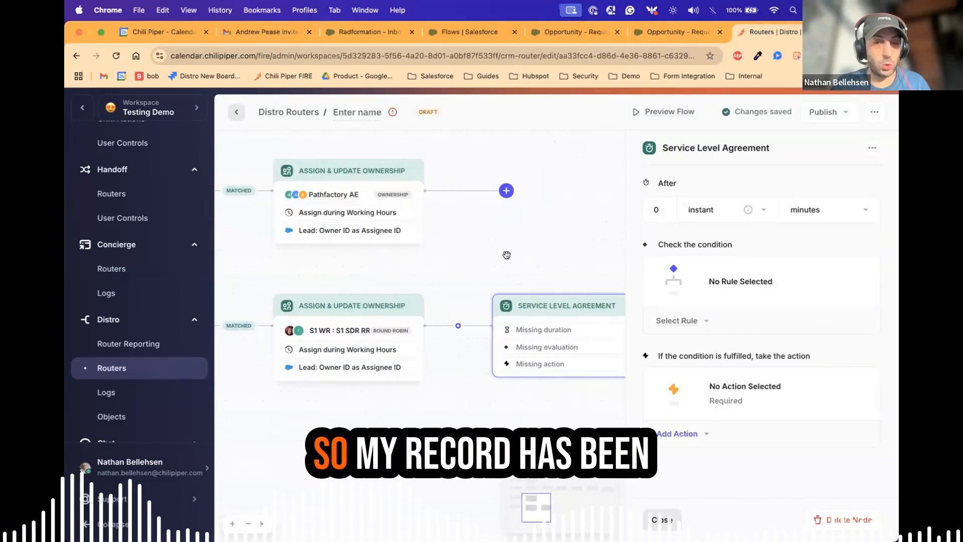
# - Check which team member is next in the round robin of the East Coast assignment's distribution
pyautogui.click(336, 328)
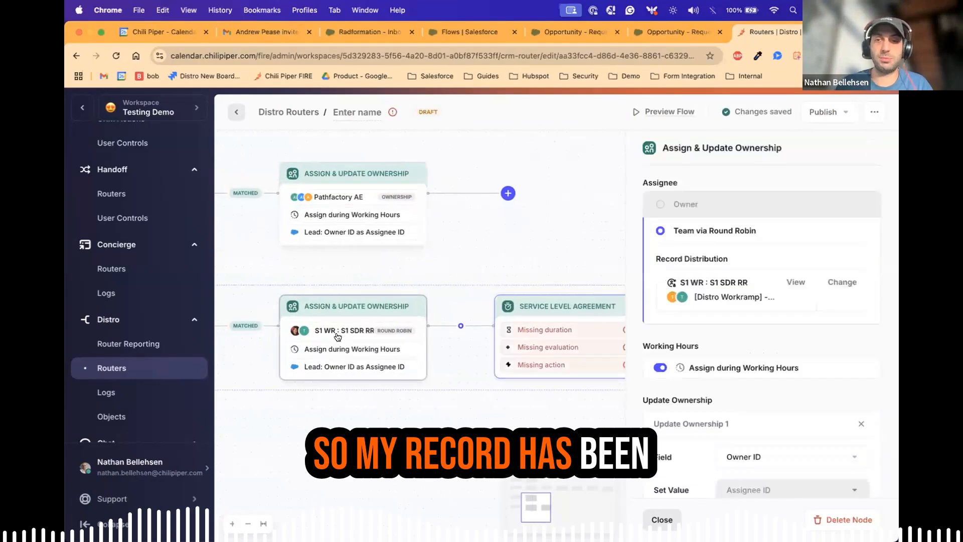
pyautogui.click(792, 281)
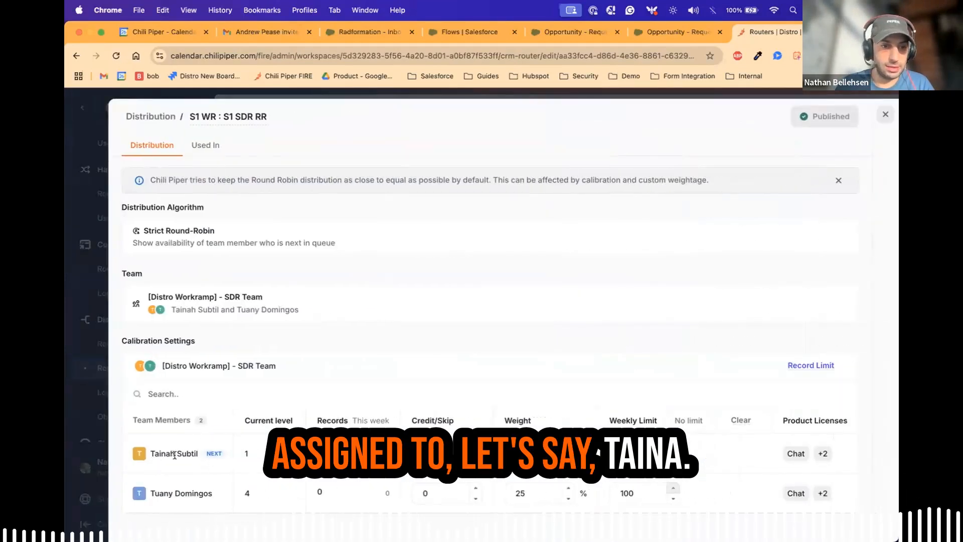
pyautogui.press('Escape')
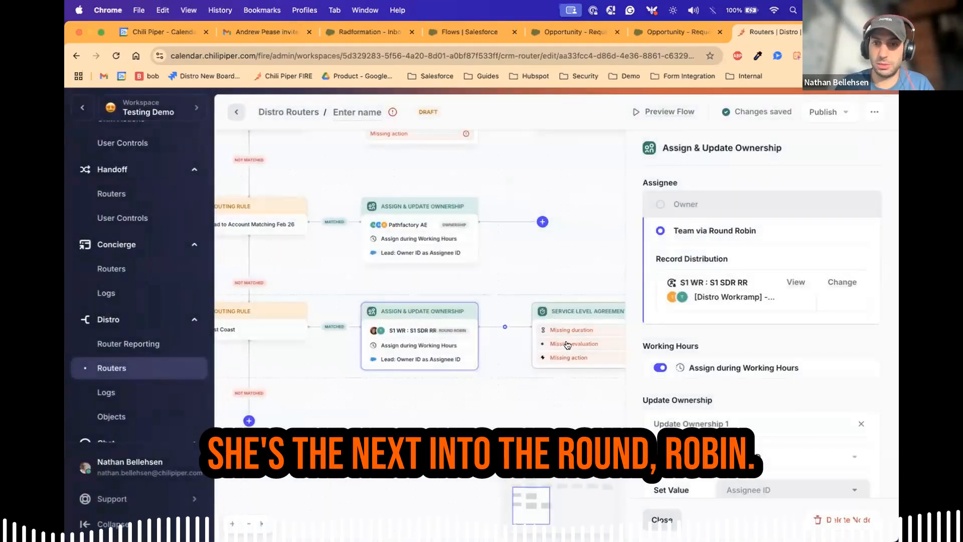
# - Set the Service Level Agreement node to run after 2 instant hours and add the Reassign record action
pyautogui.click(567, 344)
pyautogui.click(667, 203)
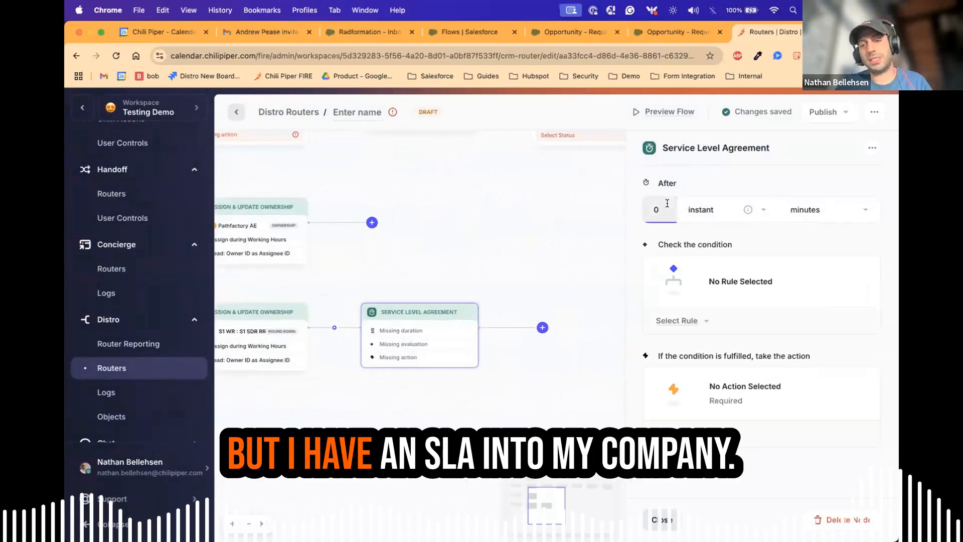
pyautogui.write('2')
pyautogui.click(839, 211)
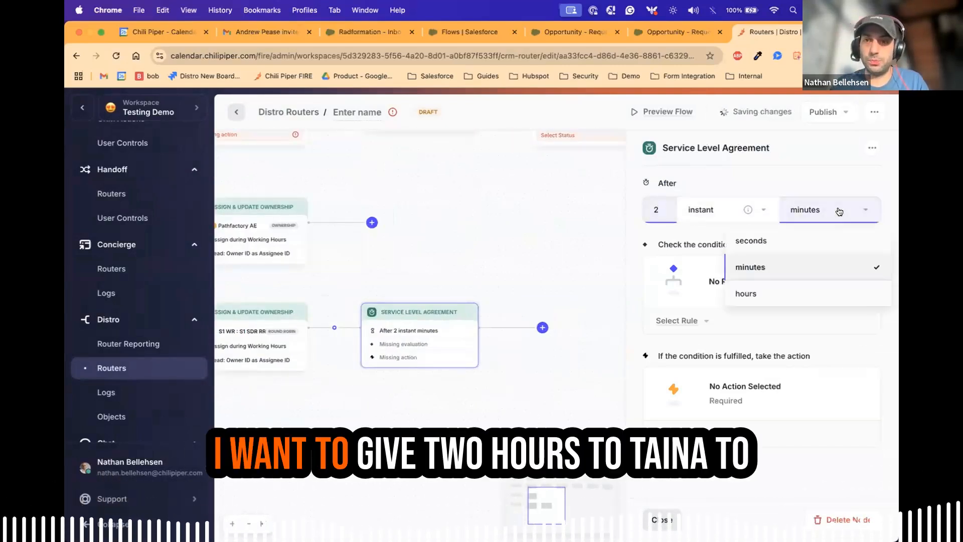
pyautogui.click(794, 290)
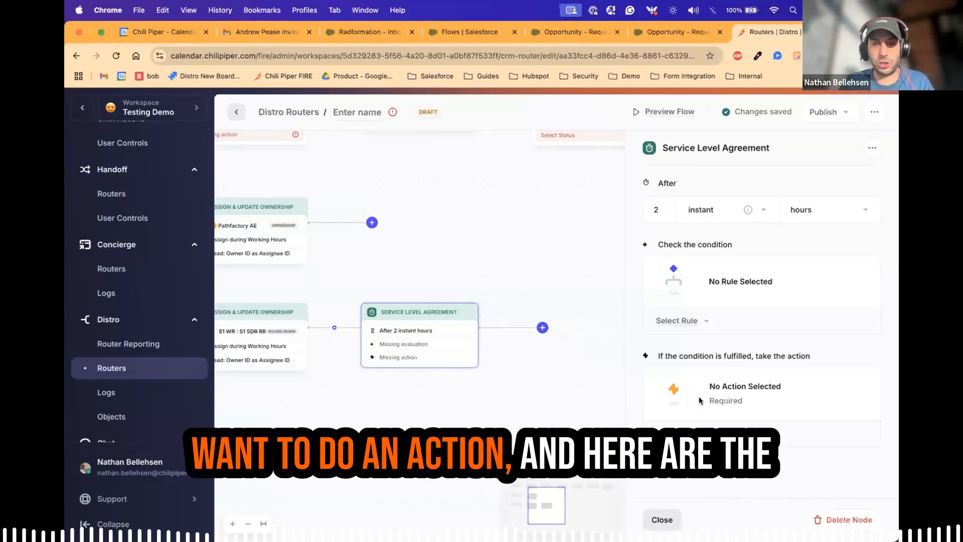
pyautogui.click(694, 424)
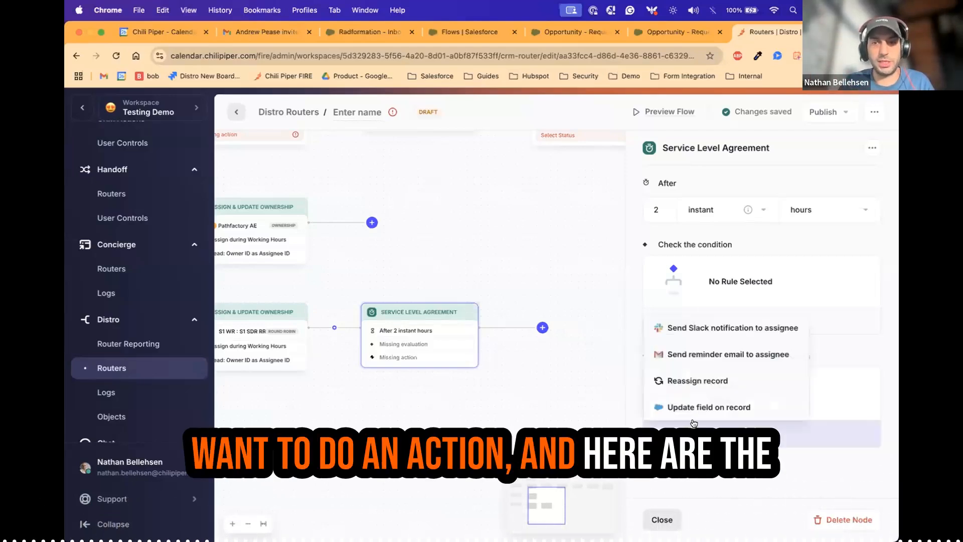
pyautogui.click(708, 380)
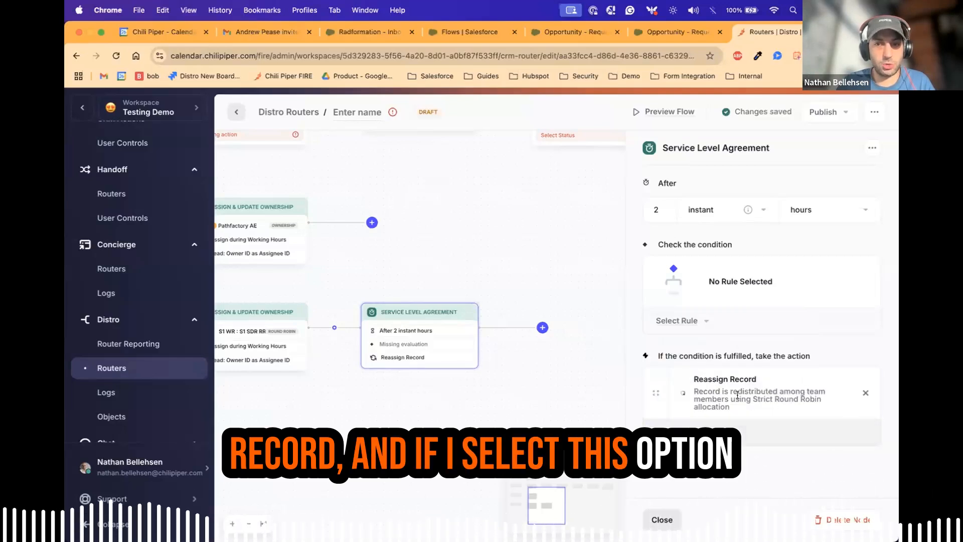
# - Review the East Coast distribution's team members again to see who would receive a reassigned record
pyautogui.moveTo(455, 386); pyautogui.dragTo(614, 386)
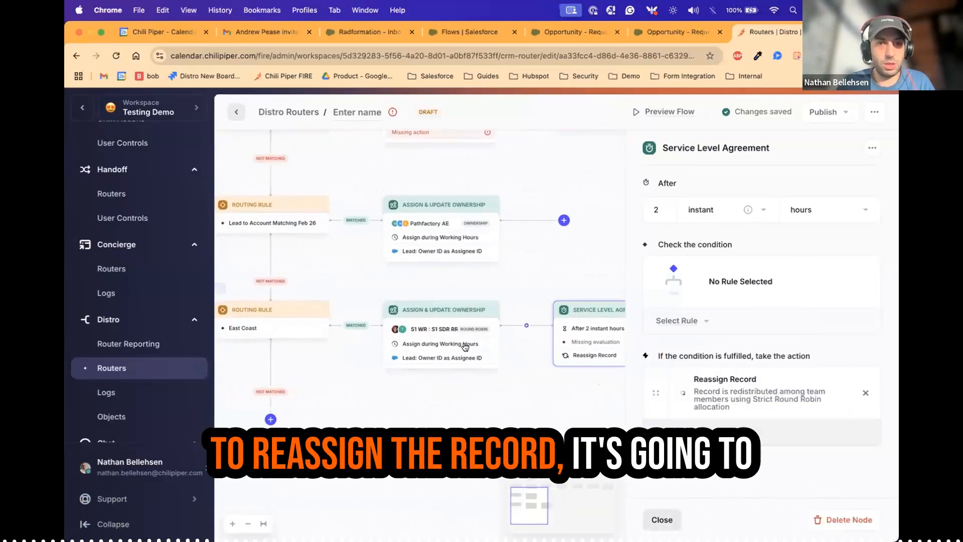
pyautogui.click(463, 345)
pyautogui.click(792, 276)
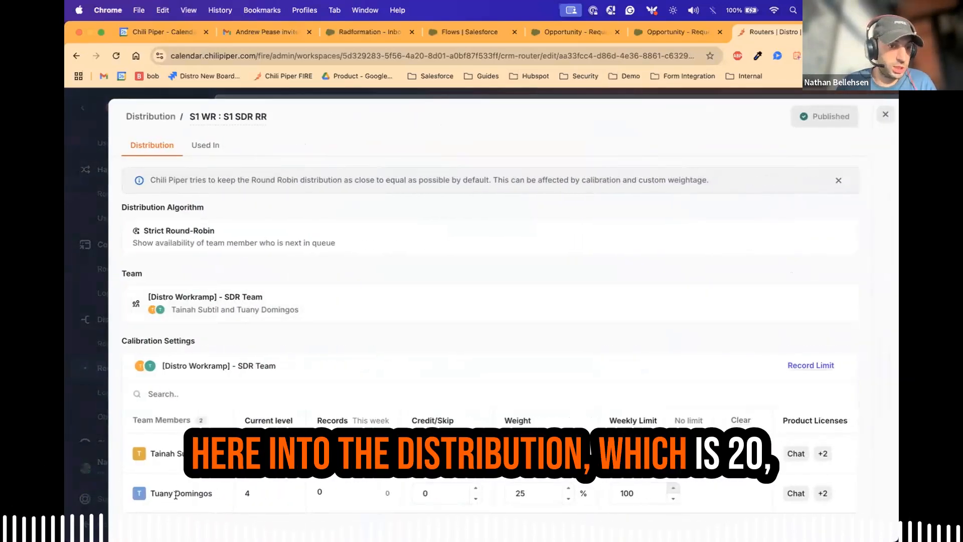
pyautogui.click(885, 118)
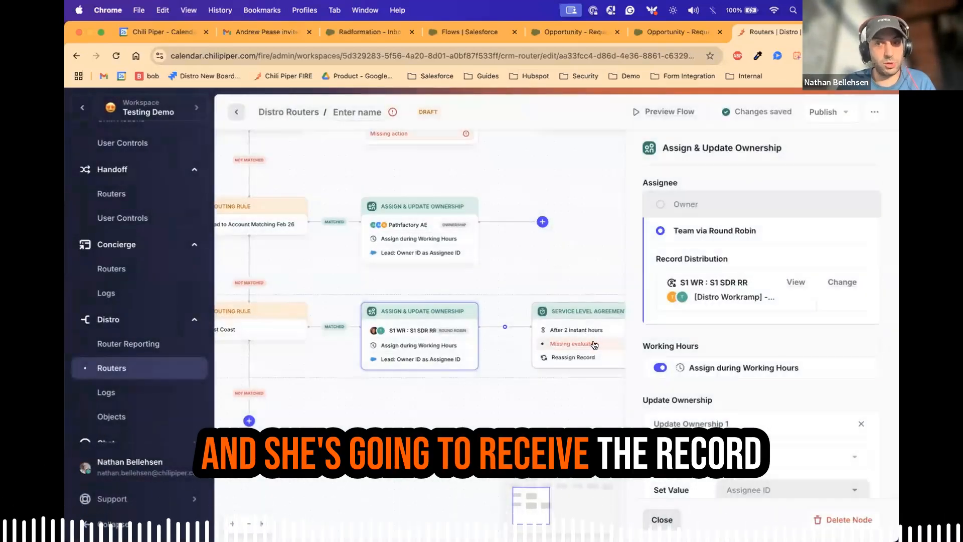
# - Review which further actions the Service Level Agreement node on the East Coast path offers besides reassigning the record
pyautogui.hscroll(5, 500, 274)
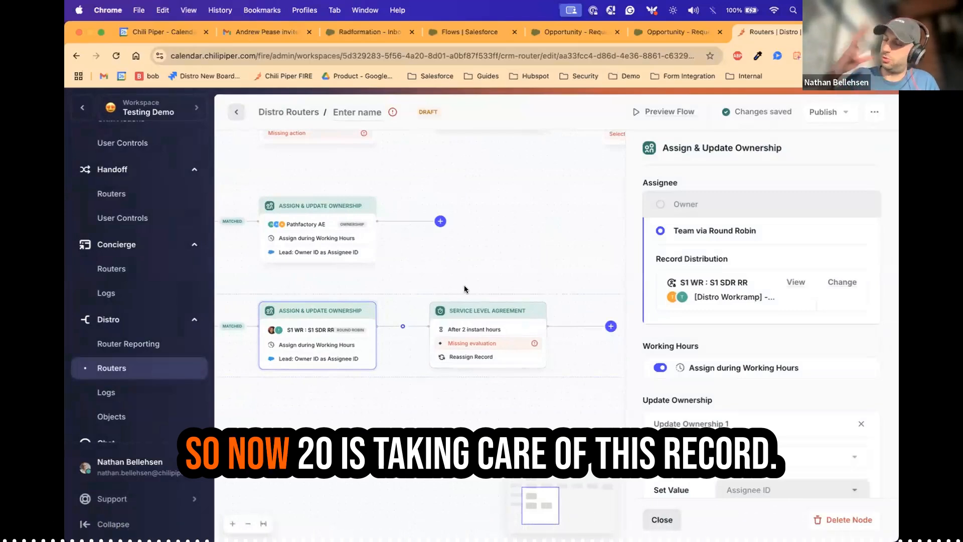
pyautogui.hscroll(5, 491, 258)
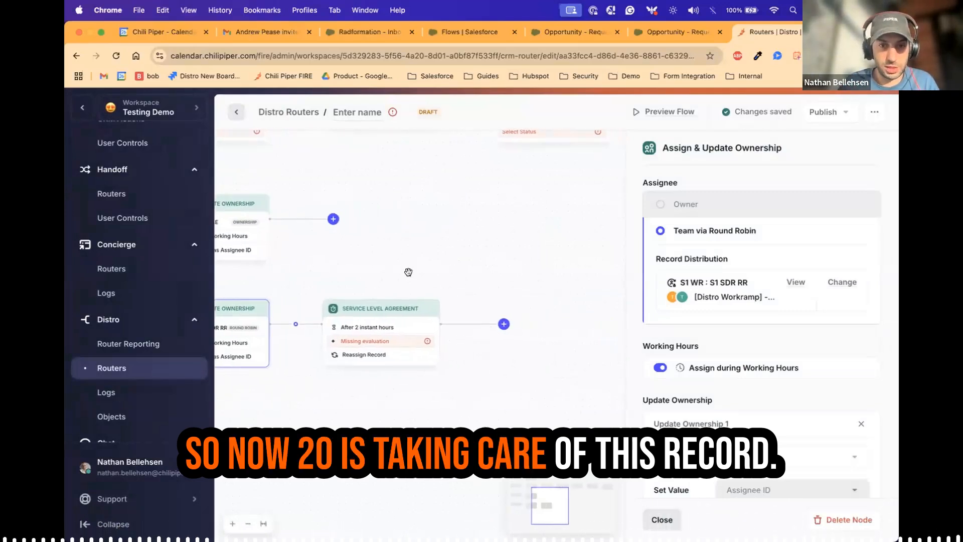
pyautogui.scroll(-5, 727, 361)
pyautogui.click(371, 316)
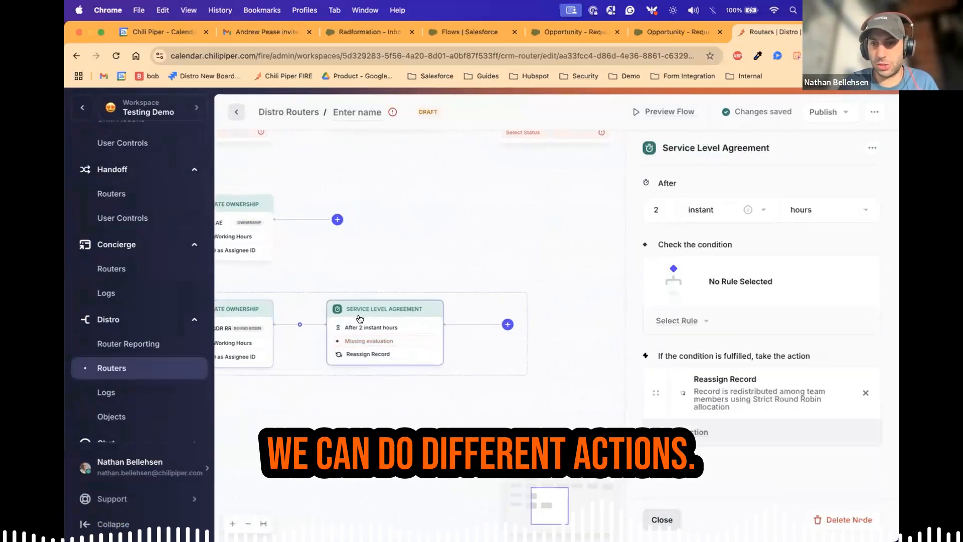
pyautogui.click(717, 432)
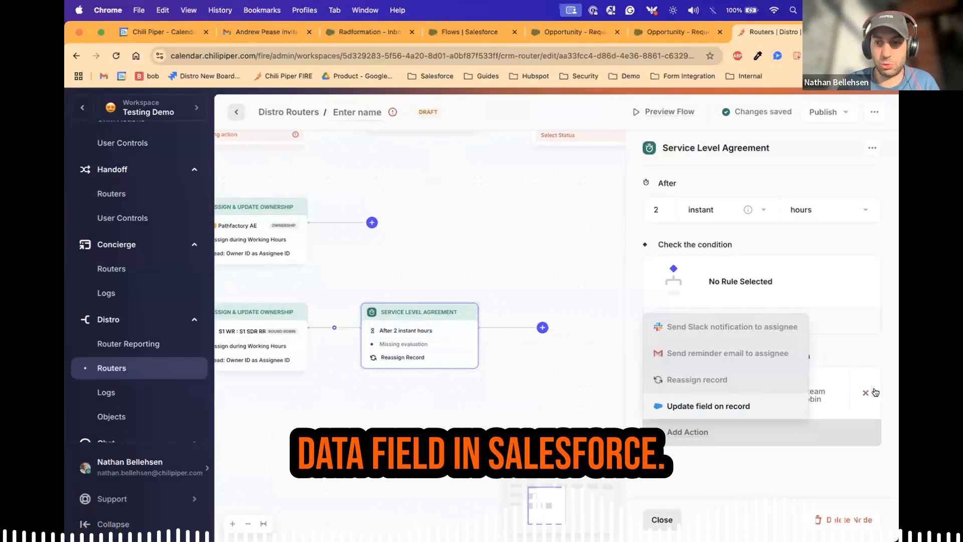
pyautogui.click(845, 337)
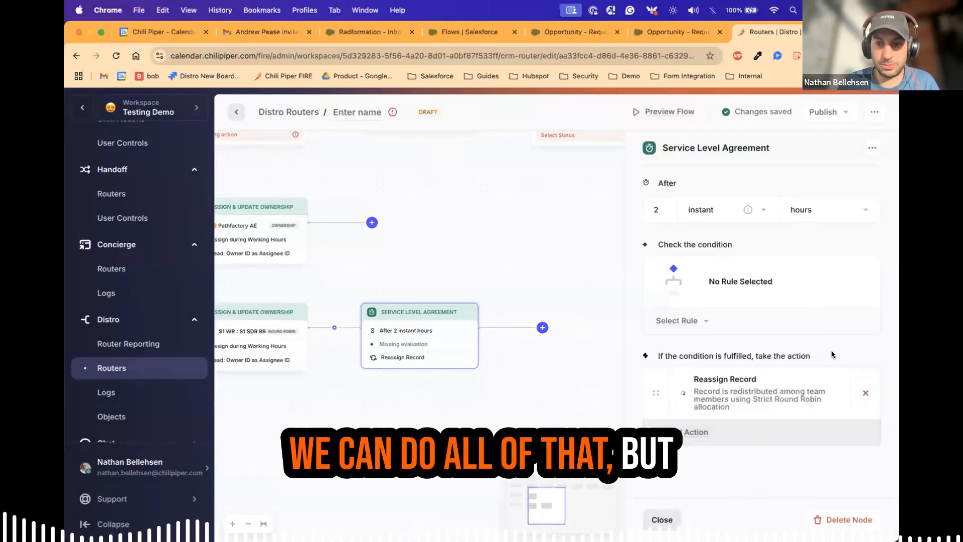
pyautogui.click(662, 519)
pyautogui.click(451, 339)
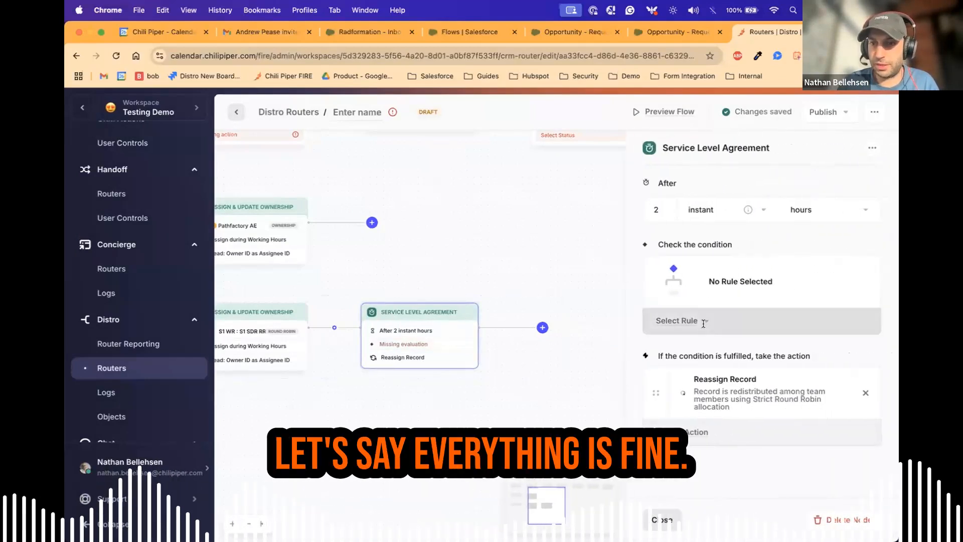
pyautogui.click(661, 519)
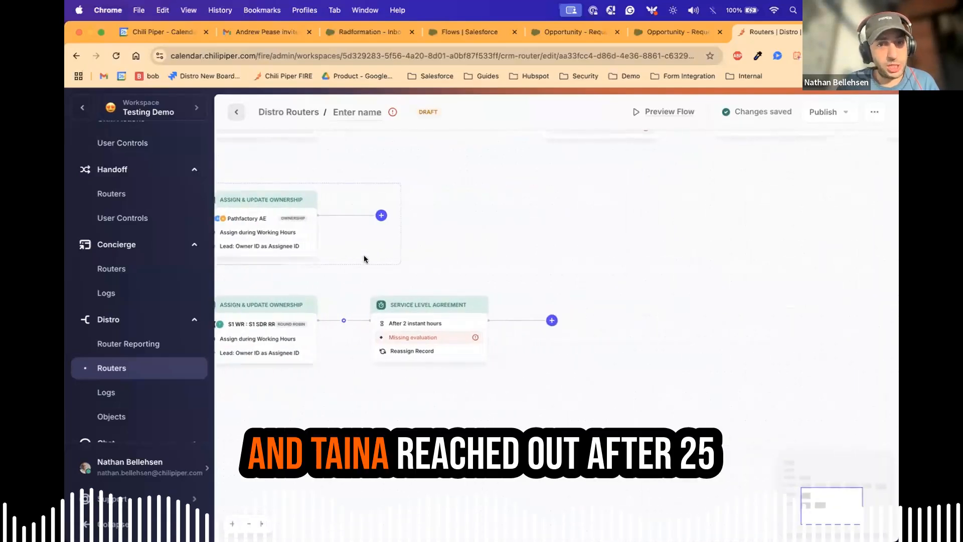
# - Insert a Field Update node between the East Coast Assign & Update Ownership node and the Service Level Agreement node
pyautogui.hscroll(3, 454, 246)
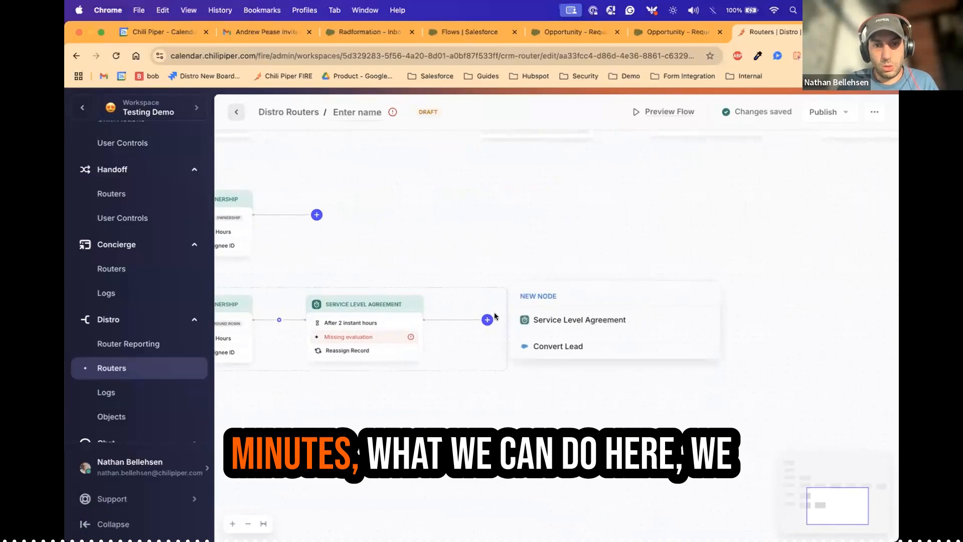
pyautogui.hscroll(-5, 402, 261)
pyautogui.click(442, 213)
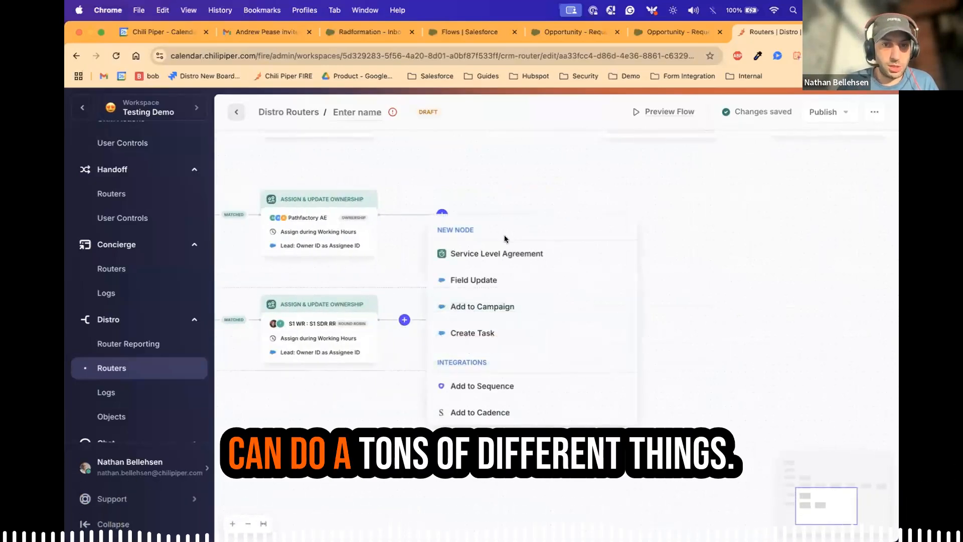
pyautogui.click(484, 280)
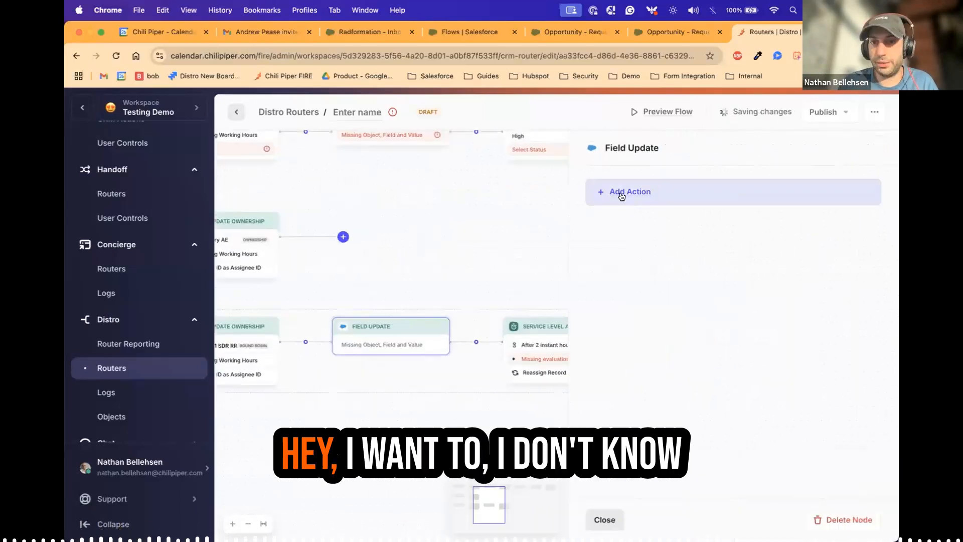
# - Configure the East Coast Field Update node to set the lead's Status field to the static value Assigned
pyautogui.click(622, 192)
pyautogui.click(687, 222)
pyautogui.write('stat')
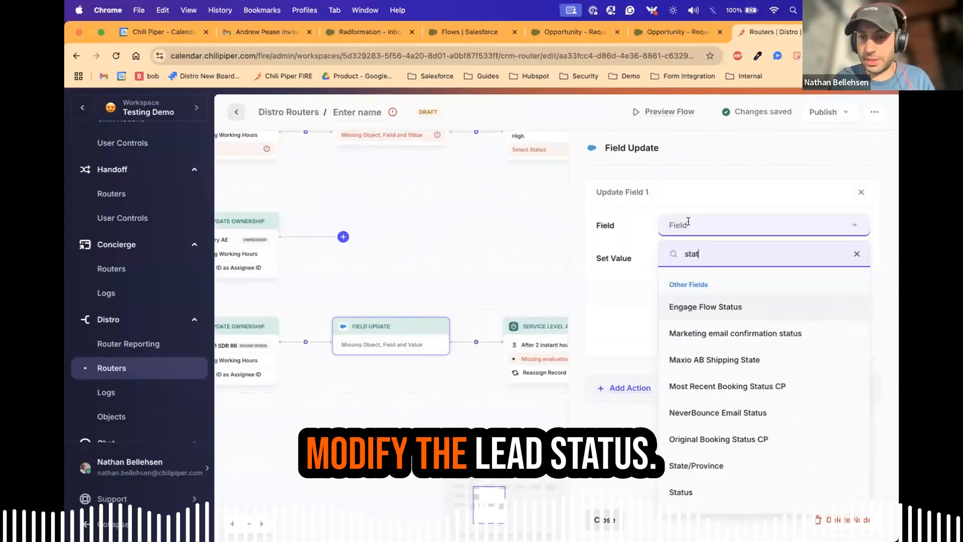
pyautogui.scroll(-2, 727, 424)
pyautogui.click(726, 475)
pyautogui.click(745, 301)
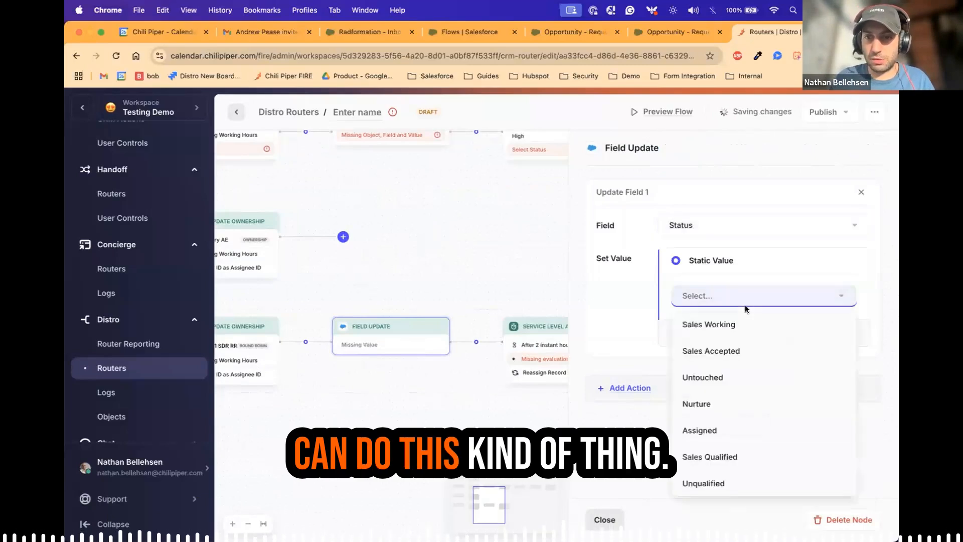
pyautogui.click(727, 430)
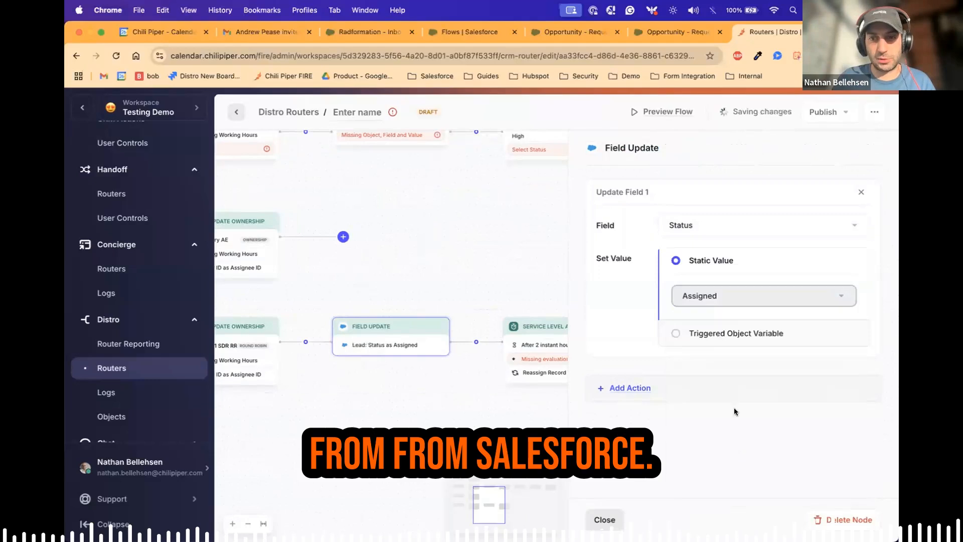
pyautogui.click(604, 519)
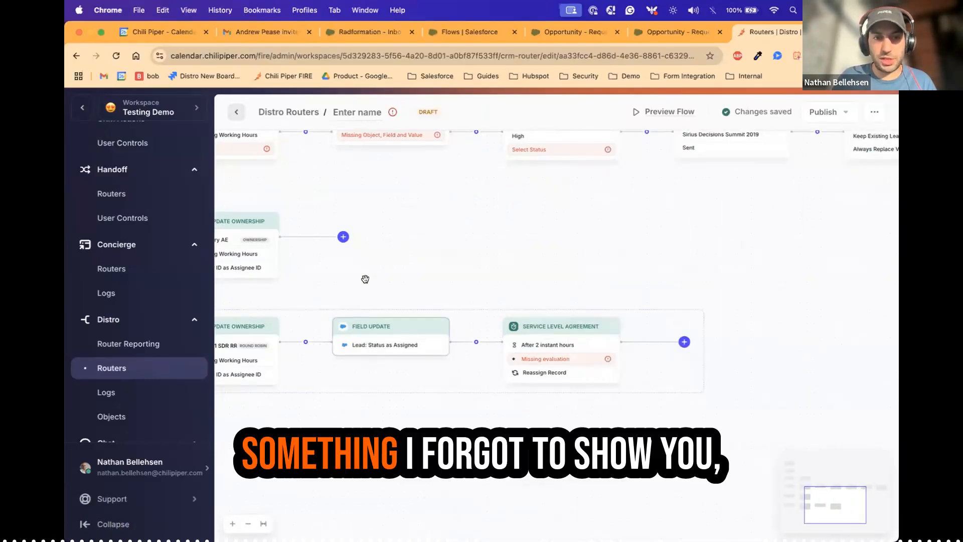
# - Add a Field Update node after the Assign & Update Ownership node on the Lead to Account Matching Feb 26 path
pyautogui.moveTo(365, 279); pyautogui.dragTo(657, 312)
pyautogui.moveTo(604, 236); pyautogui.dragTo(618, 260)
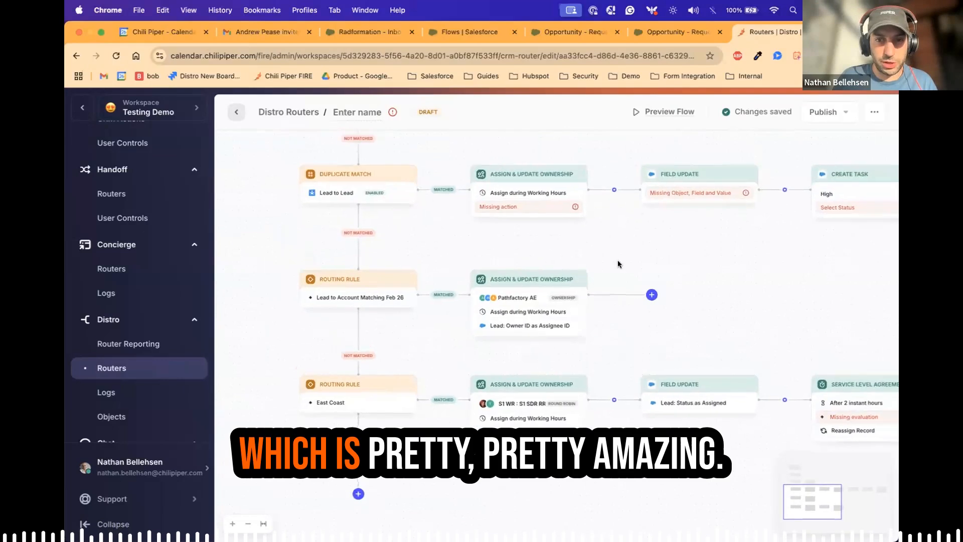
pyautogui.click(648, 289)
pyautogui.click(725, 242)
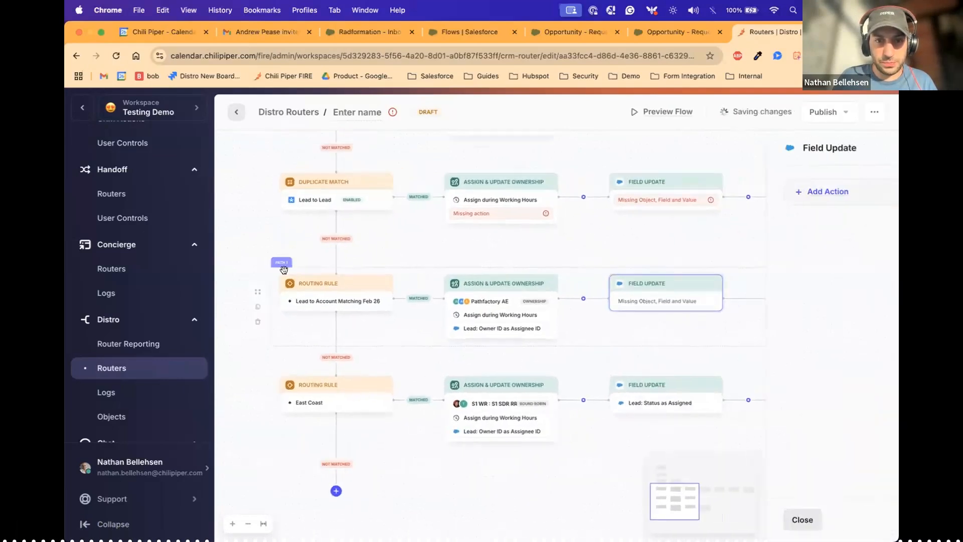
pyautogui.moveTo(296, 278); pyautogui.dragTo(538, 273)
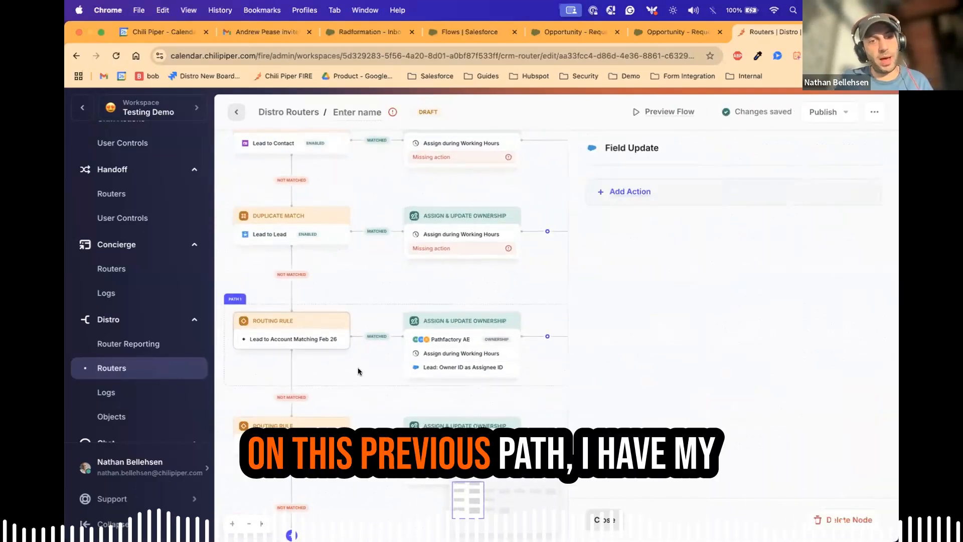
pyautogui.moveTo(410, 297); pyautogui.dragTo(298, 279)
pyautogui.scroll(-2, 295, 292)
pyautogui.scroll(3, 295, 292)
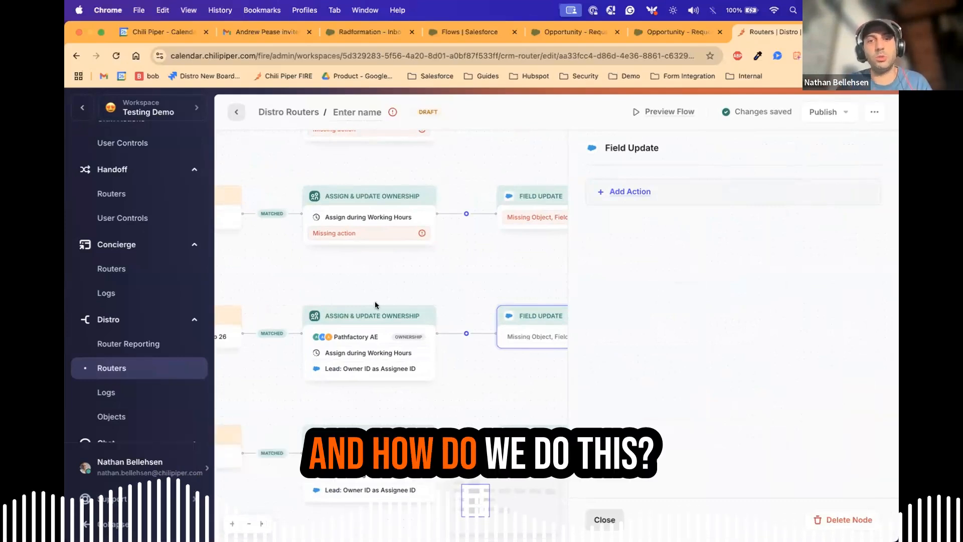
# - Add an update action to the account-matching path's Field Update node and choose Clearbit Domain as its field
pyautogui.click(636, 180)
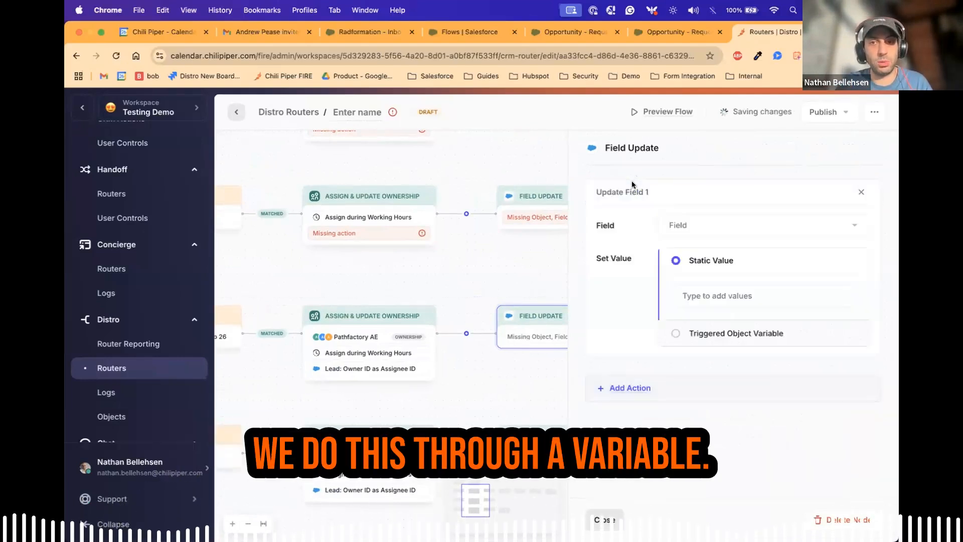
pyautogui.click(700, 224)
pyautogui.scroll(-8, 712, 326)
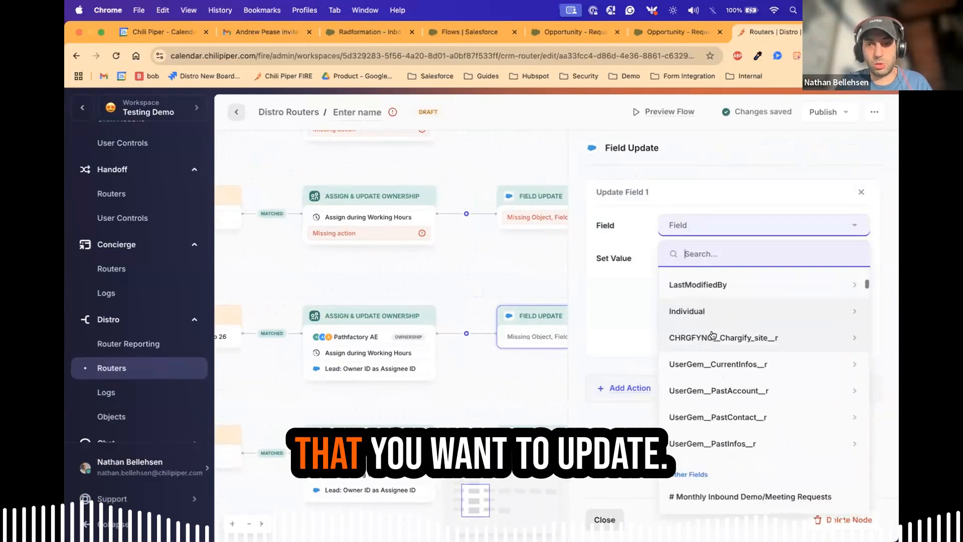
pyautogui.write('distr')
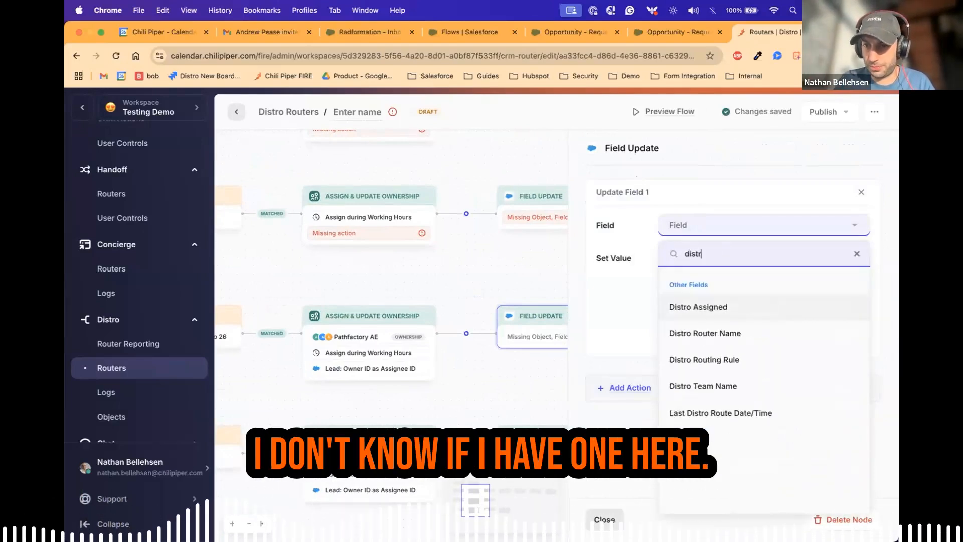
pyautogui.press('BackSpace')
pyautogui.press('BackSpace')
pyautogui.press('BackSpace')
pyautogui.press('BackSpace')
pyautogui.press('BackSpace')
pyautogui.scroll(-10, 735, 332)
pyautogui.scroll(-5, 741, 330)
pyautogui.scroll(-8, 724, 366)
pyautogui.scroll(-6, 738, 339)
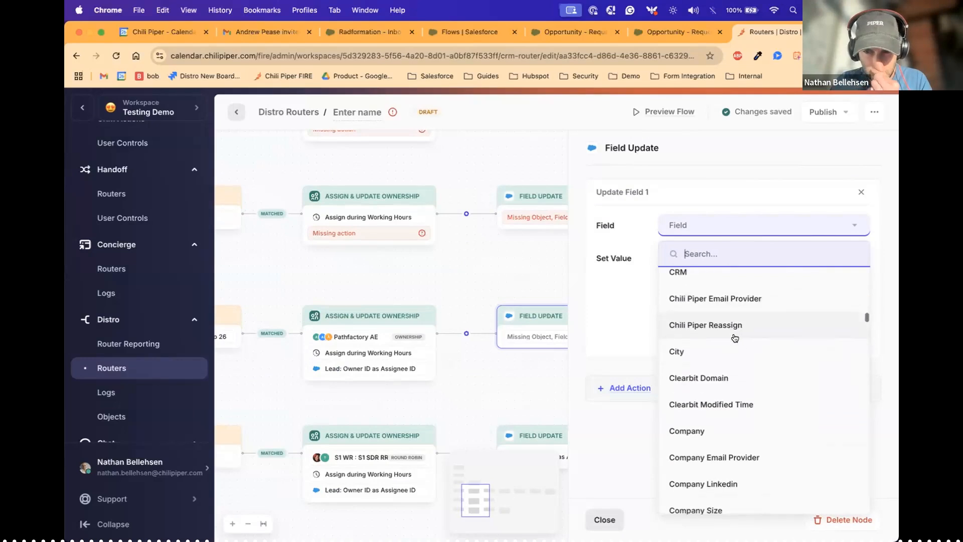
pyautogui.scroll(-2, 735, 337)
pyautogui.click(736, 336)
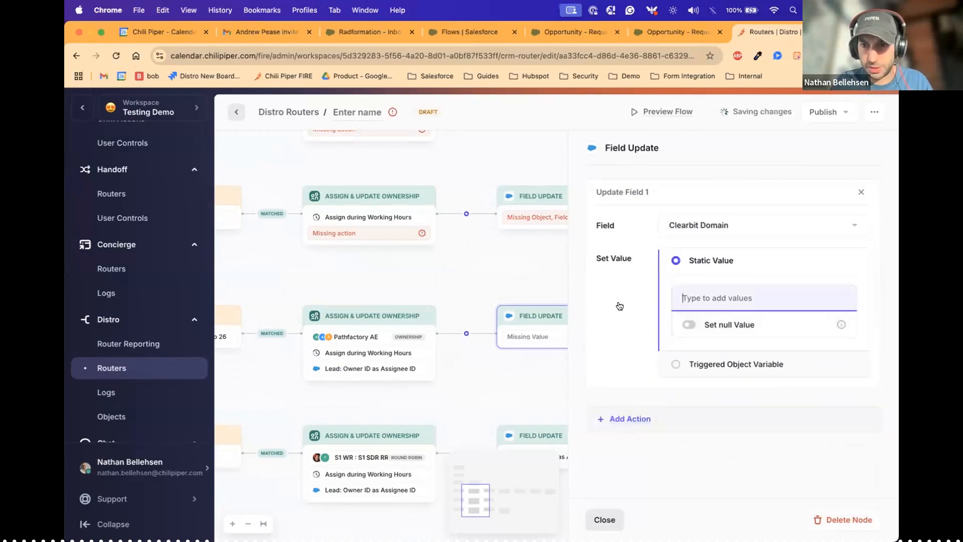
# - Set the Clearbit Domain update's value to the triggered object variable Account ID of the Matched Account
pyautogui.click(691, 363)
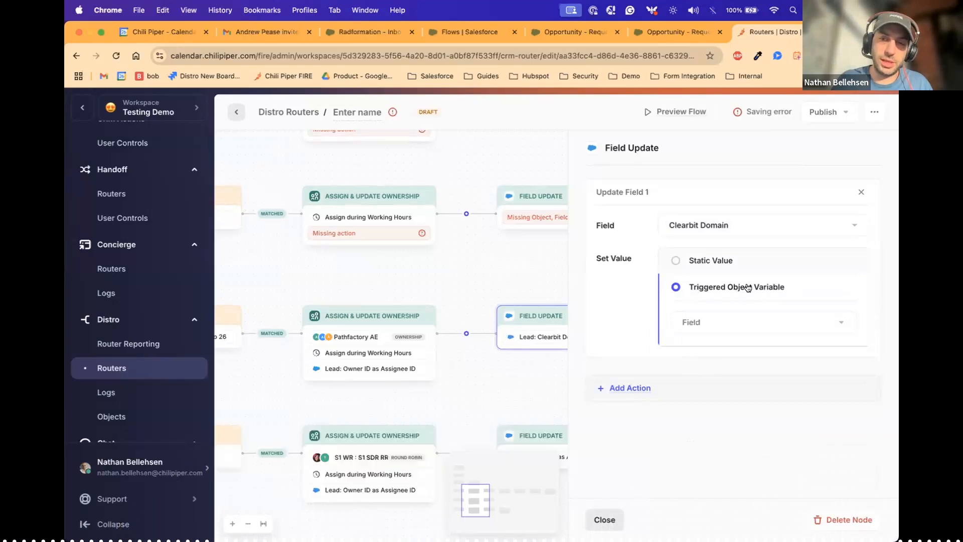
pyautogui.click(722, 322)
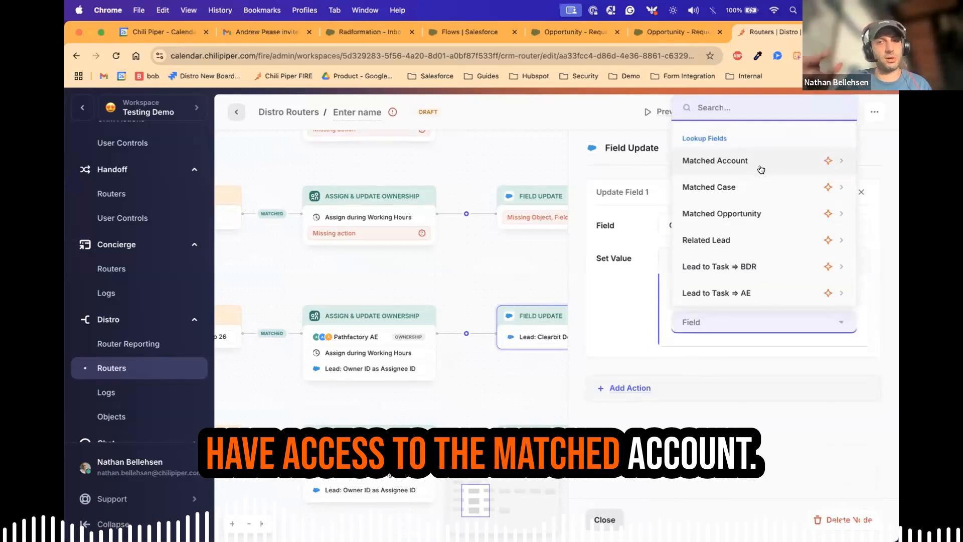
pyautogui.click(760, 165)
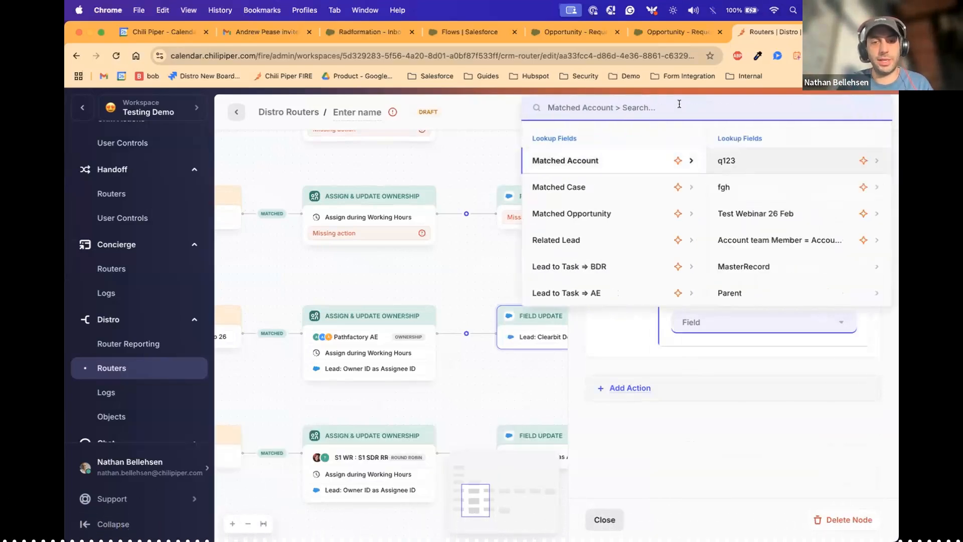
pyautogui.write('id')
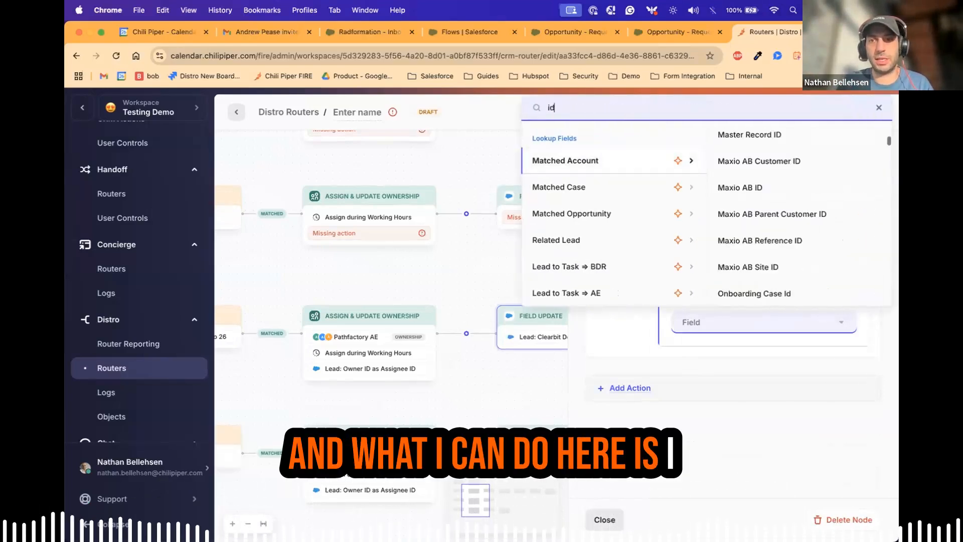
pyautogui.scroll(-3, 813, 194)
pyautogui.scroll(-3, 803, 193)
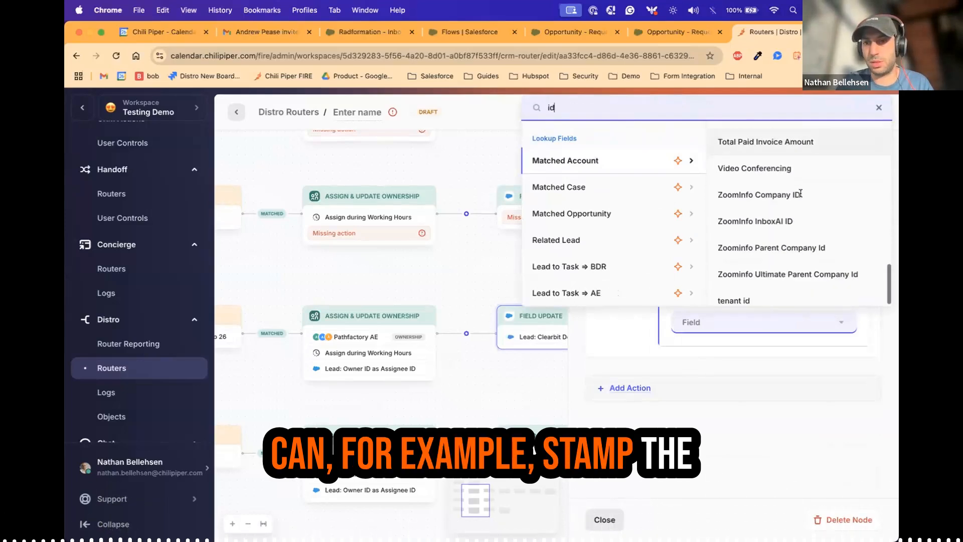
pyautogui.scroll(5, 781, 195)
pyautogui.scroll(5, 780, 195)
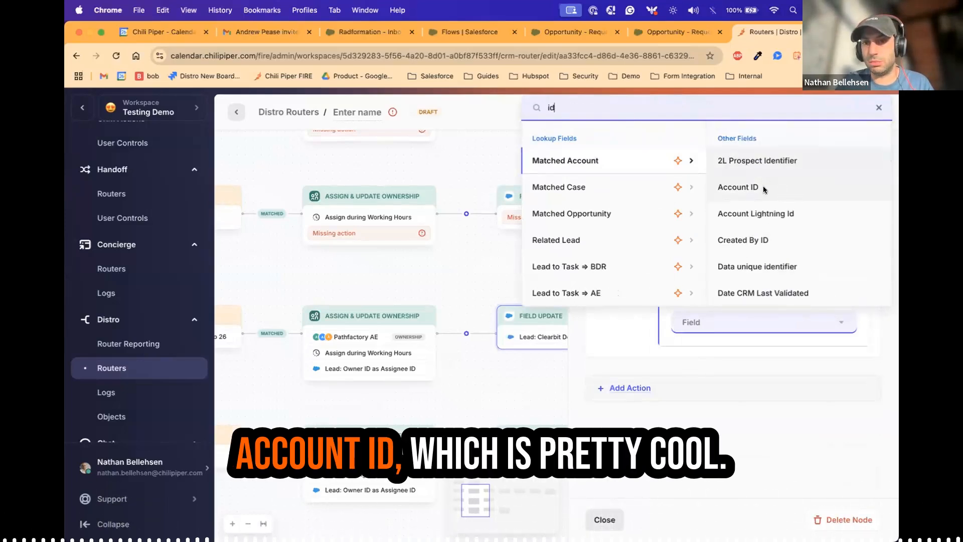
pyautogui.click(765, 190)
pyautogui.moveTo(497, 273)
pyautogui.mouseDown()
pyautogui.moveTo(412, 272)
pyautogui.moveTo(489, 269)
pyautogui.mouseUp()
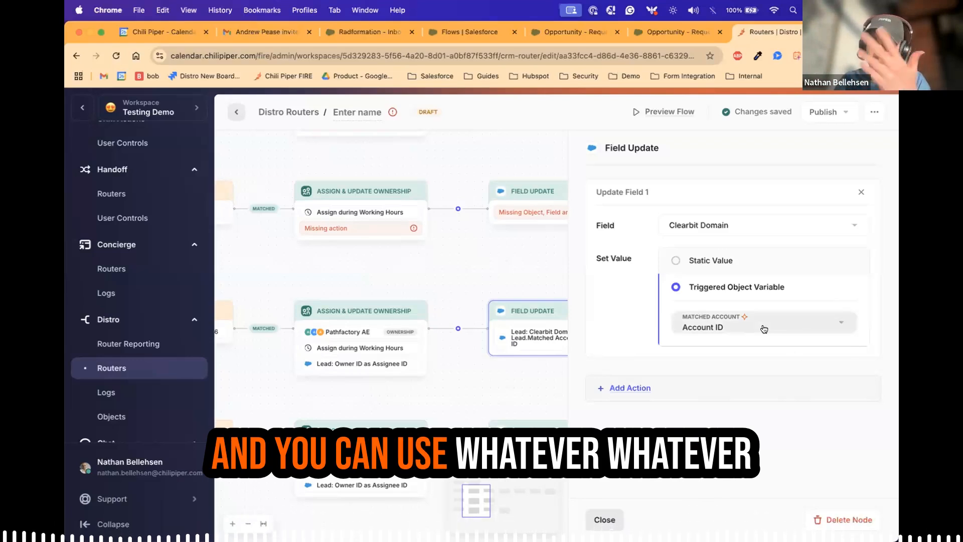
pyautogui.click(604, 518)
# - Insert an Add to Sequence node between the Field Update and Service Level Agreement nodes on the East Coast path
pyautogui.hscroll(5, 680, 252)
pyautogui.scroll(-4, 680, 251)
pyautogui.hscroll(-7, 680, 252)
pyautogui.scroll(-1, 680, 252)
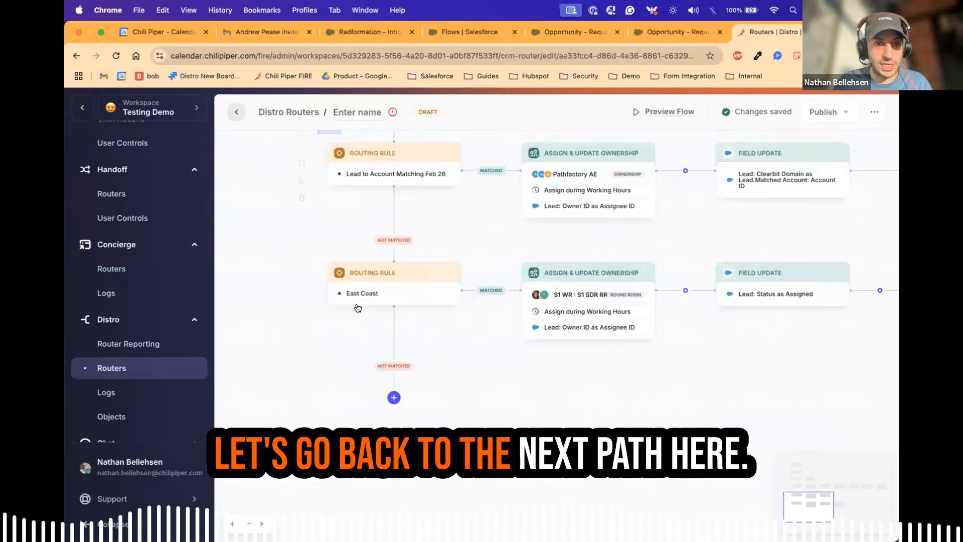
pyautogui.hscroll(8, 550, 244)
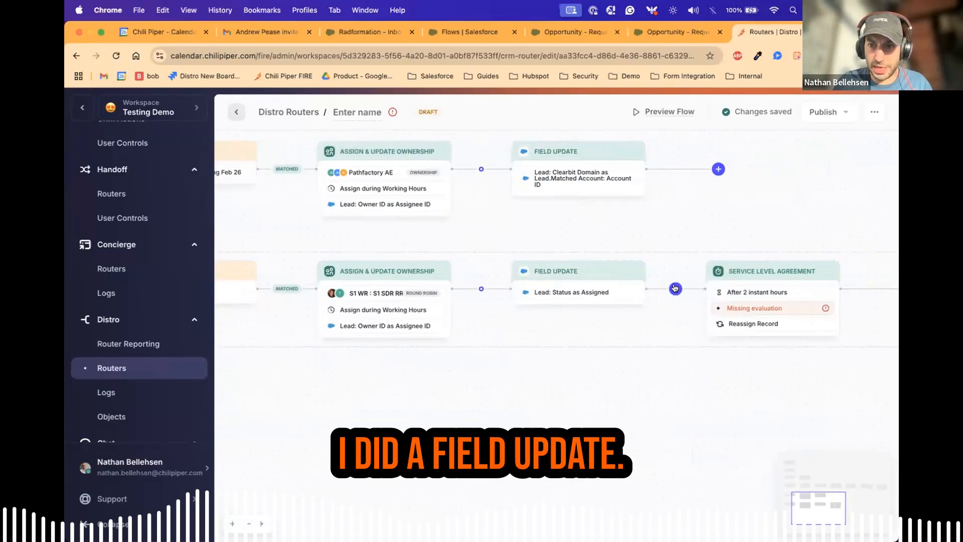
pyautogui.click(675, 288)
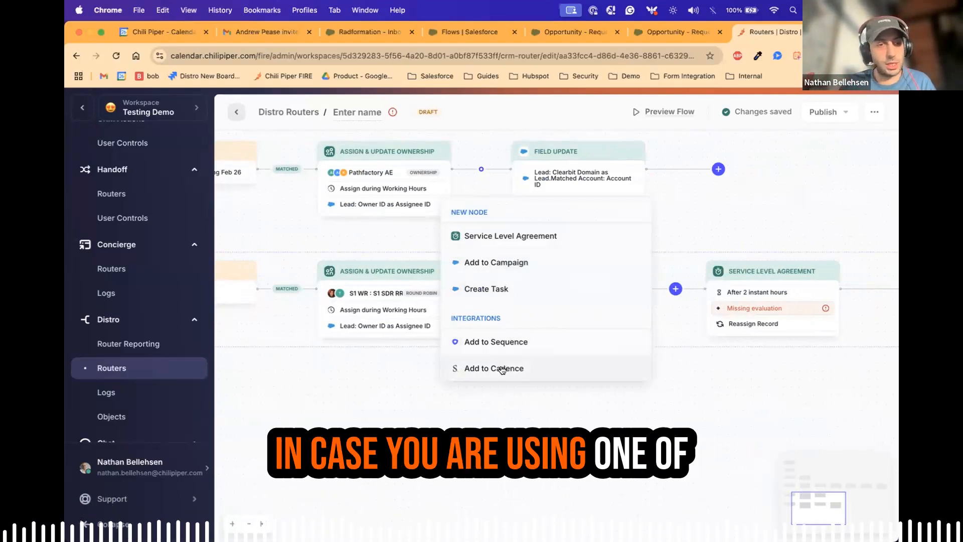
pyautogui.click(497, 342)
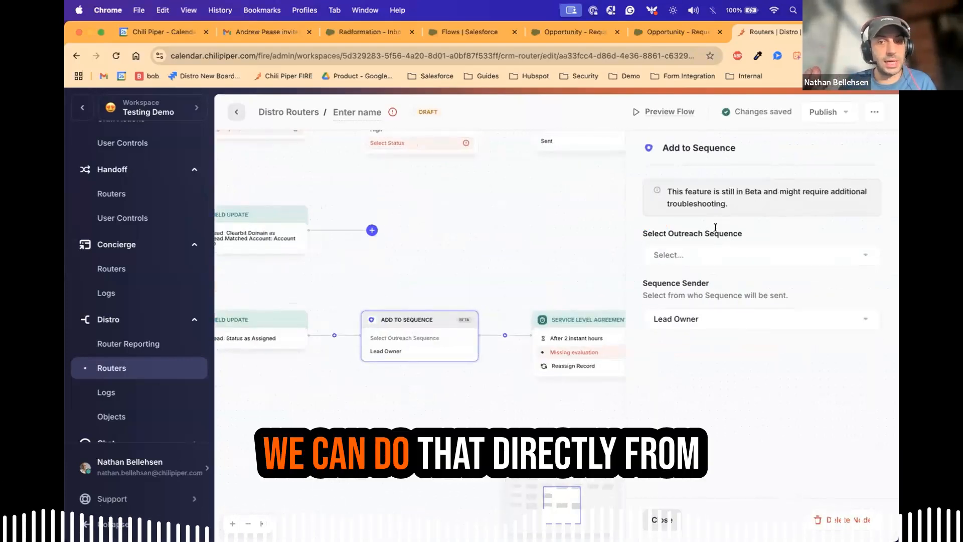
# - Select the personal test sequence as the node's Outreach sequence, keeping Lead Owner as the sequence sender
pyautogui.click(738, 254)
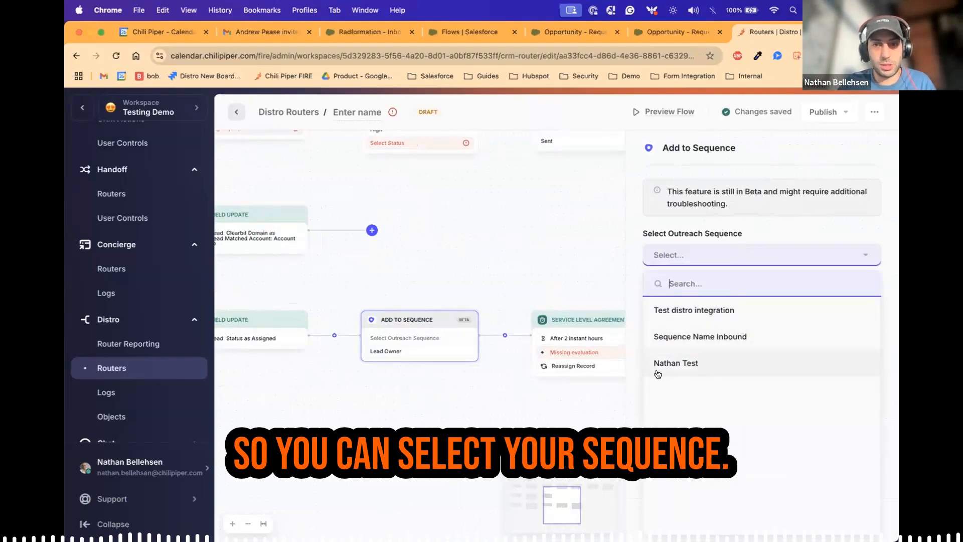
pyautogui.click(702, 363)
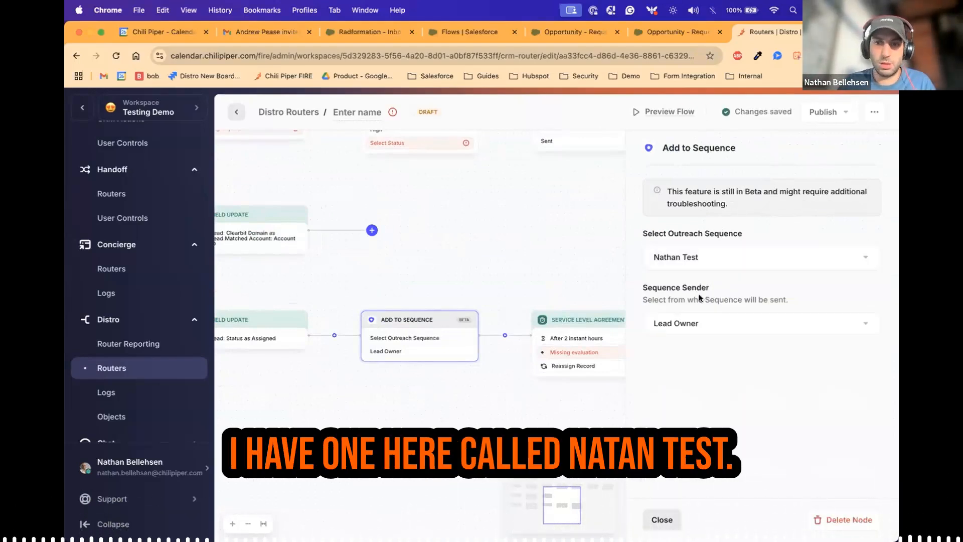
pyautogui.click(709, 386)
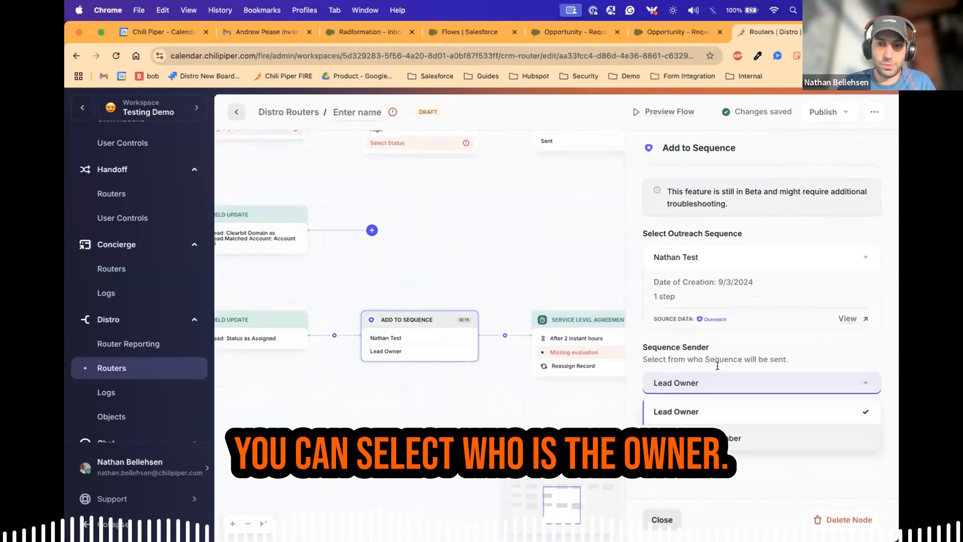
pyautogui.click(744, 309)
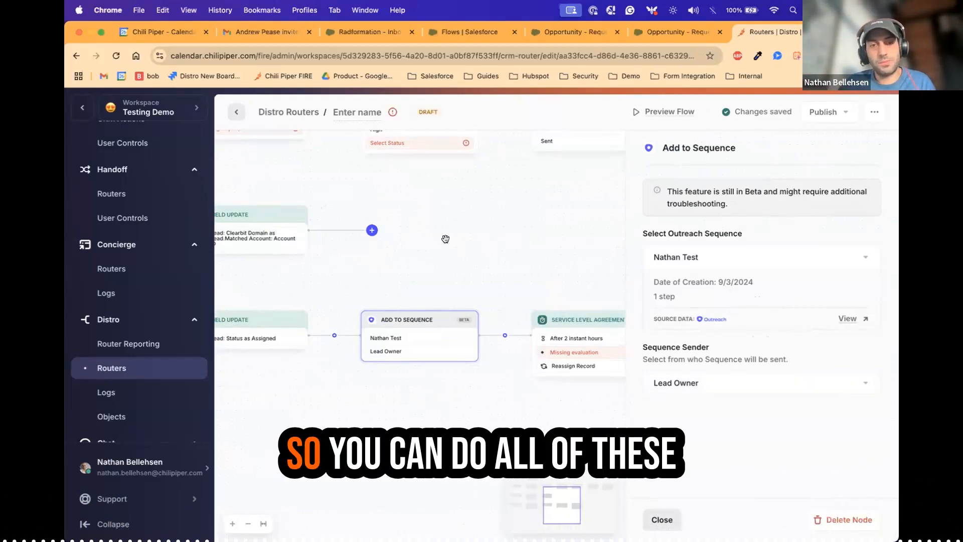
pyautogui.moveTo(533, 270); pyautogui.dragTo(572, 264)
pyautogui.scroll(-1, 572, 264)
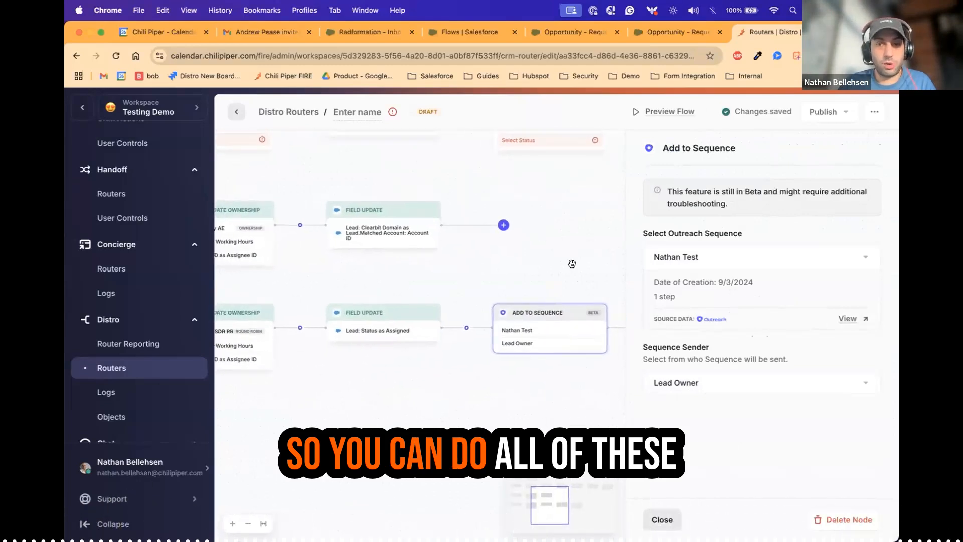
pyautogui.click(662, 519)
pyautogui.scroll(-3, 581, 380)
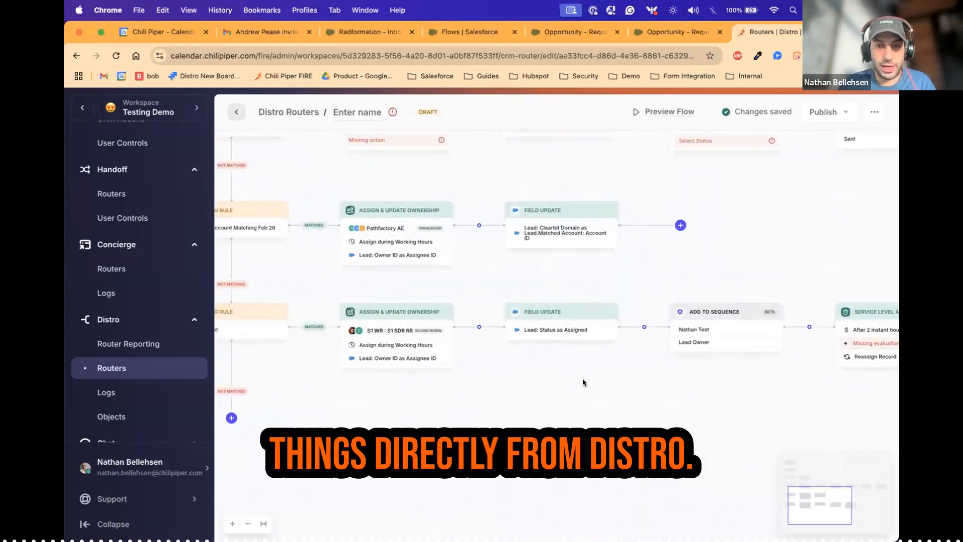
# - Duplicate the entire East Coast path
pyautogui.scroll(-1, 571, 427)
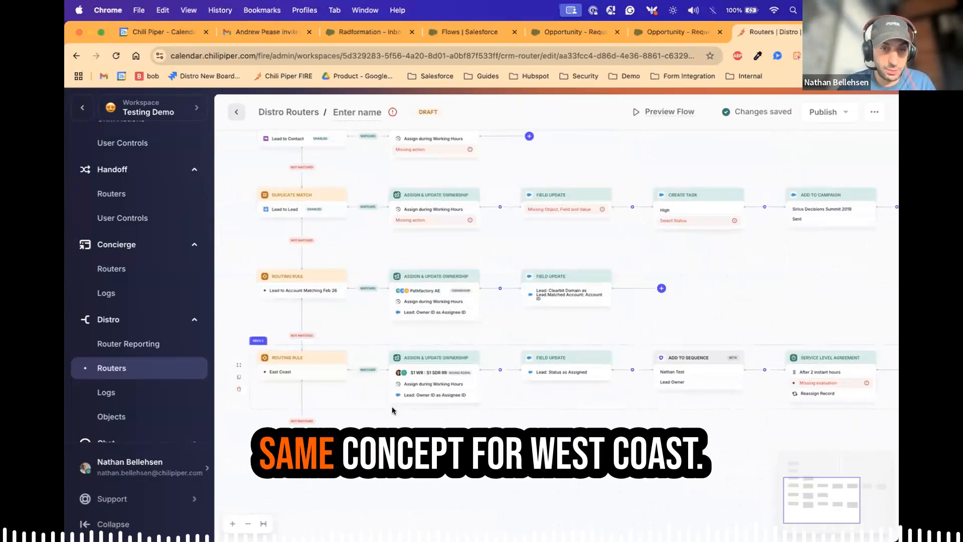
pyautogui.scroll(1, 326, 392)
pyautogui.moveTo(646, 449); pyautogui.dragTo(817, 416)
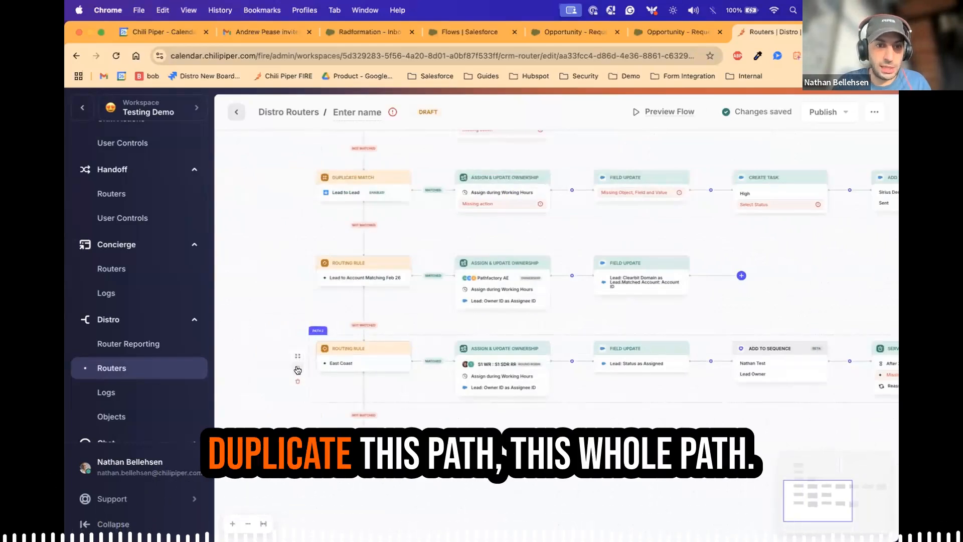
pyautogui.click(297, 370)
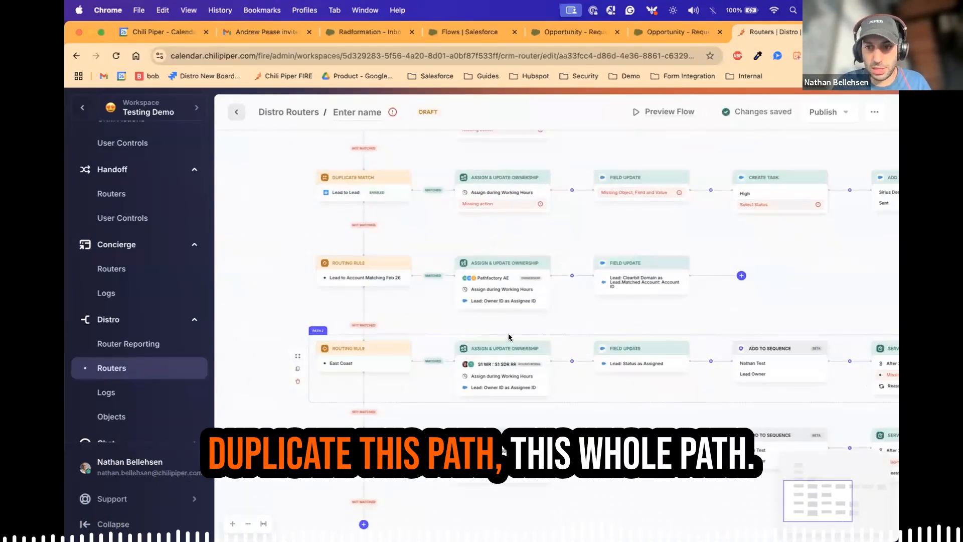
pyautogui.scroll(-1, 510, 339)
pyautogui.scroll(-3, 510, 339)
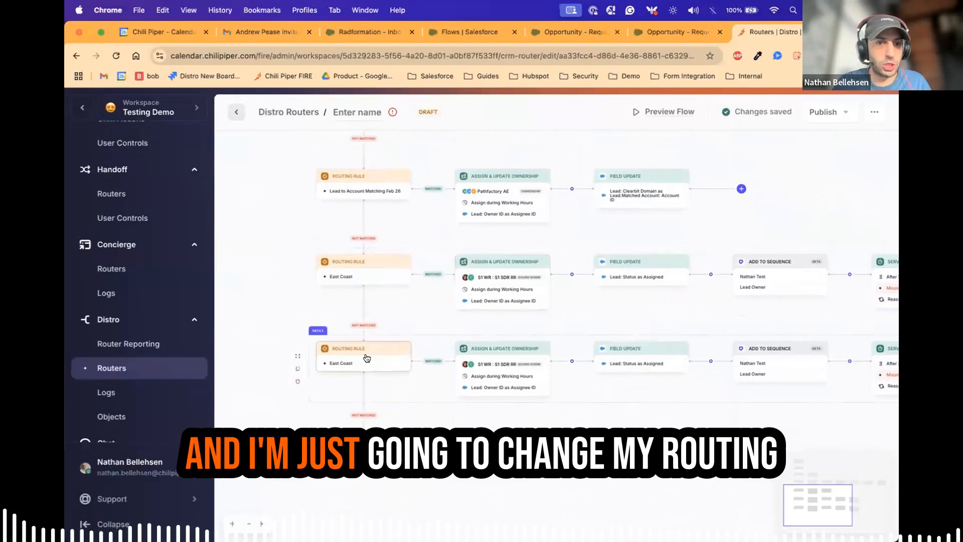
# - Change the duplicated path's routing rule from East Coast to the existing Source or Campaigns rule
pyautogui.click(366, 353)
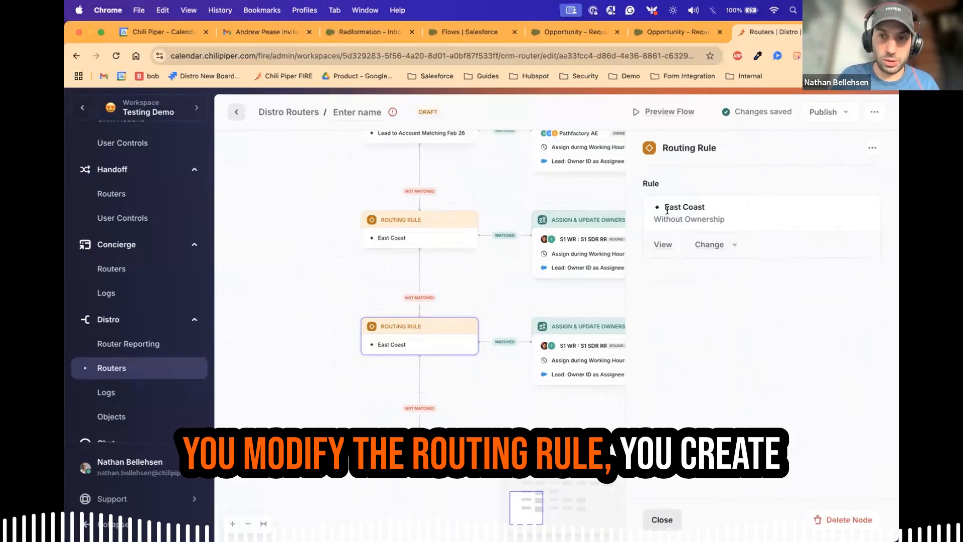
pyautogui.click(712, 244)
pyautogui.click(745, 393)
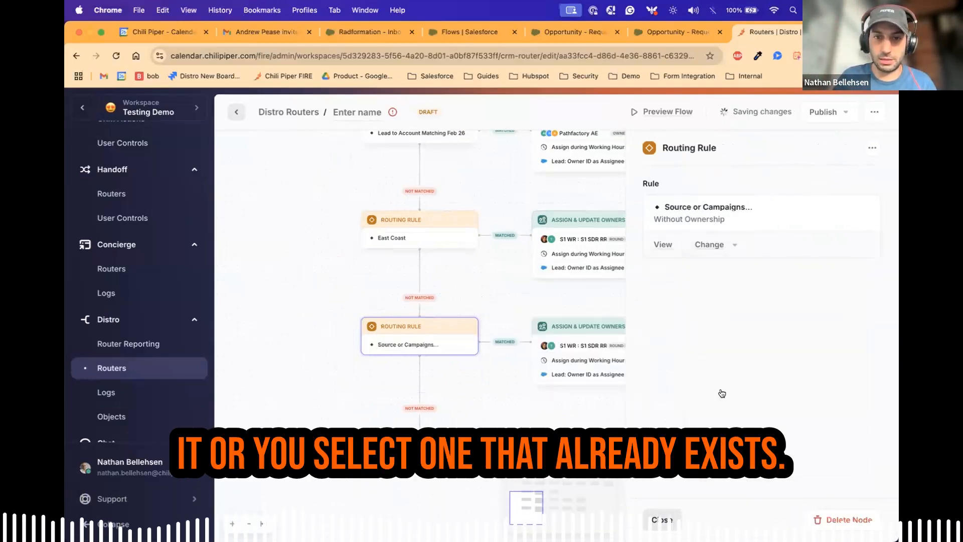
# - Change the round-robin record distribution of the duplicated path's Assign & Update Ownership node to the scenario 1 CatchAll distribution with JN SDR Team
pyautogui.click(564, 361)
pyautogui.click(841, 283)
pyautogui.scroll(-1, 787, 417)
pyautogui.click(790, 450)
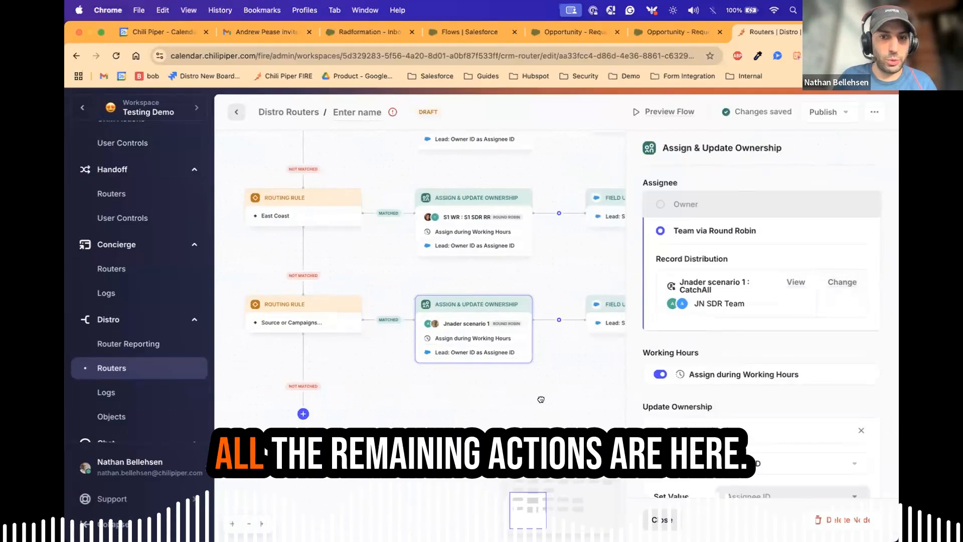
pyautogui.hscroll(6, 541, 399)
pyautogui.hscroll(2, 509, 392)
pyautogui.moveTo(299, 387); pyautogui.dragTo(570, 387)
pyautogui.moveTo(290, 387); pyautogui.dragTo(473, 388)
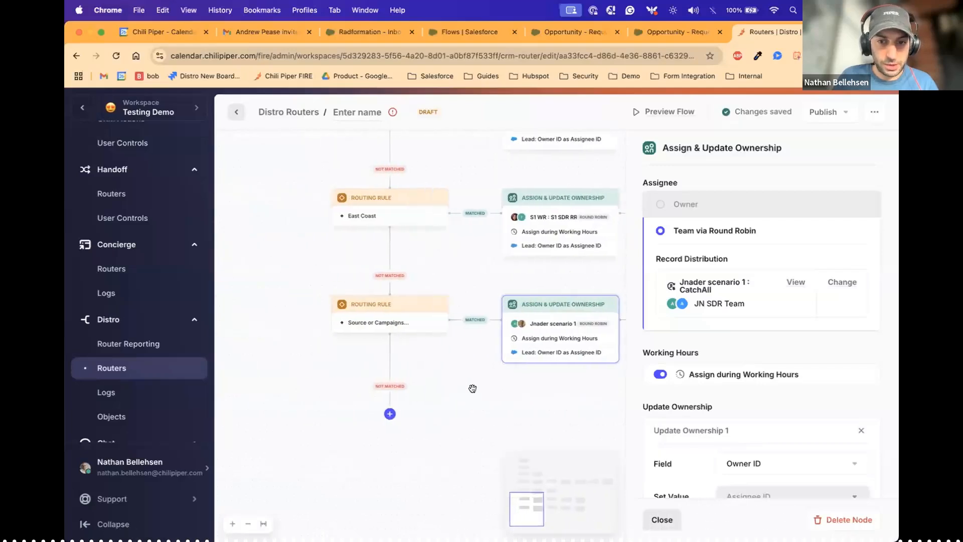
pyautogui.click(663, 519)
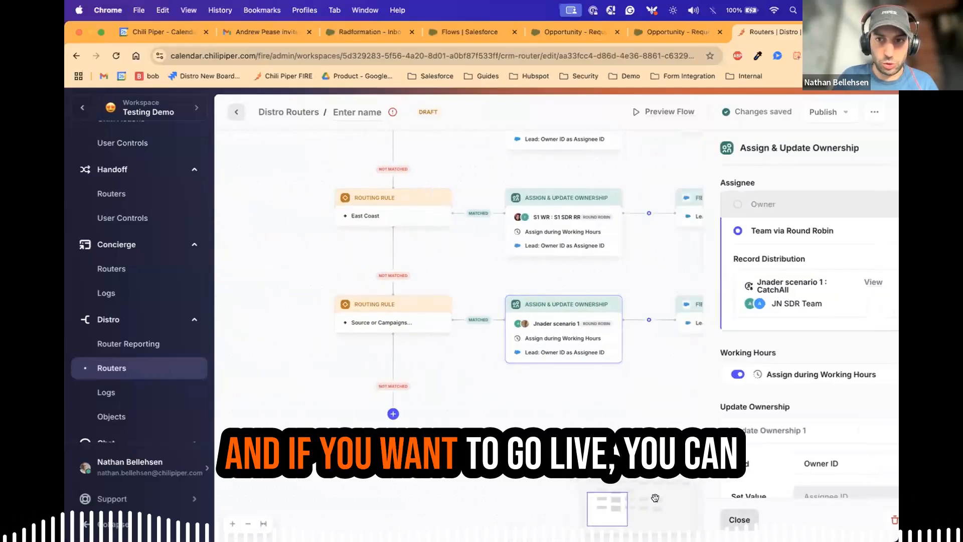
# - Preview the router's flow with the Lead ID entry field active, and close the preview without running it
pyautogui.click(833, 113)
pyautogui.click(828, 117)
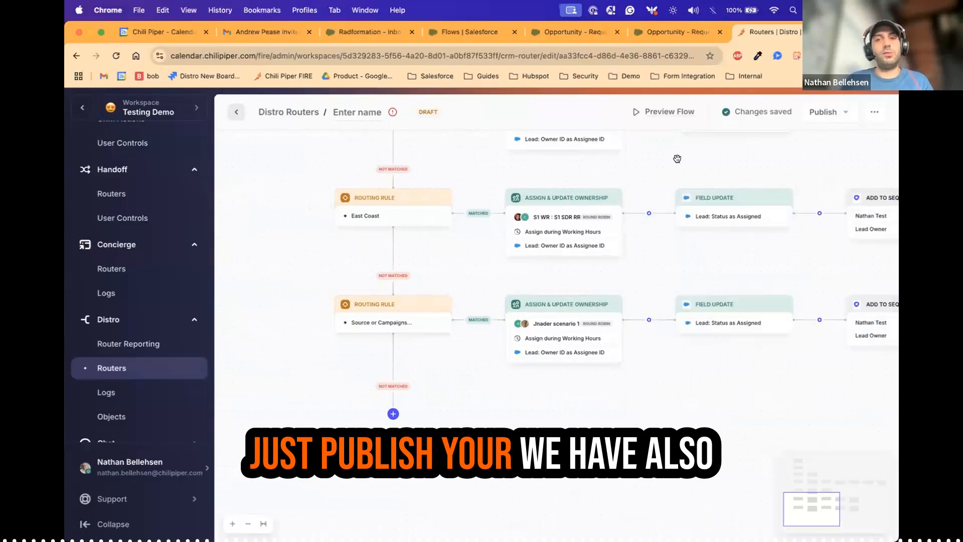
pyautogui.scroll(10, 677, 158)
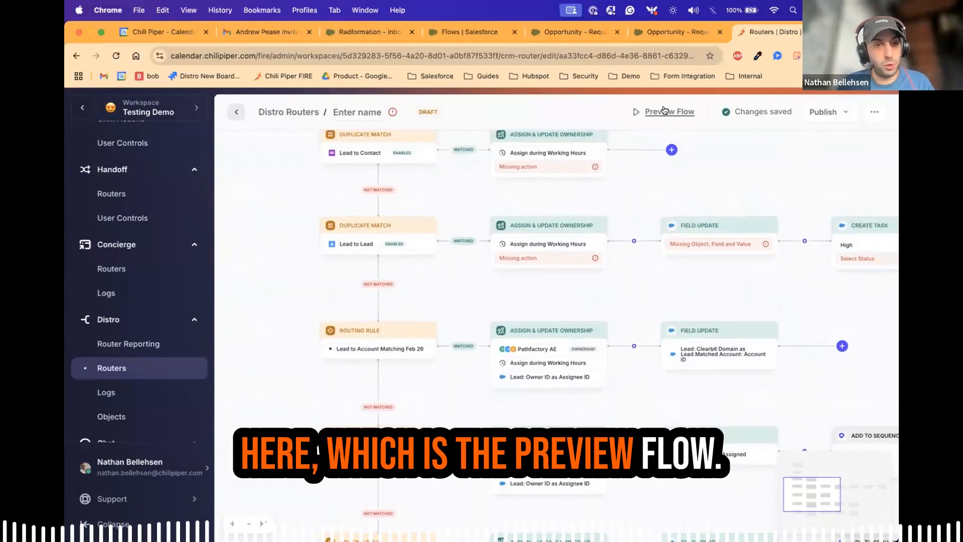
pyautogui.scroll(8, 646, 179)
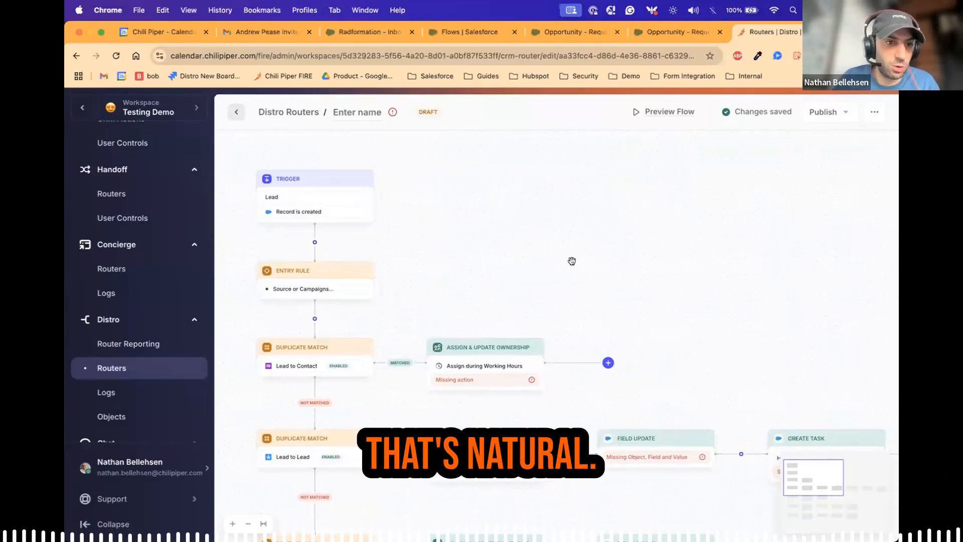
pyautogui.click(668, 111)
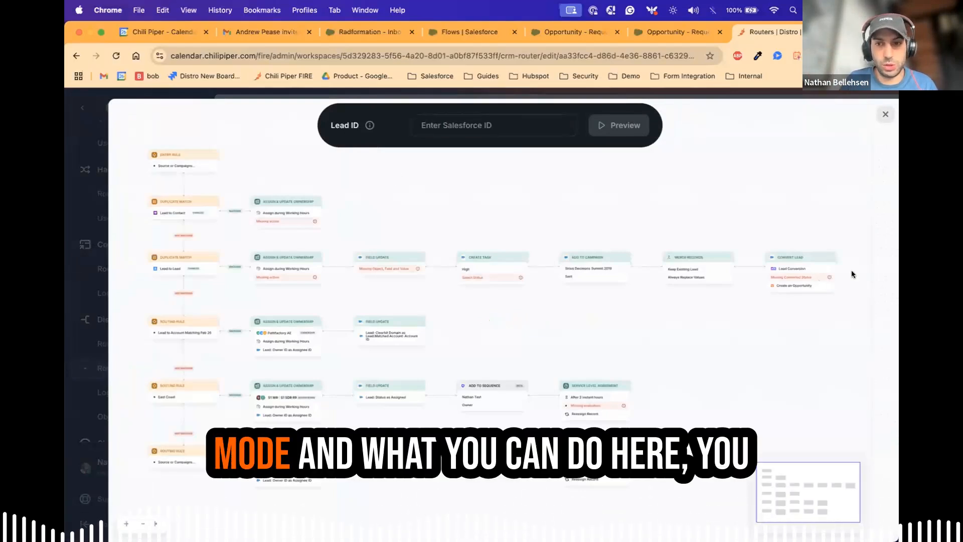
pyautogui.click(469, 125)
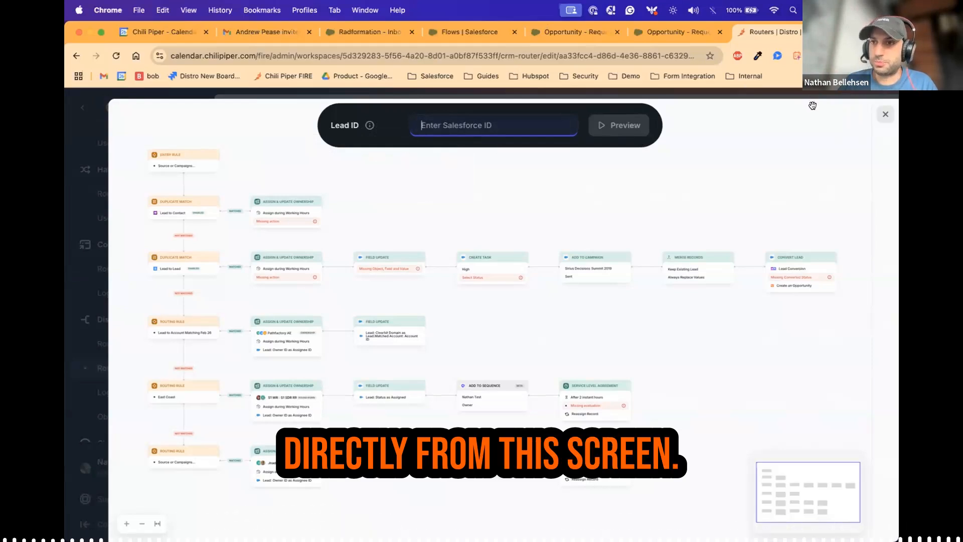
pyautogui.click(883, 118)
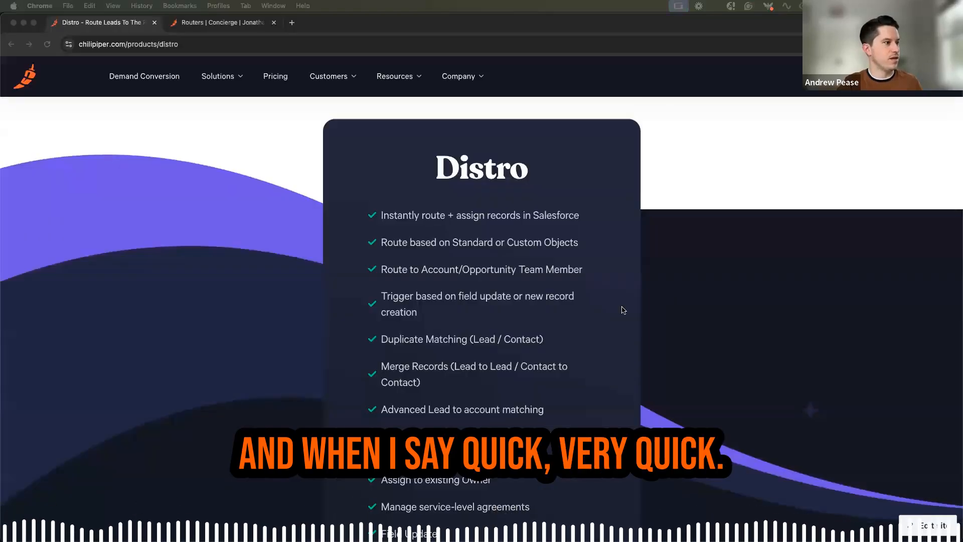
# - Review the Distro feature list and per-user pricing on the Chili Piper product page
pyautogui.scroll(-5, 623, 310)
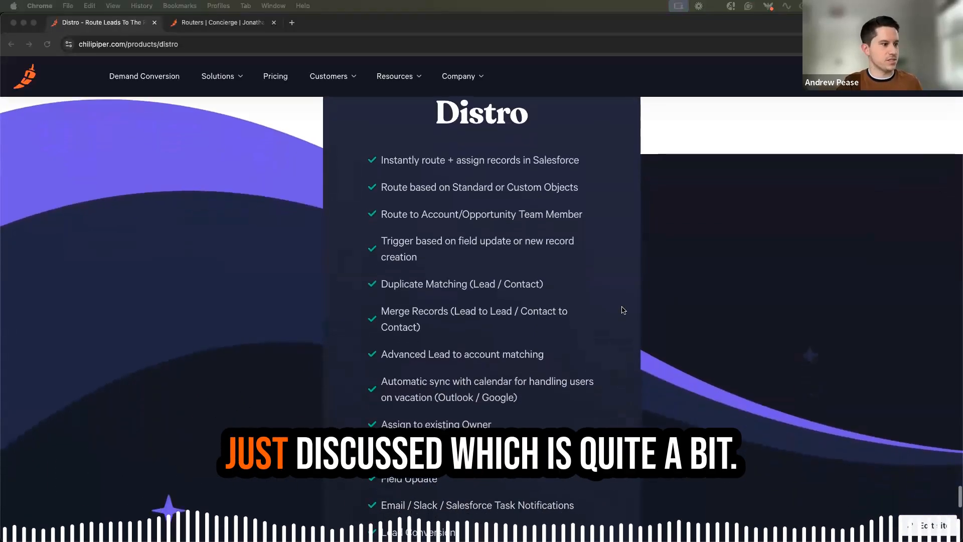
pyautogui.scroll(-7, 622, 310)
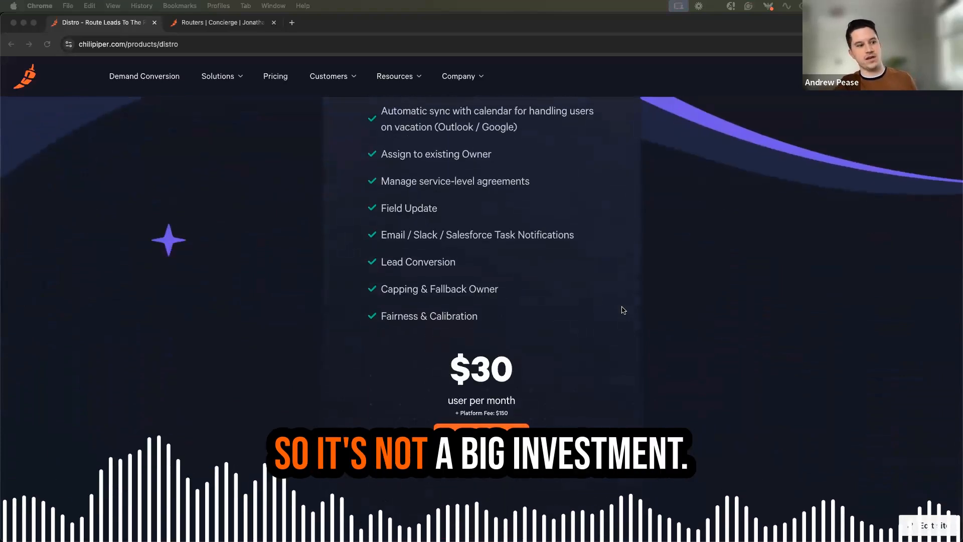
pyautogui.scroll(-1, 622, 310)
pyautogui.scroll(-1, 622, 310)
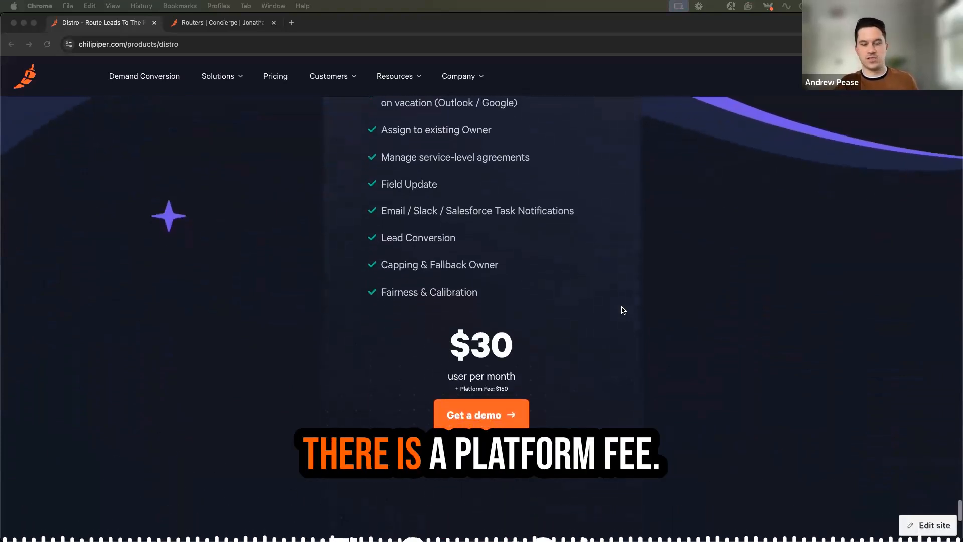
pyautogui.scroll(1, 623, 310)
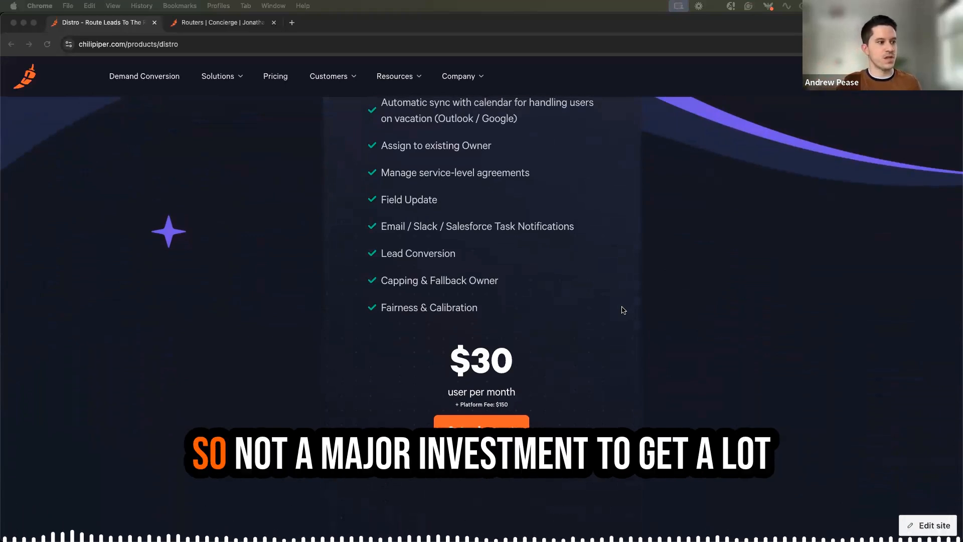
pyautogui.scroll(4, 622, 310)
pyautogui.scroll(3, 622, 310)
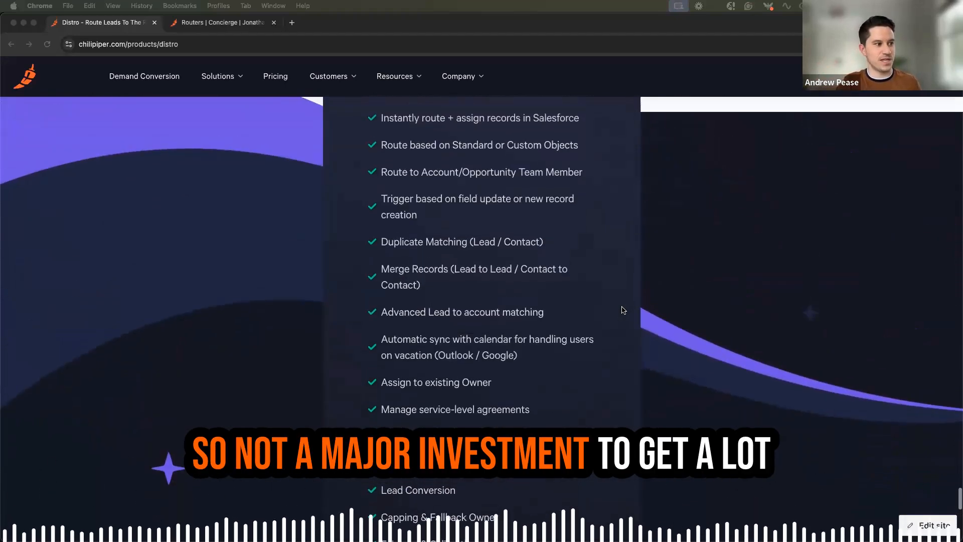